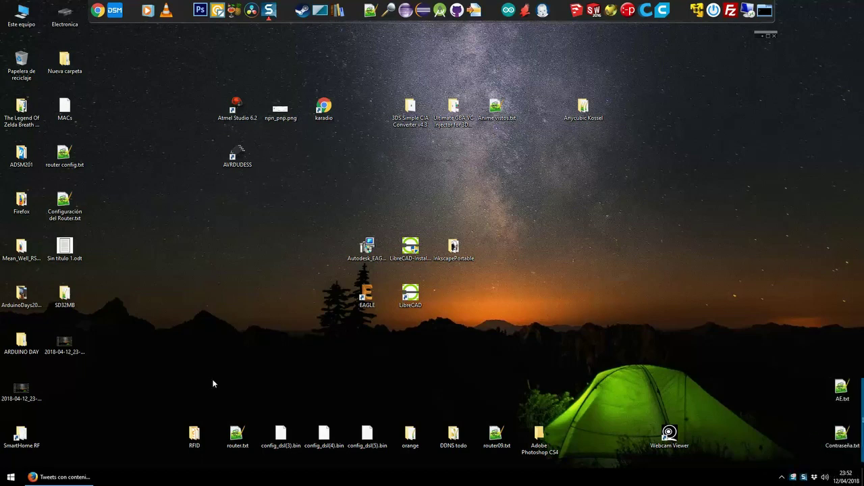
# - Switch to Firefox and view the fourth product photo on the Digoo DG-Hosa sensor listing
pyautogui.click(62, 477)
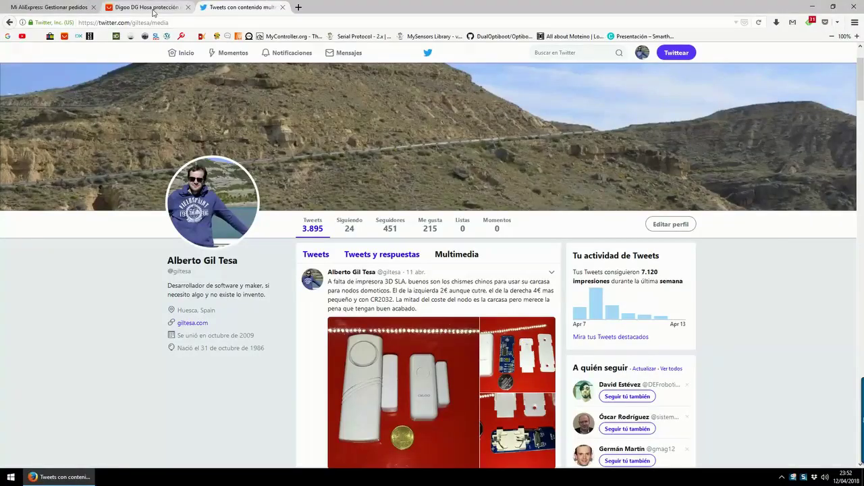
pyautogui.click(154, 9)
pyautogui.click(173, 234)
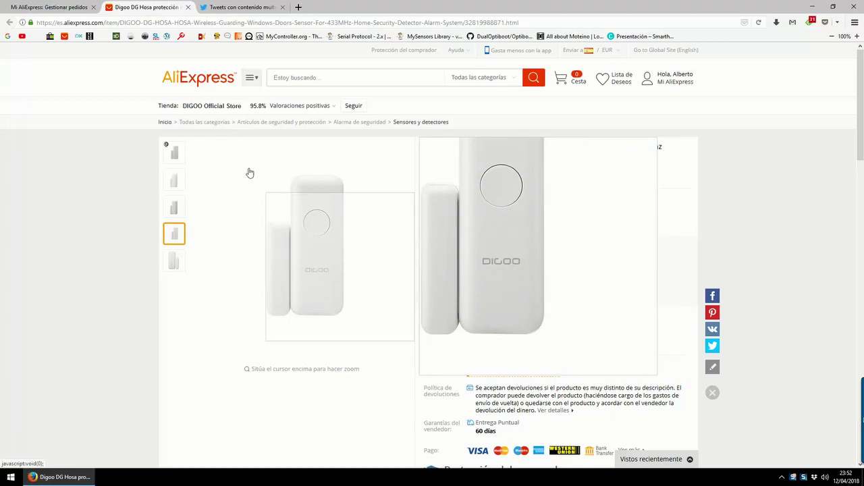
# - Open the product page of the 2018 white door and window alarm sensor from the AliExpress orders and close the order list
pyautogui.click(53, 8)
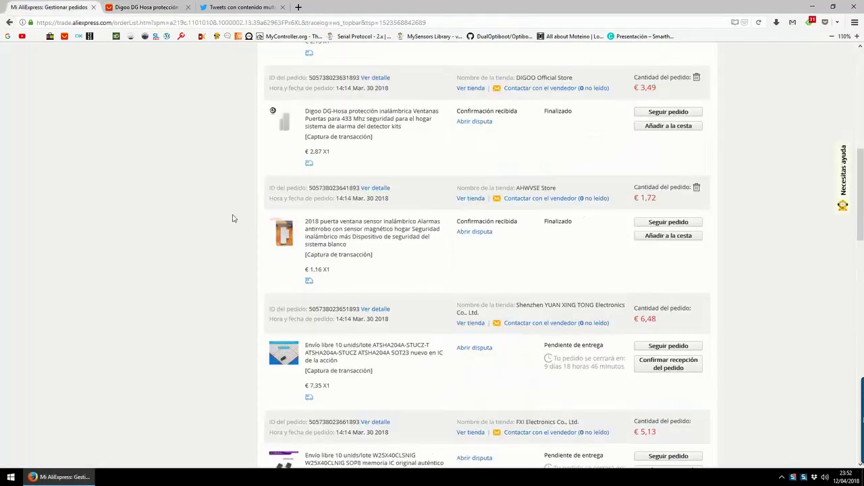
pyautogui.middleClick(320, 245)
pyautogui.click(90, 10)
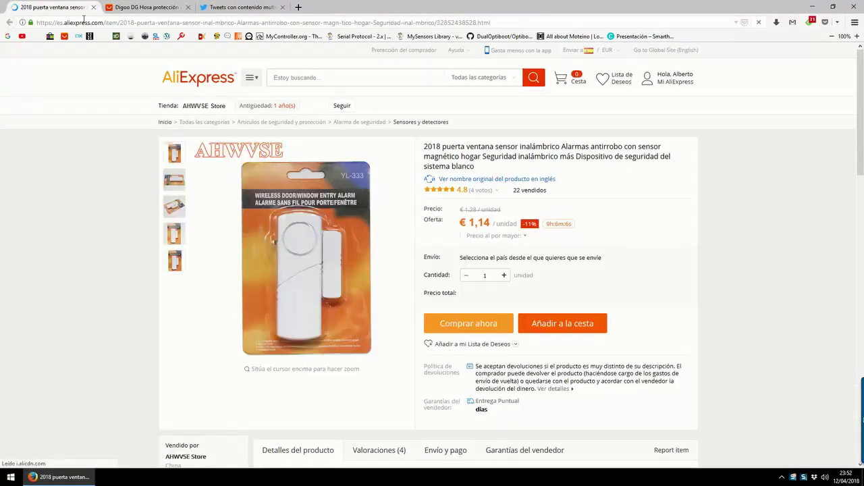
pyautogui.click(121, 8)
pyautogui.click(53, 7)
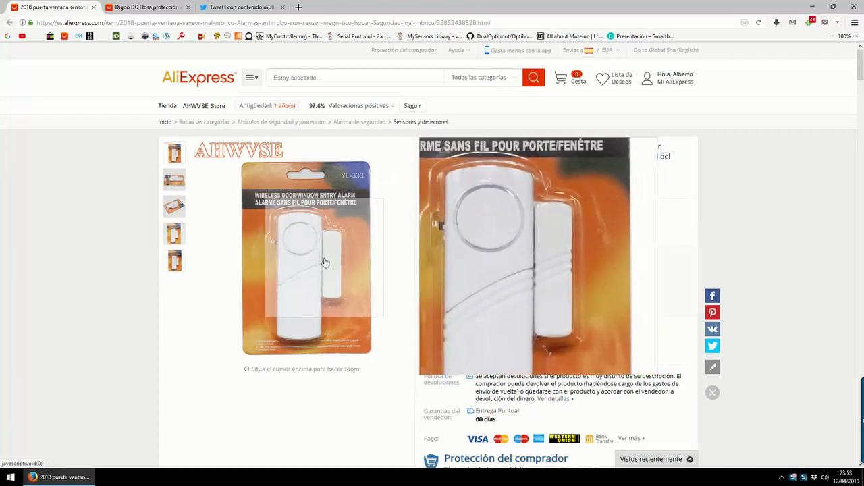
# - Examine the price, description and product photos of the AHWVSE door and window alarm
pyautogui.scroll(-4, 500, 273)
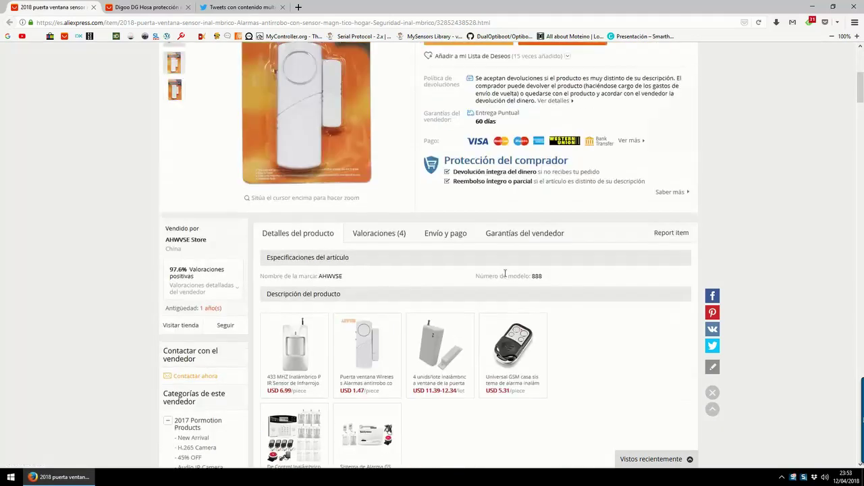
pyautogui.scroll(3, 482, 256)
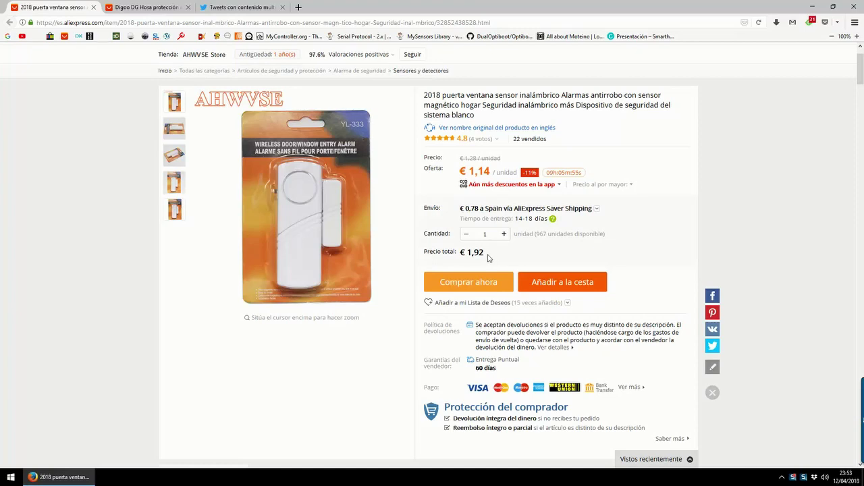
pyautogui.scroll(-10, 469, 257)
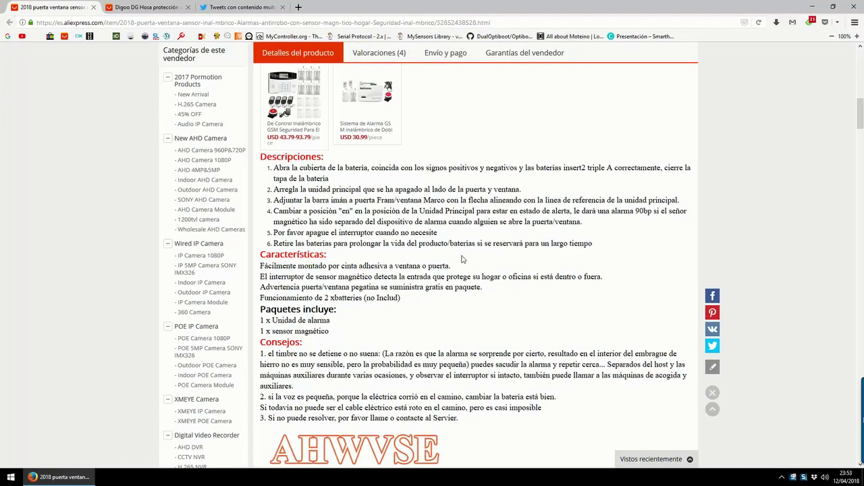
pyautogui.scroll(-15, 459, 258)
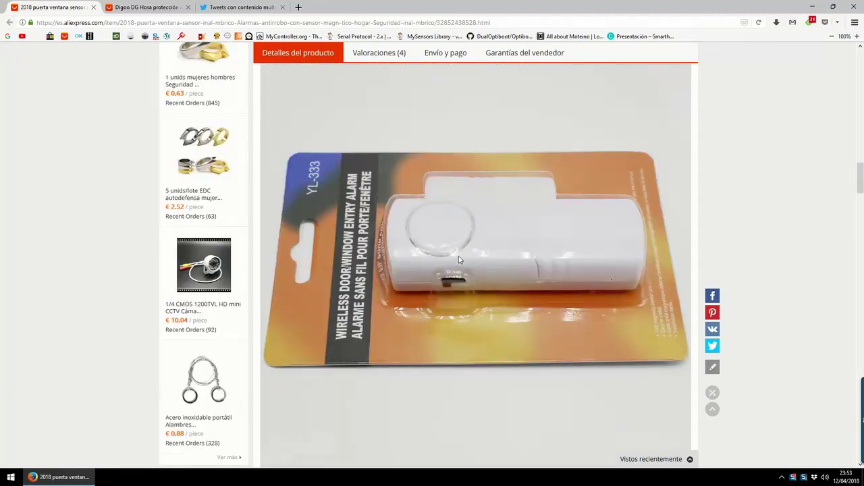
pyautogui.scroll(-4, 458, 259)
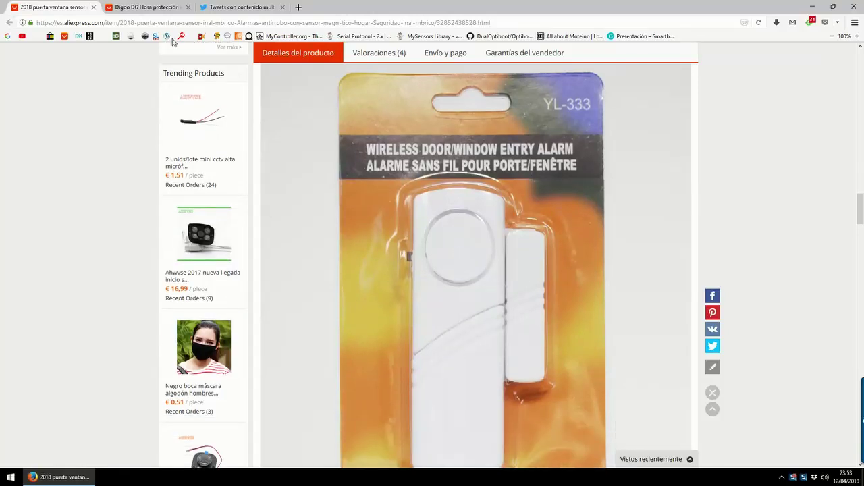
# - Examine the photos and specification table of the Digoo DG-Hosa sensor, highlighting the voltage entry
pyautogui.click(137, 15)
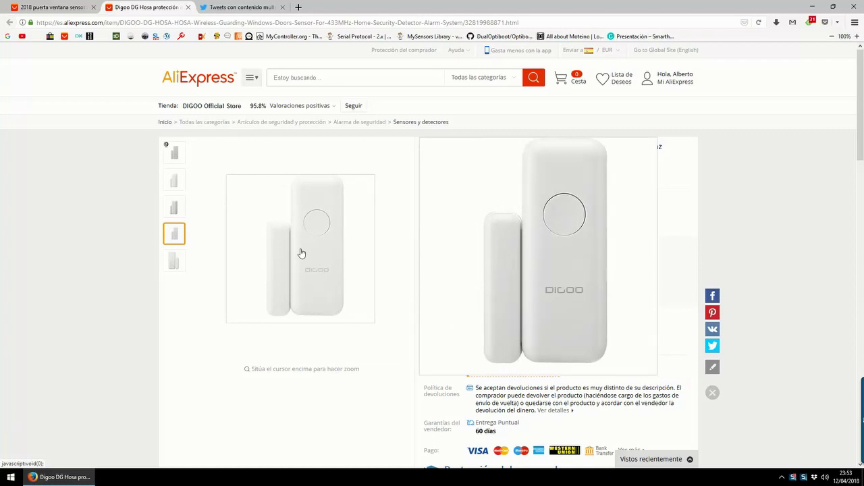
pyautogui.scroll(-3, 297, 250)
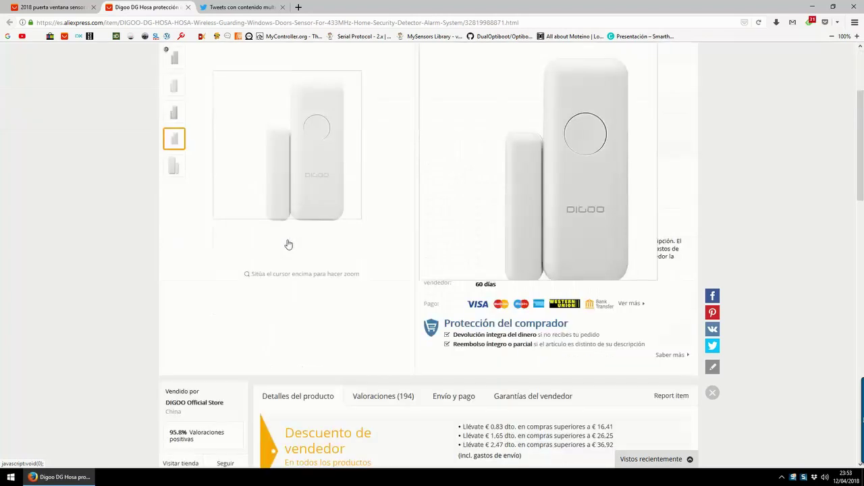
pyautogui.scroll(-10, 313, 239)
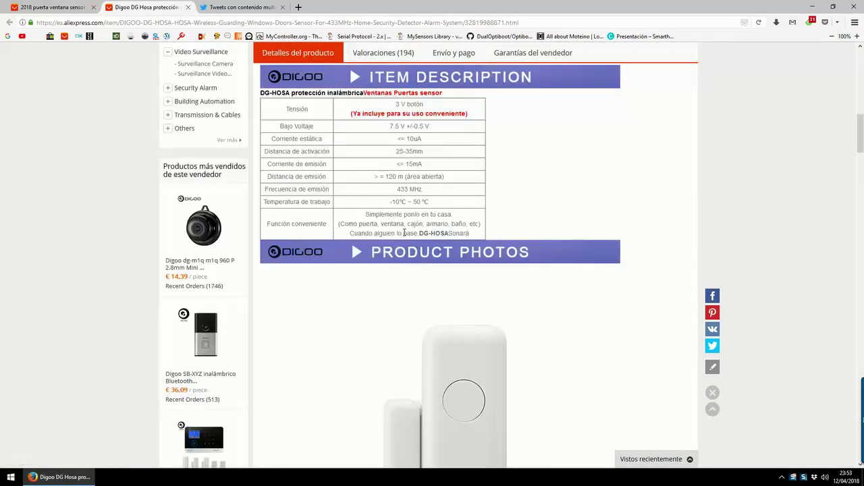
pyautogui.scroll(-8, 402, 235)
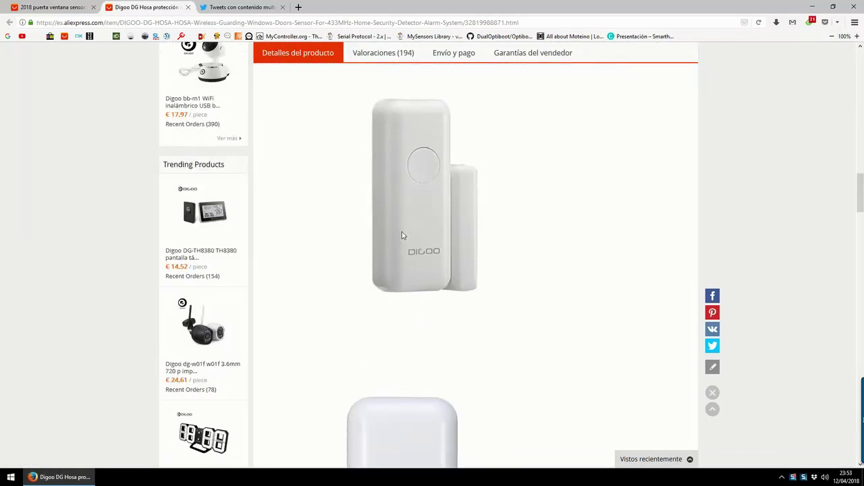
pyautogui.scroll(-5, 402, 235)
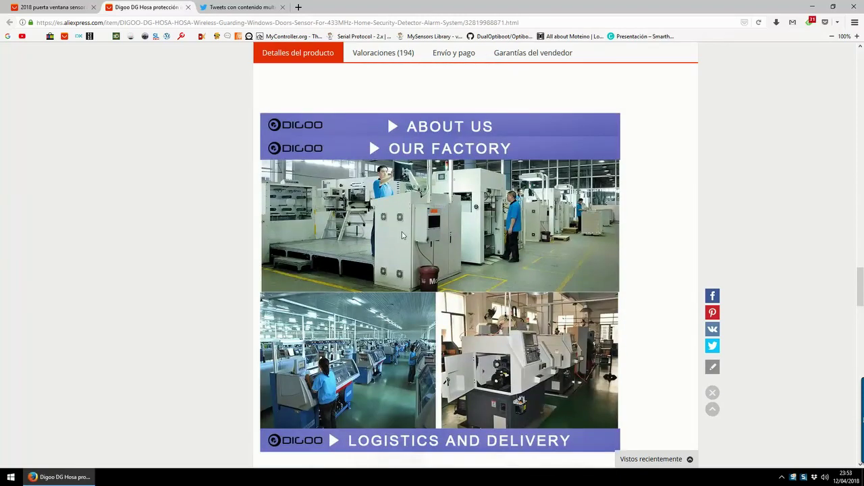
pyautogui.scroll(10, 402, 235)
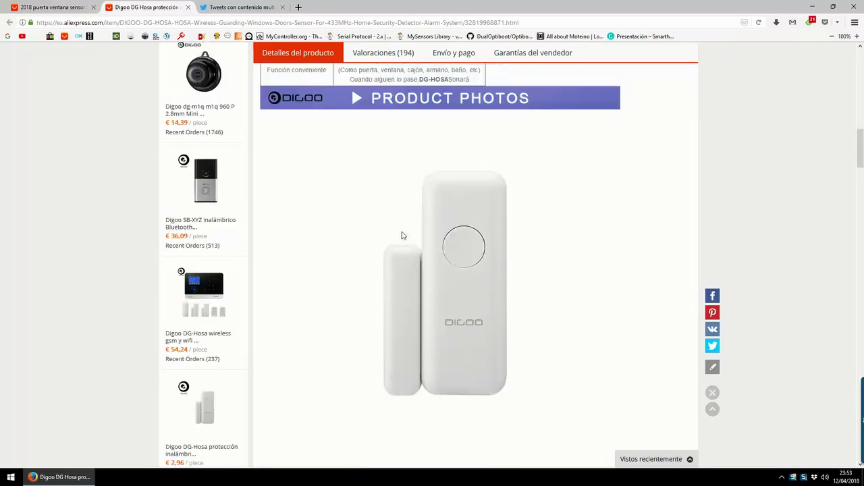
pyautogui.scroll(4, 402, 235)
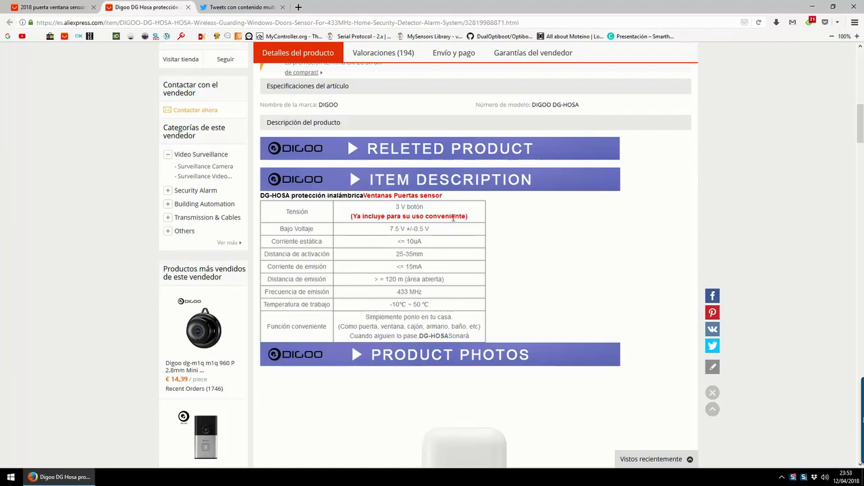
pyautogui.moveTo(453, 217); pyautogui.dragTo(396, 207)
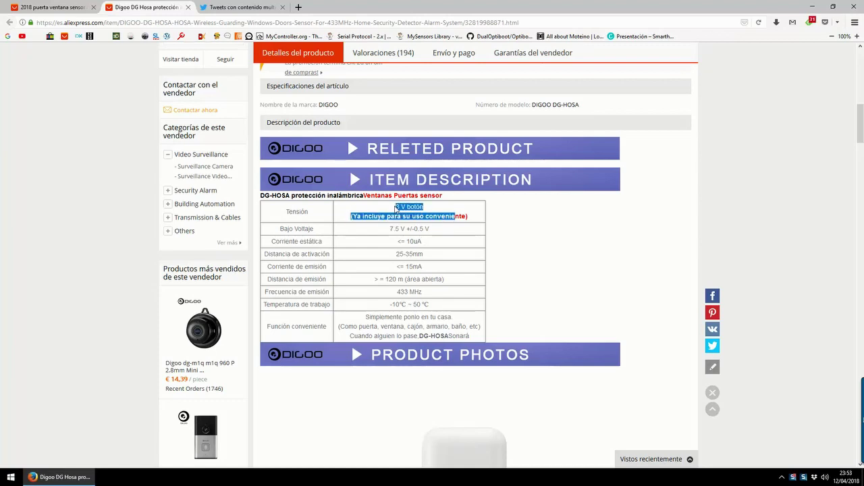
# - Look through the Twitter post's photos comparing both sensors and showing the disassembled Digoo circuit board and battery holder
pyautogui.click(242, 7)
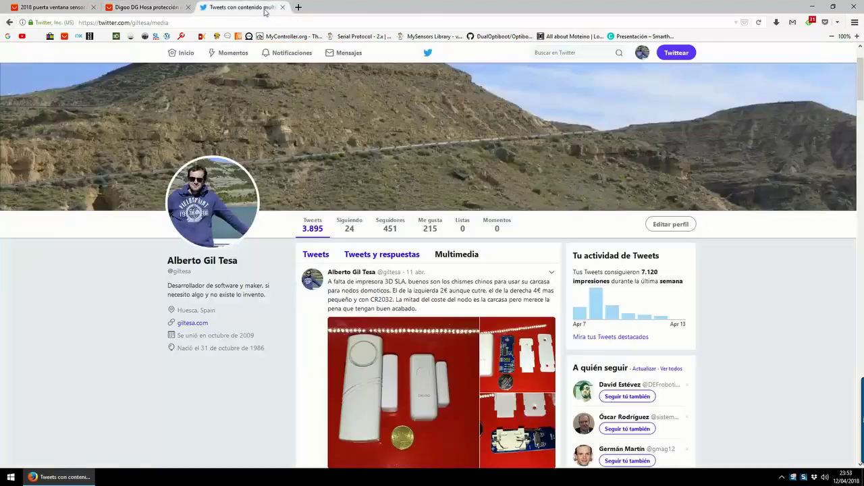
pyautogui.click(391, 346)
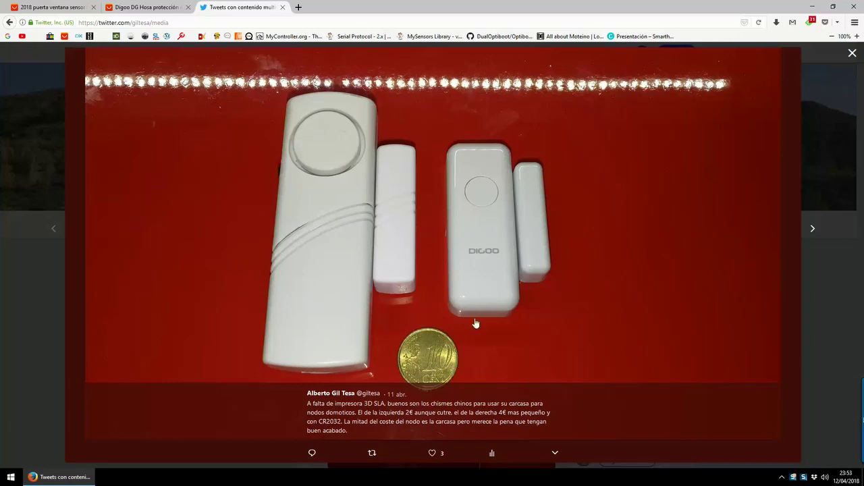
pyautogui.click(809, 233)
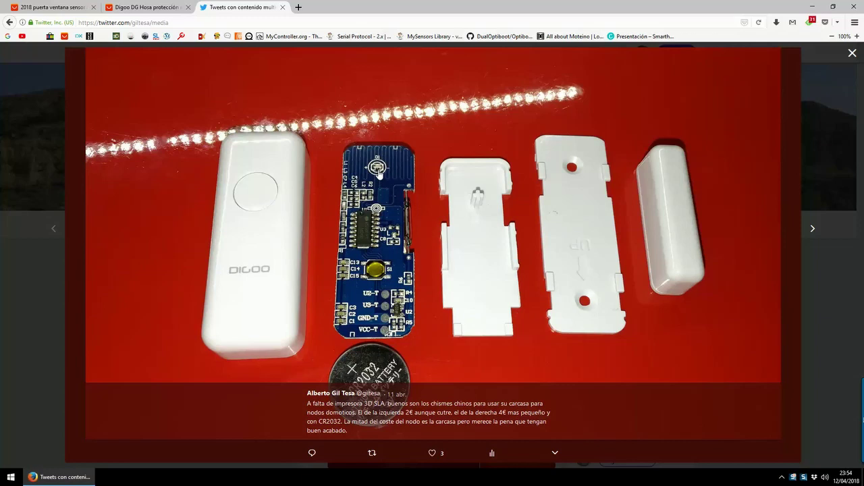
pyautogui.click(809, 229)
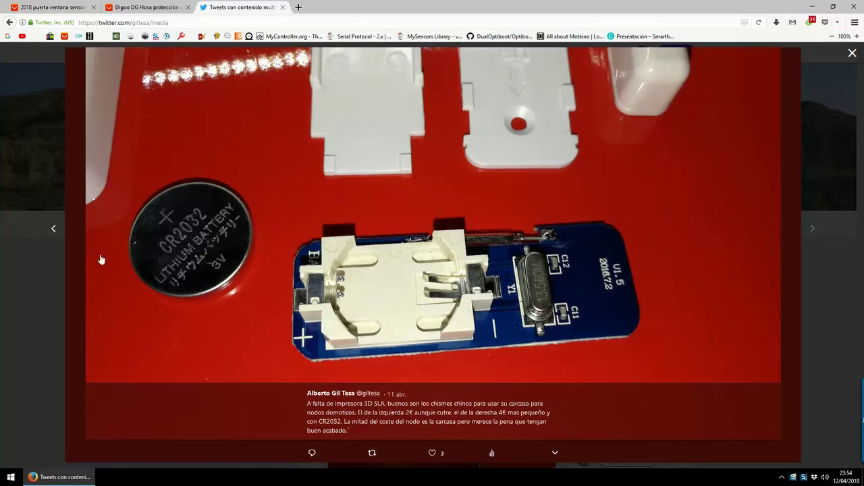
pyautogui.click(54, 229)
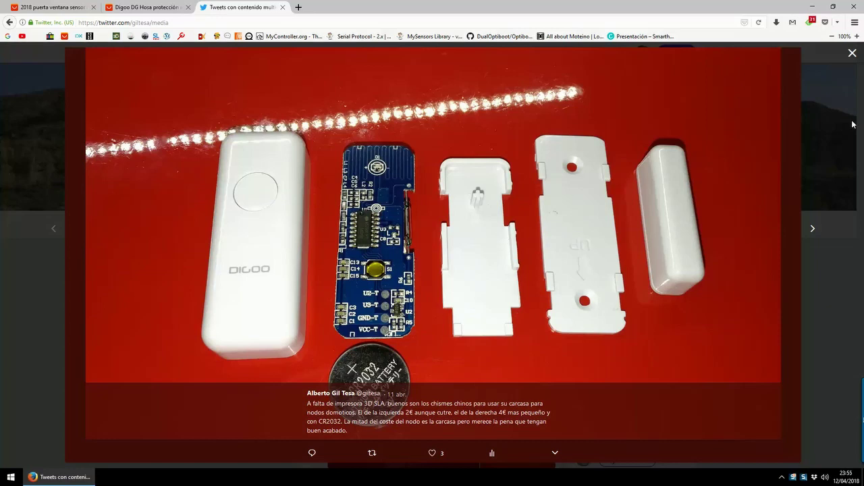
# - Minimise the browser and open the scan Imagen (2).jpg from the Documentos digitalizados folder in Documentos
pyautogui.click(813, 7)
pyautogui.click(11, 477)
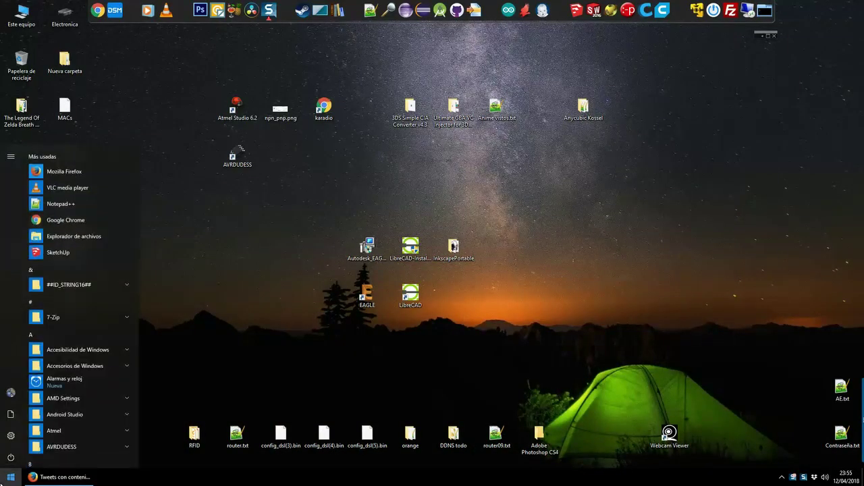
pyautogui.click(11, 414)
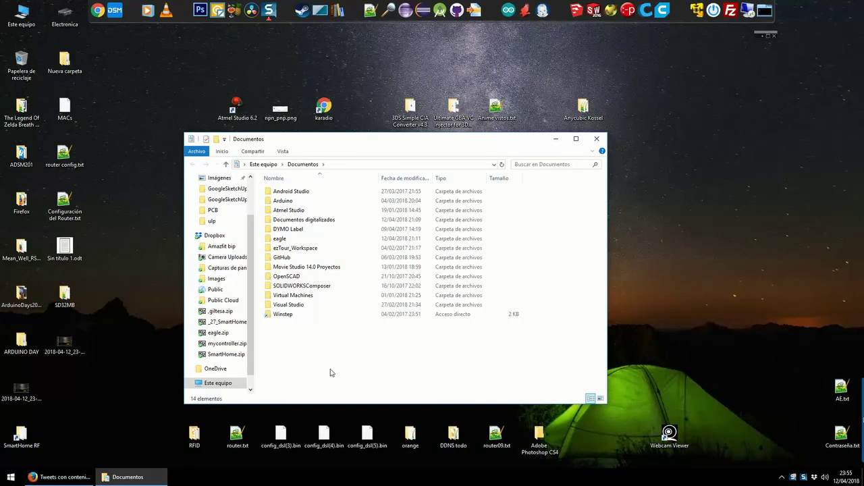
pyautogui.click(304, 219)
pyautogui.doubleClick(304, 220)
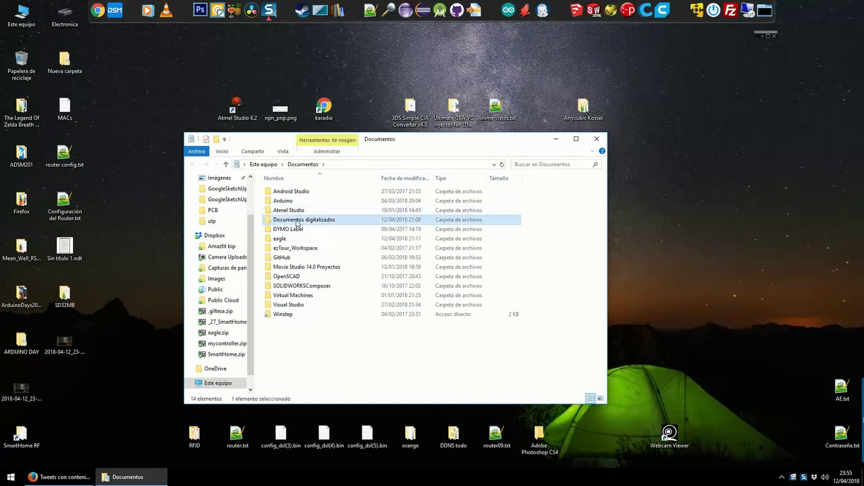
pyautogui.doubleClick(347, 214)
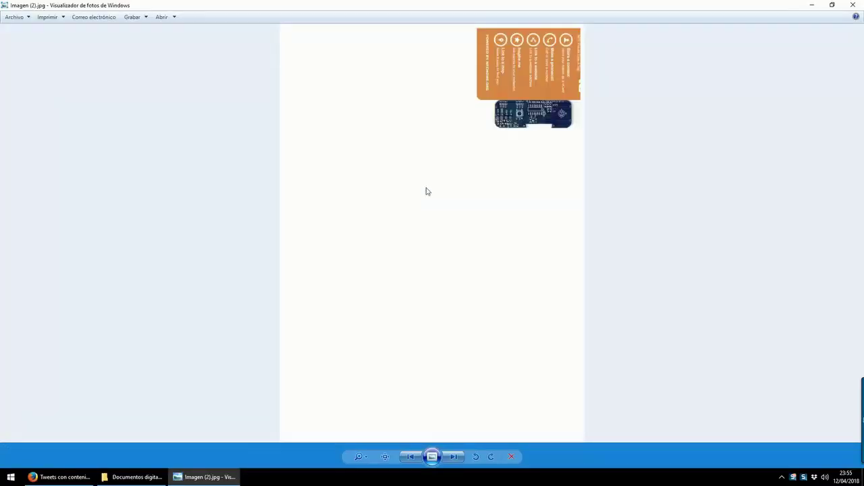
# - Inspect the component side of the scanned circuit board up close, from the VCC-T pad to LED D1
pyautogui.scroll(3, 424, 189)
pyautogui.moveTo(627, 113); pyautogui.dragTo(602, 248)
pyautogui.scroll(2, 602, 248)
pyautogui.moveTo(797, 145); pyautogui.dragTo(604, 188)
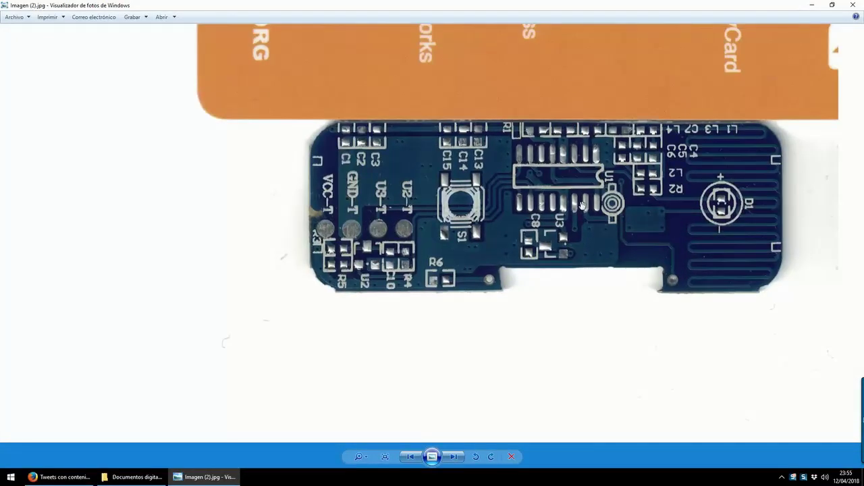
pyautogui.scroll(1, 694, 188)
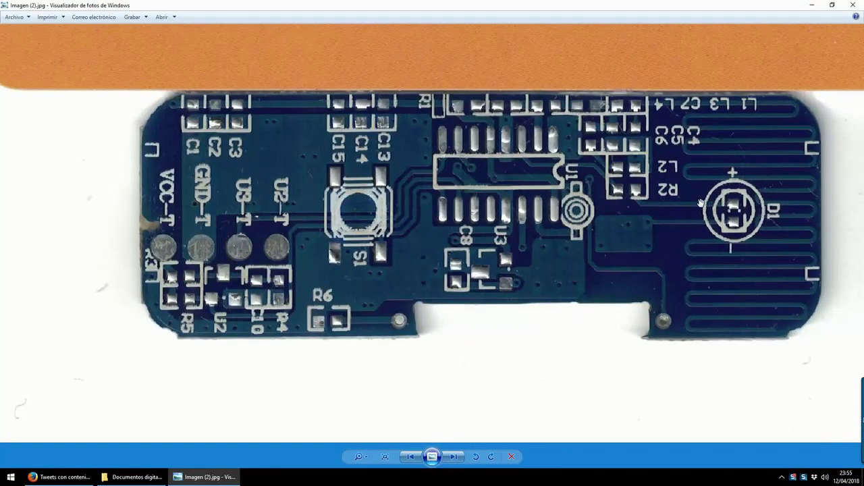
pyautogui.scroll(2, 676, 196)
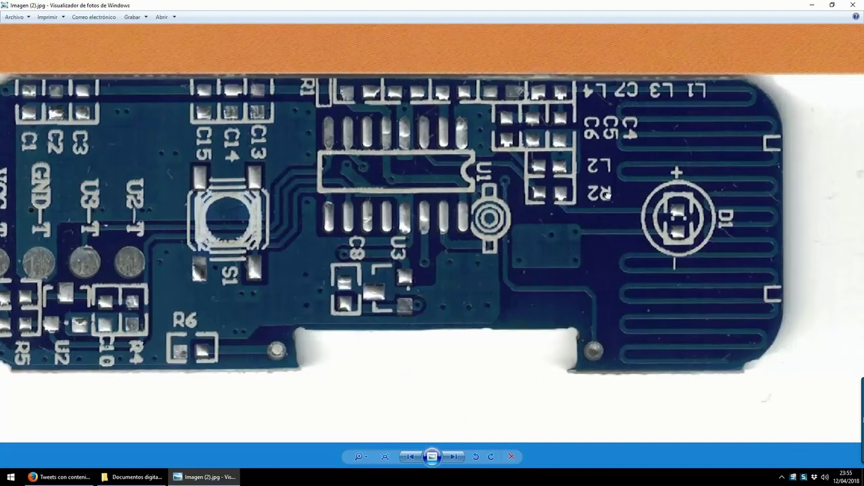
pyautogui.moveTo(613, 200); pyautogui.dragTo(696, 199)
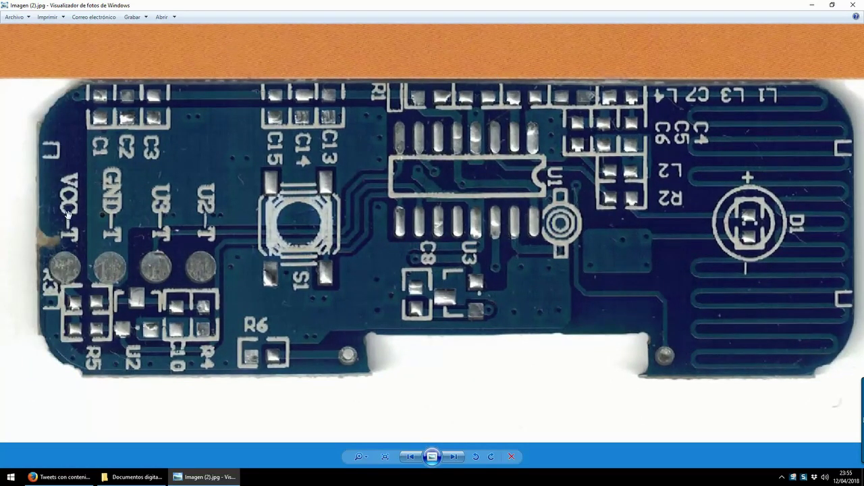
# - Open the scan Imagen.jpg and inspect the battery side of the circuit board next to the orange card
pyautogui.click(455, 457)
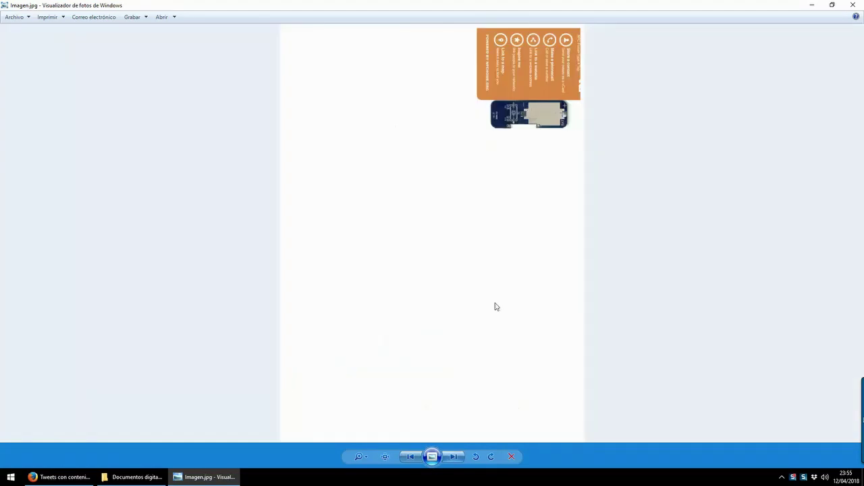
pyautogui.scroll(3, 493, 305)
pyautogui.scroll(2, 724, 261)
pyautogui.moveTo(724, 261); pyautogui.dragTo(568, 237)
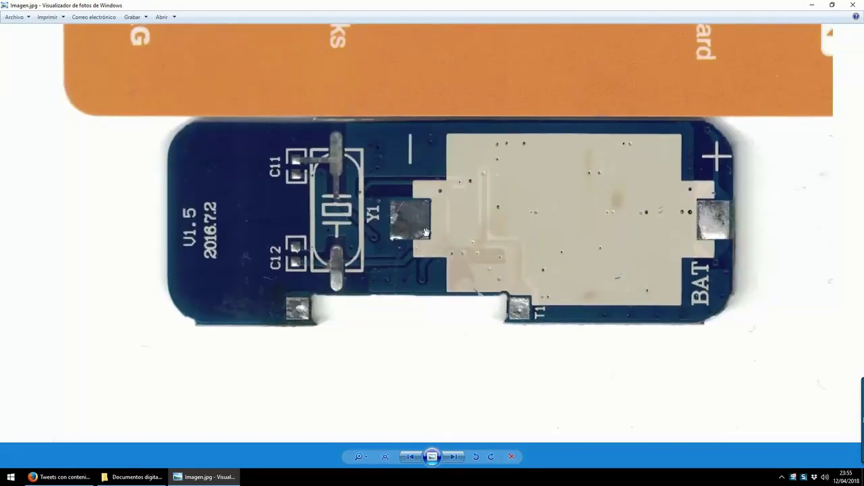
pyautogui.scroll(-4, 426, 232)
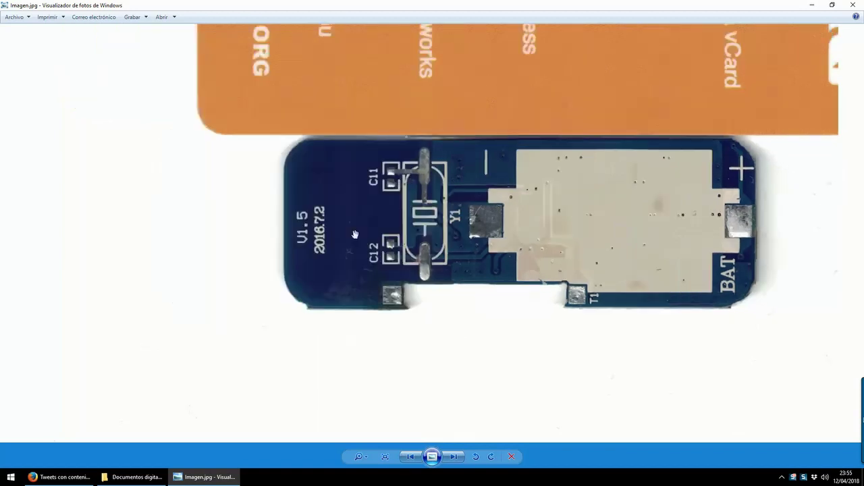
pyautogui.scroll(2, 642, 87)
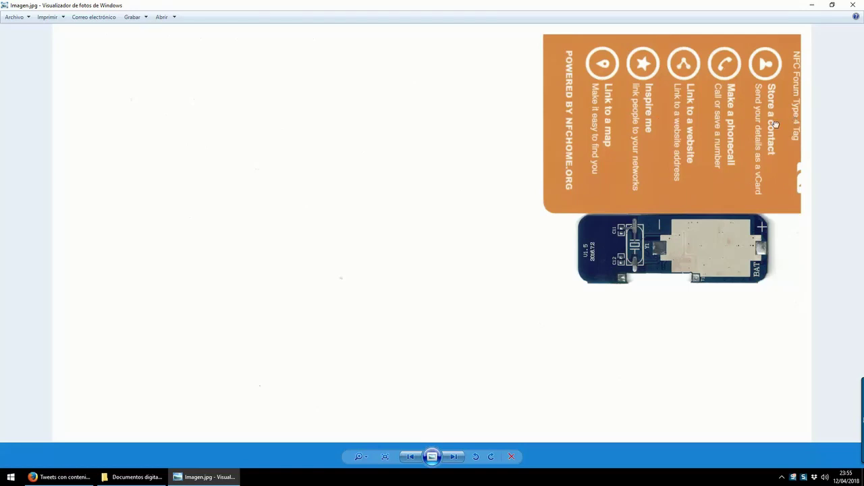
# - Examine the battery side of the scanned board up close, from the V1.5 marking to the battery contacts, and close the scan
pyautogui.scroll(2, 777, 123)
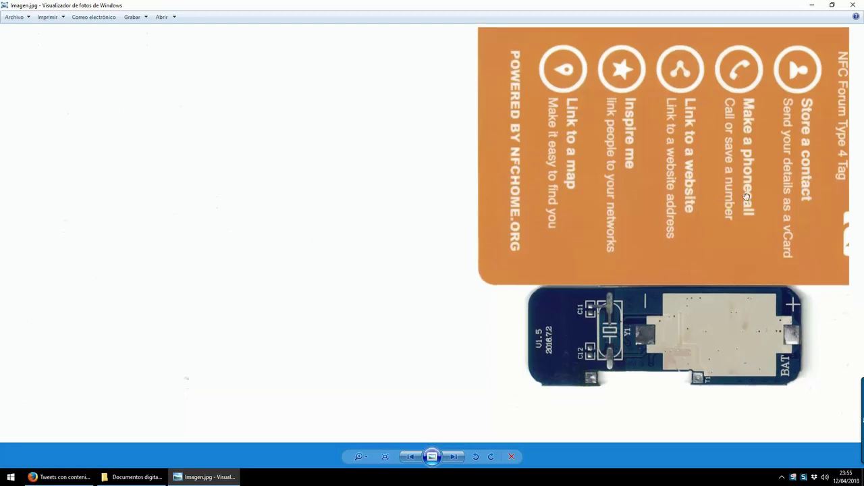
pyautogui.scroll(-2, 743, 209)
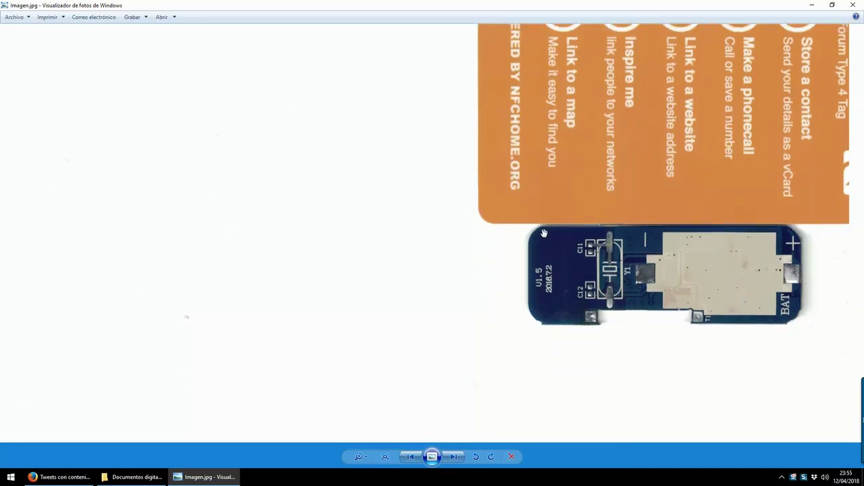
pyautogui.scroll(3, 817, 241)
pyautogui.moveTo(246, 211); pyautogui.dragTo(319, 208)
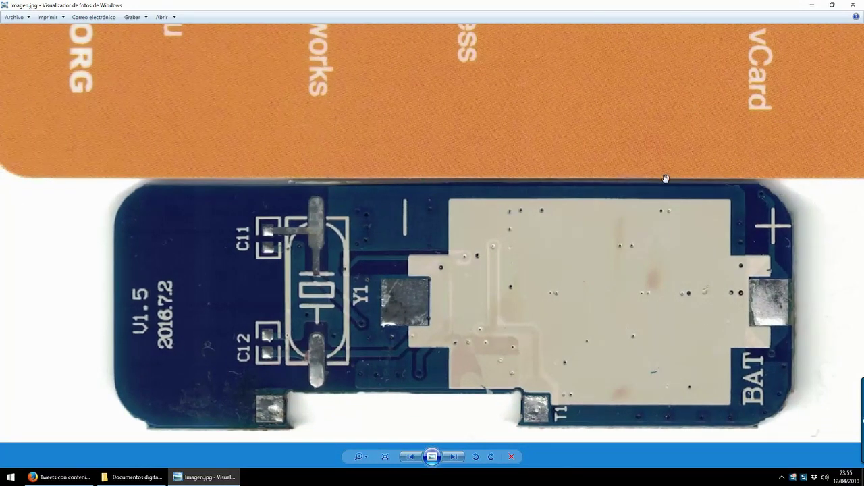
pyautogui.scroll(-1, 540, 188)
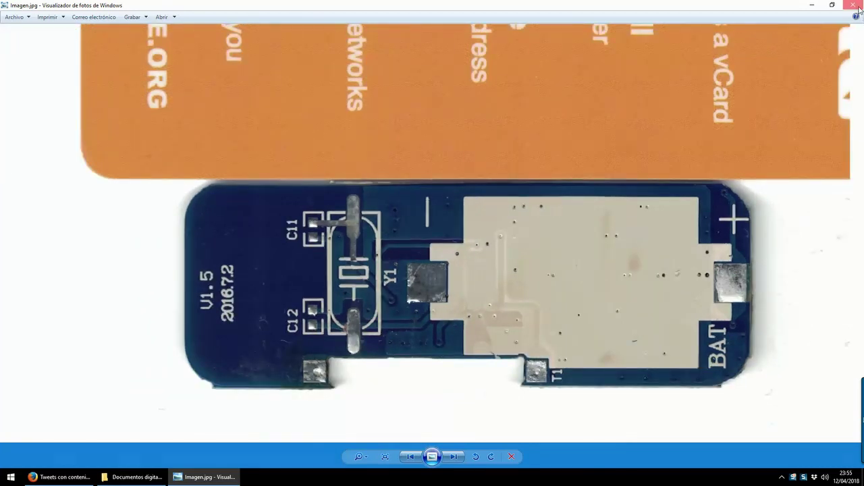
pyautogui.click(853, 5)
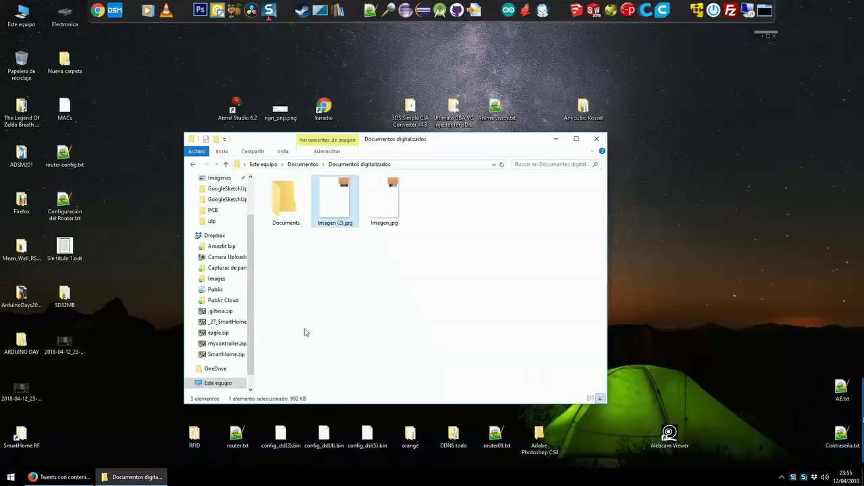
# - Start Photoshop and open the eagle folder in Documentos alongside it
pyautogui.click(200, 11)
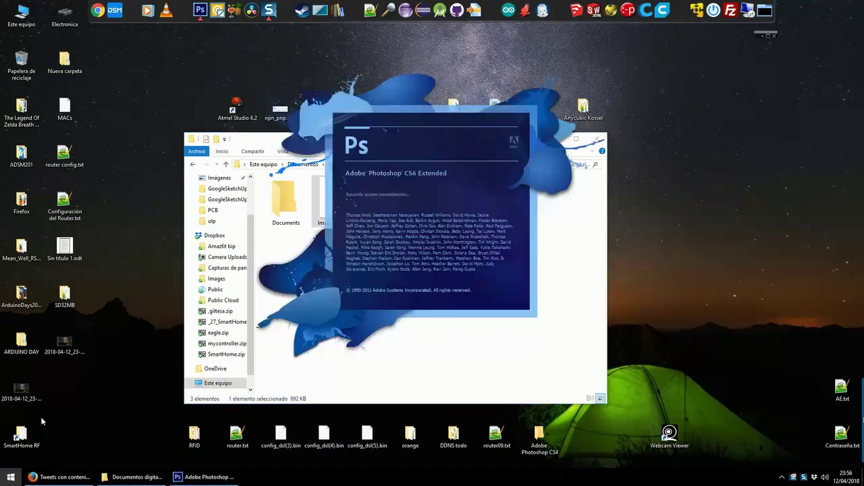
pyautogui.click(10, 477)
pyautogui.click(11, 415)
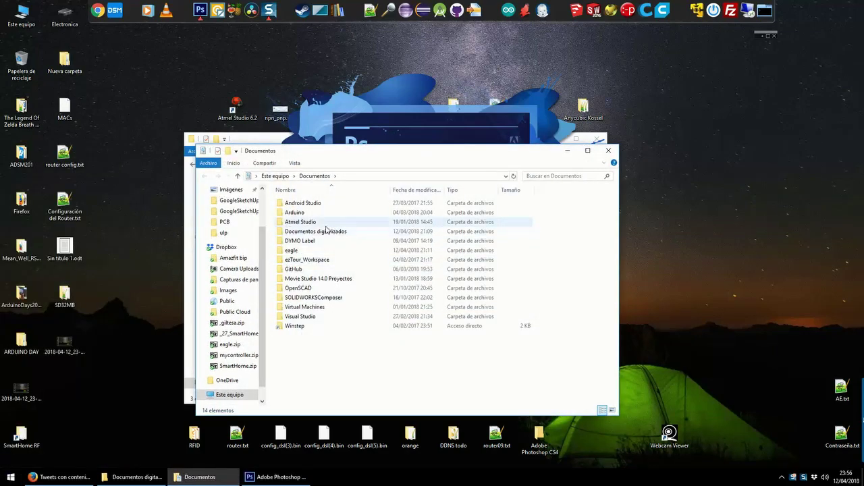
pyautogui.doubleClick(292, 251)
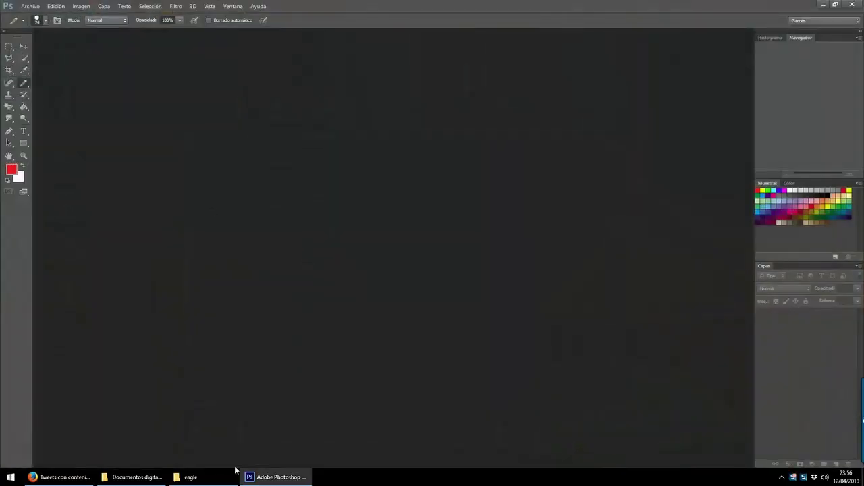
pyautogui.click(190, 477)
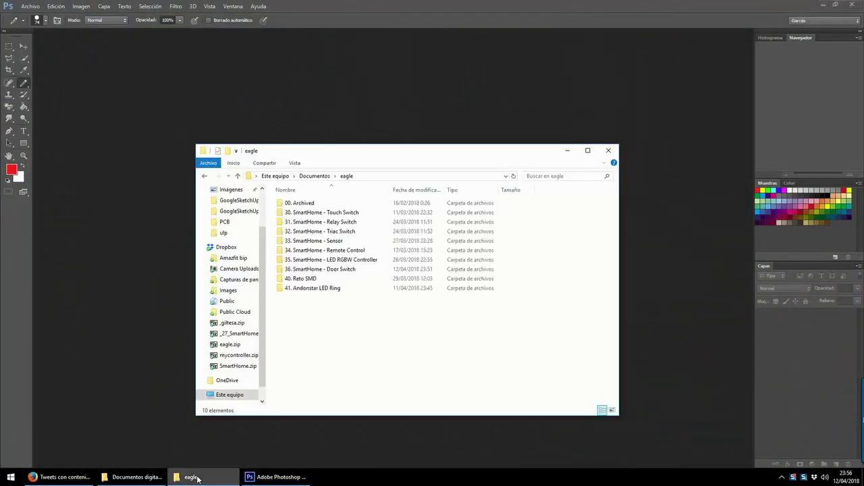
# - Find the 36. SmartHome - Door Switch project folder and open its PCB subfolder
pyautogui.doubleClick(300, 278)
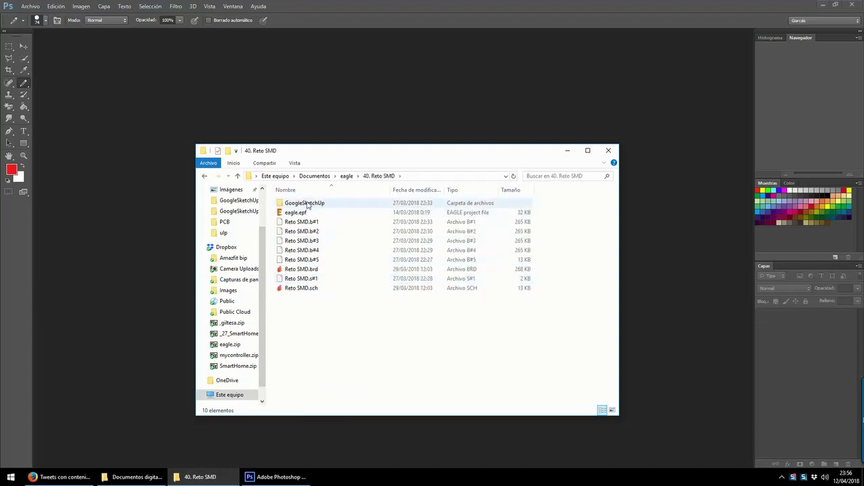
pyautogui.press('BackSpace')
pyautogui.press('Up')
pyautogui.press('Return')
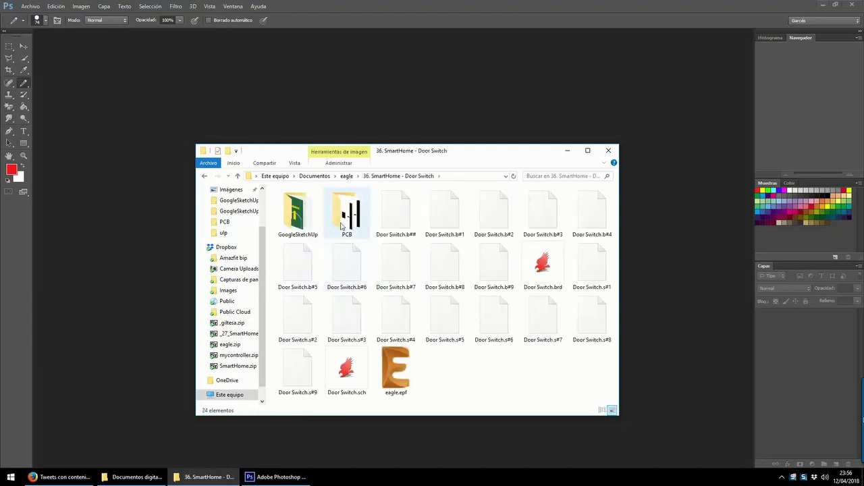
pyautogui.doubleClick(344, 213)
# - Open Imagen (2).jpg, leaf through the neighbouring board images in the PCB folder, and close the viewer
pyautogui.doubleClick(347, 215)
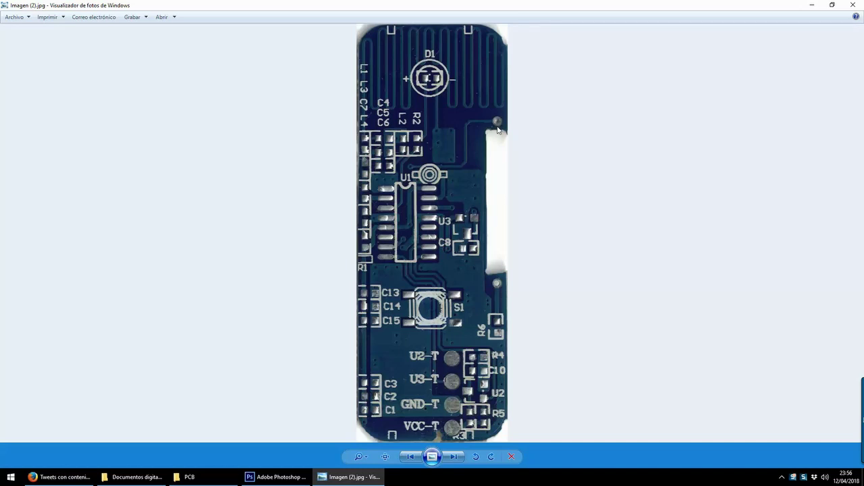
pyautogui.press('Left')
pyautogui.press('Right')
pyautogui.press('Right')
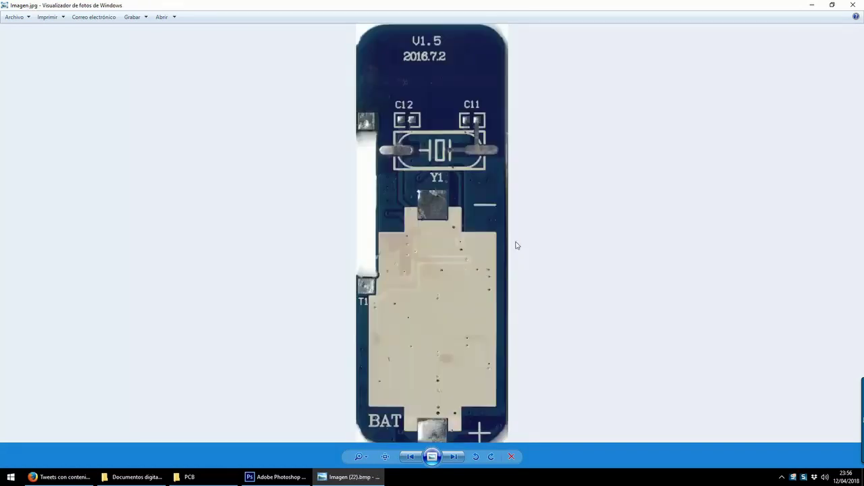
pyautogui.click(853, 5)
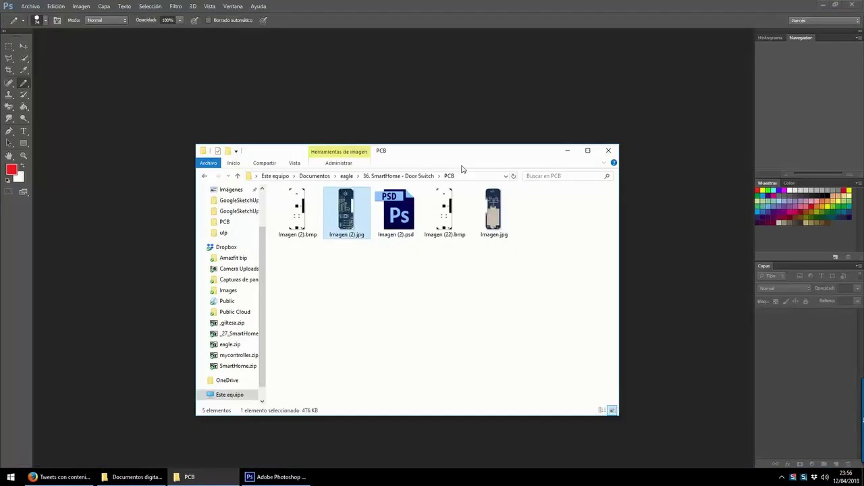
# - Preview only Imagen (2).jpg and Imagen.jpg together, alternate repeatedly between them to compare both board sides, and close the preview
pyautogui.keyDown('ctrl'); pyautogui.click(503, 203); pyautogui.keyUp('ctrl')
pyautogui.rightClick(503, 201)
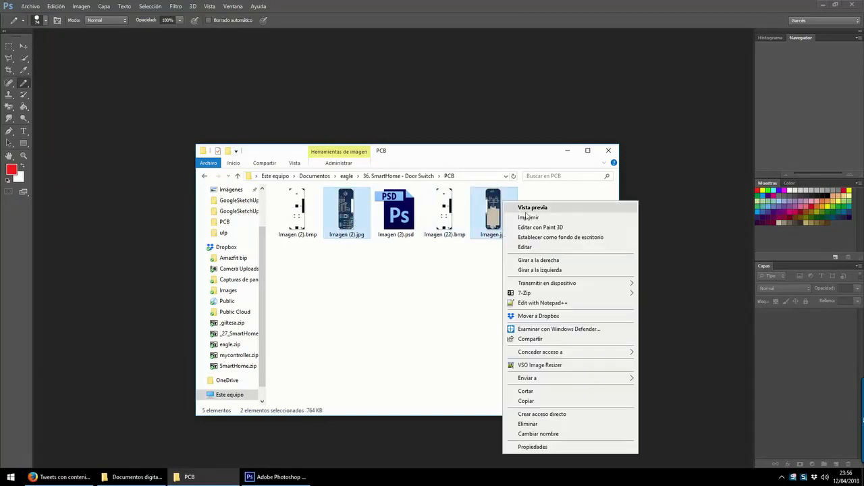
pyautogui.click(528, 211)
pyautogui.press('Right')
pyautogui.press('Right')
pyautogui.press('Right')
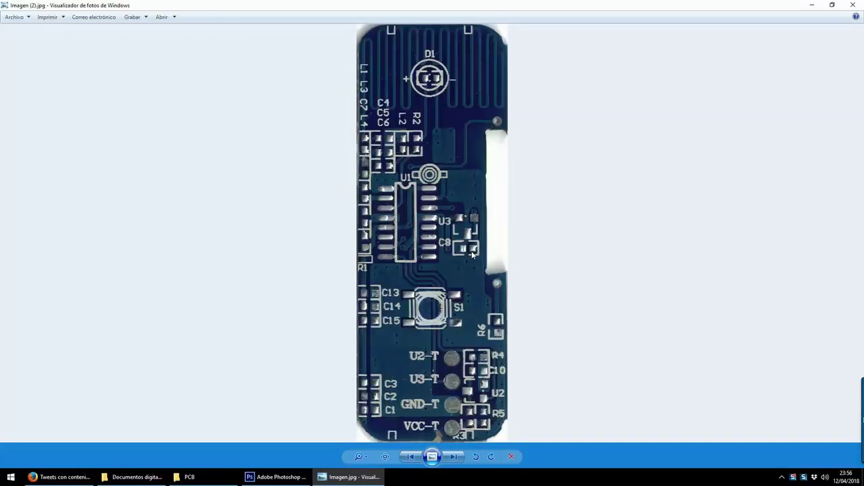
pyautogui.press('Right')
pyautogui.press('Right')
pyautogui.press('Right')
pyautogui.press('Right')
pyautogui.press('Right')
pyautogui.press('Right')
pyautogui.press('Right')
pyautogui.press('Right')
pyautogui.press('Right')
pyautogui.press('Right')
pyautogui.press('Right')
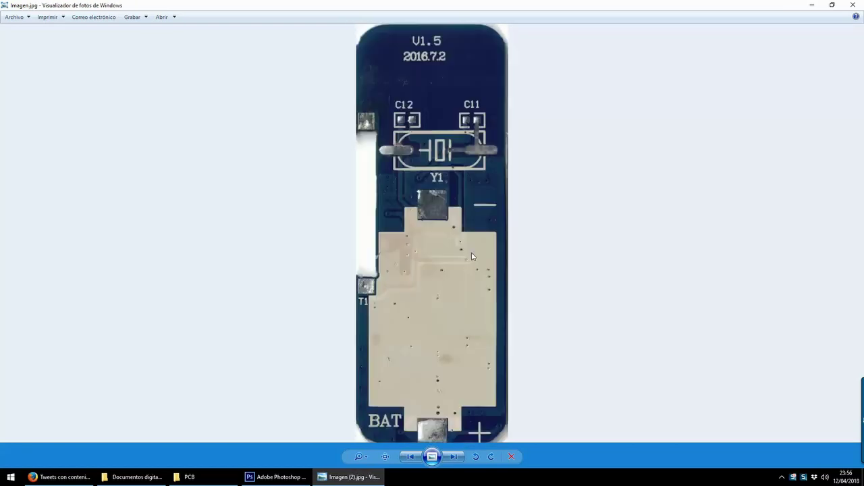
pyautogui.press('Right')
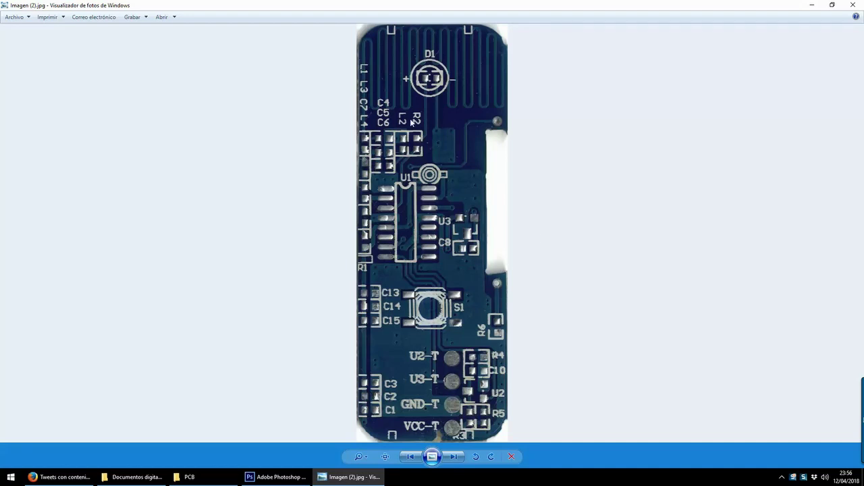
pyautogui.press('Right')
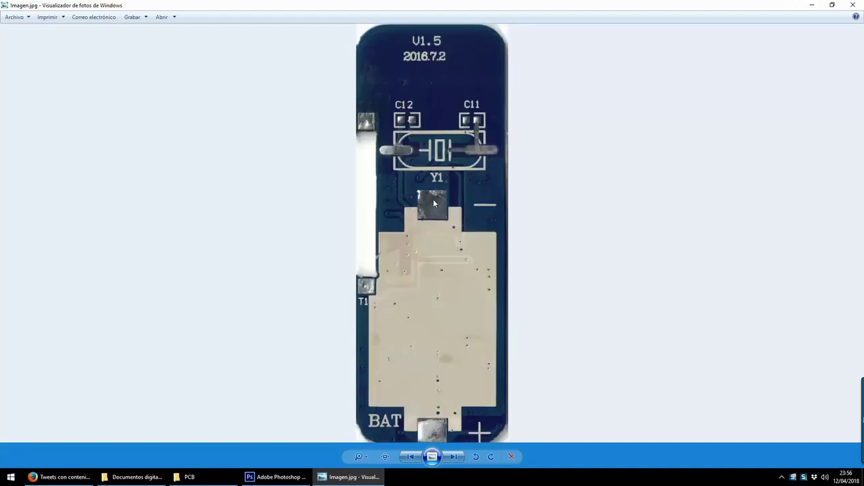
pyautogui.click(856, 4)
pyautogui.click(370, 292)
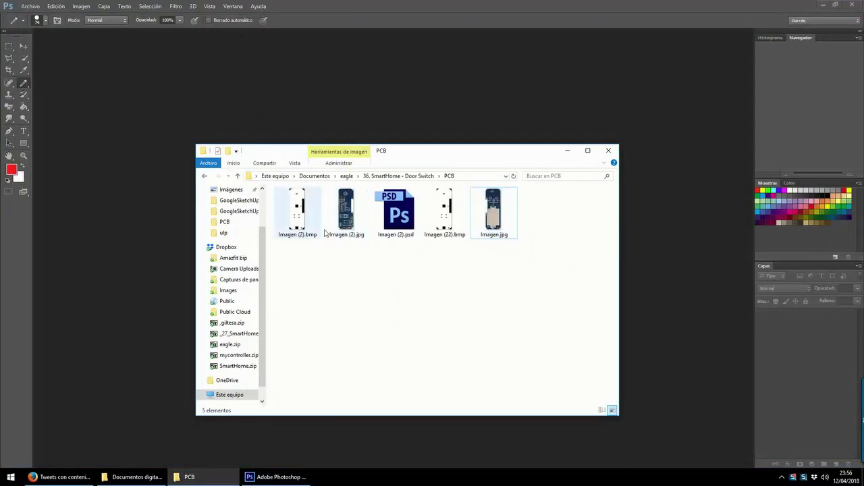
# - Open Imagen (2).psd from the PCB folder in Photoshop
pyautogui.click(30, 6)
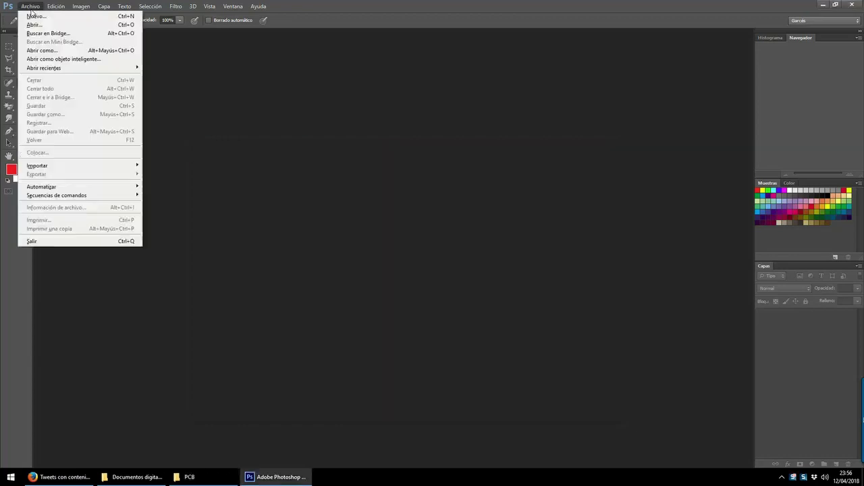
pyautogui.click(40, 29)
pyautogui.doubleClick(474, 120)
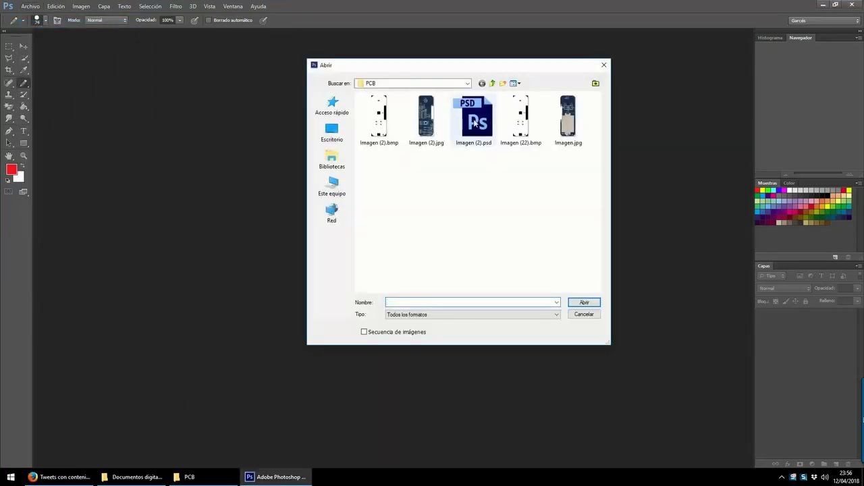
# - Hide layers Capa 3 and Capa 4, and toggle Capa 0 and Capa 1 to compare the two aligned board scans
pyautogui.click(761, 371)
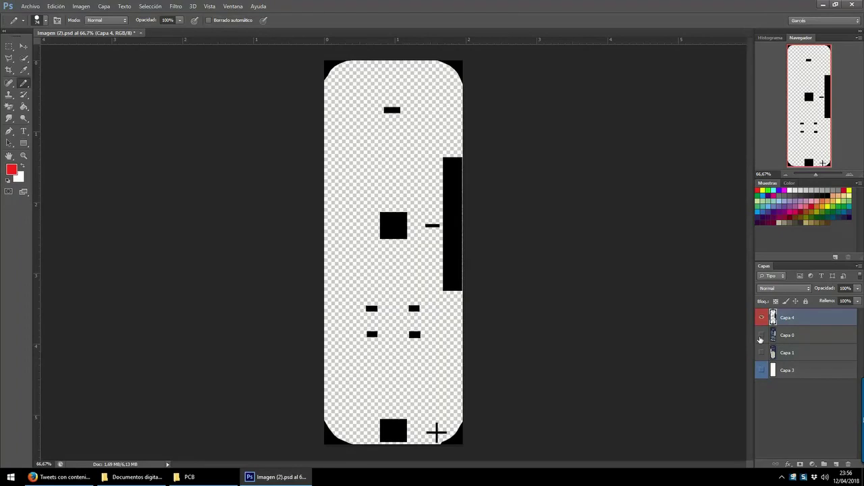
pyautogui.click(762, 318)
pyautogui.click(761, 353)
pyautogui.click(762, 336)
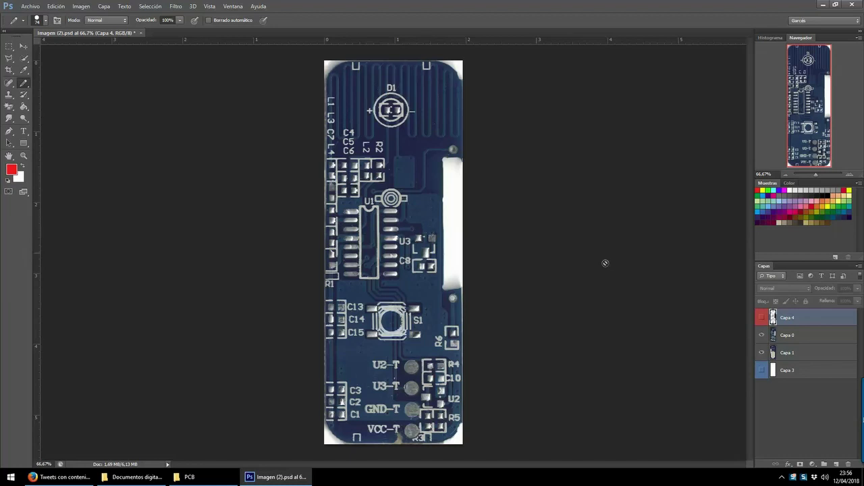
pyautogui.click(762, 337)
pyautogui.click(763, 336)
pyautogui.click(763, 337)
# - Show the white background Capa 3 and the black template Capa 4, leaving Capa 4 selected with the Move tool active
pyautogui.click(805, 377)
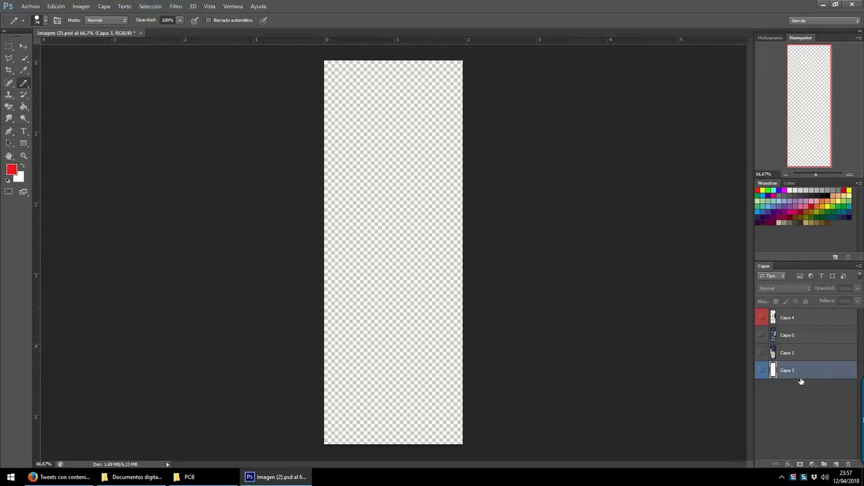
pyautogui.click(762, 370)
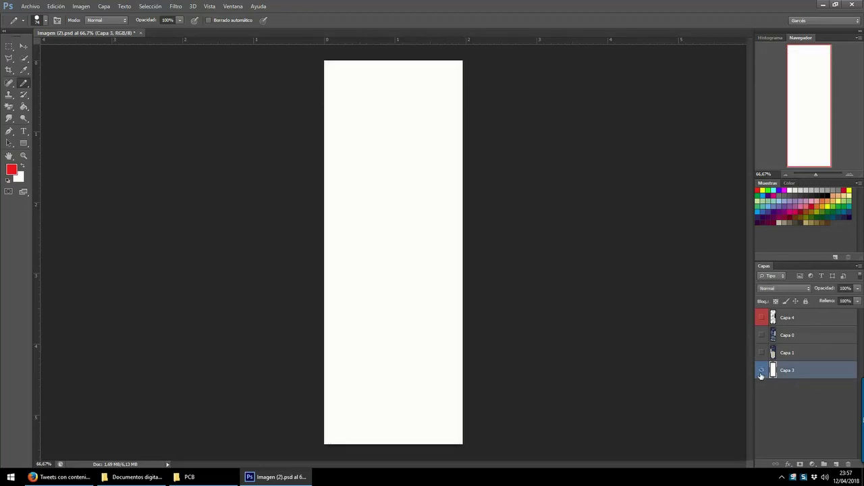
pyautogui.click(824, 322)
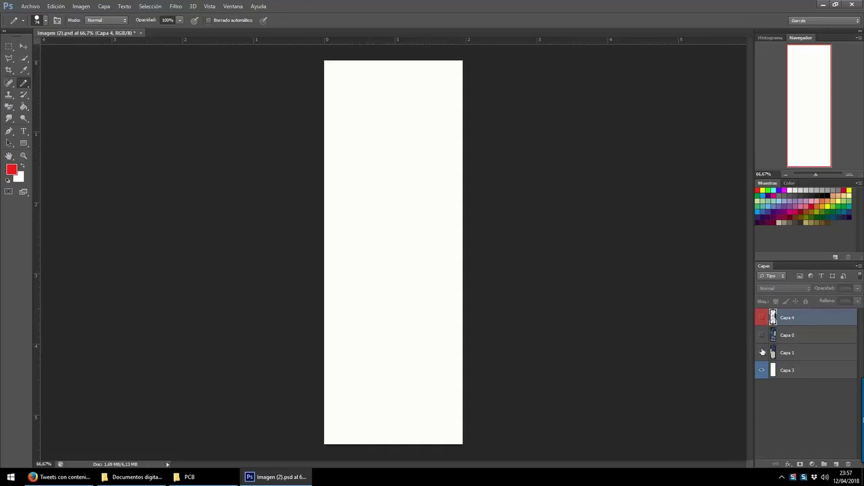
pyautogui.click(762, 317)
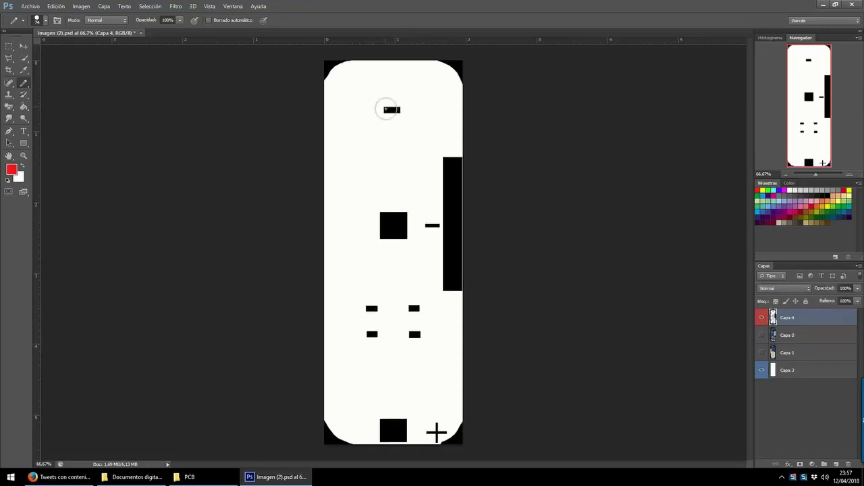
pyautogui.click(23, 46)
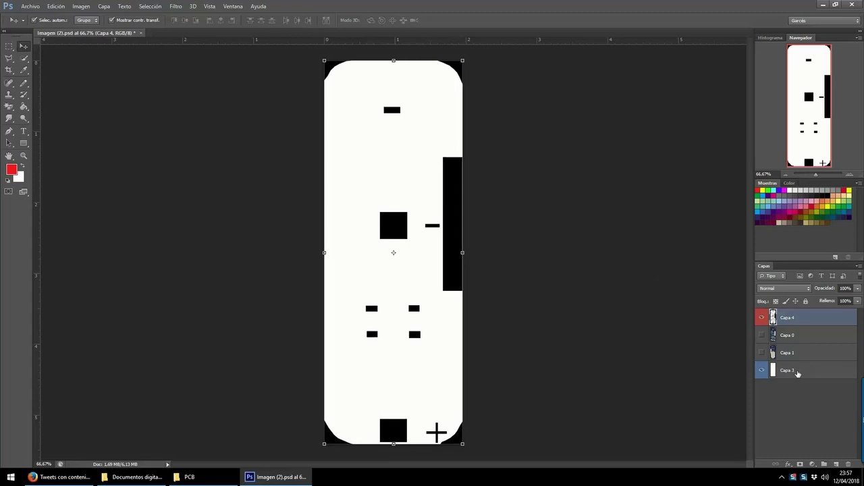
# - Show both board scans, Capa 1 and Capa 0, beneath the black template to check their alignment, and hide them again
pyautogui.click(762, 353)
pyautogui.click(762, 336)
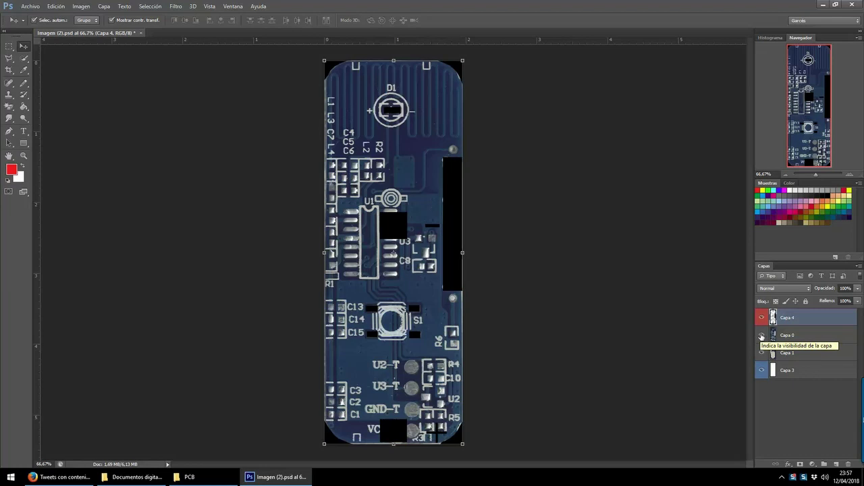
pyautogui.click(762, 335)
pyautogui.click(762, 353)
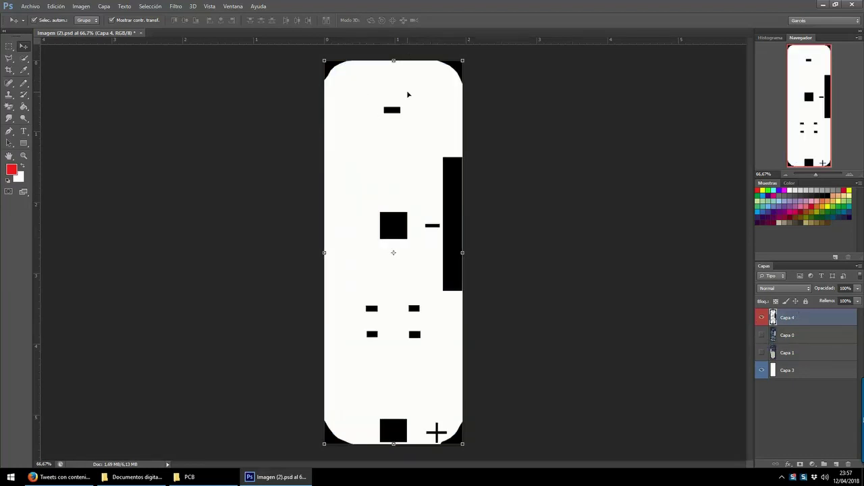
# - Check the template's black marks first against the component side on Capa 0 and separately against the battery side on Capa 1
pyautogui.click(762, 335)
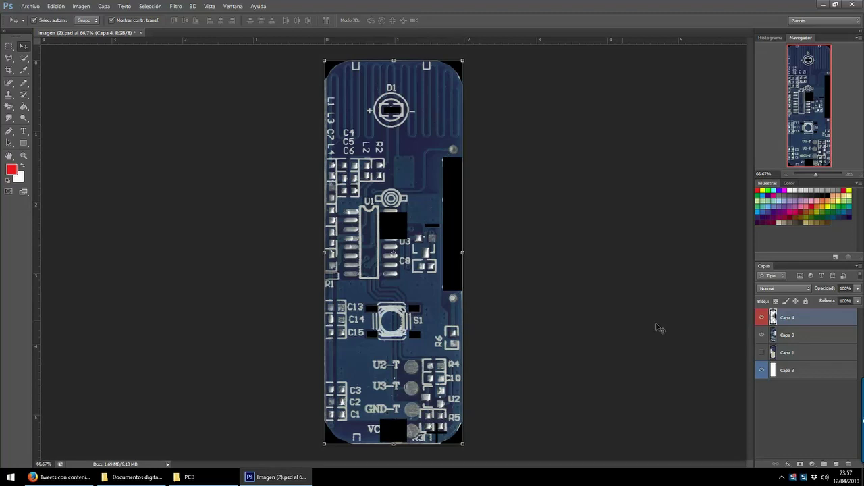
pyautogui.click(762, 336)
pyautogui.click(762, 353)
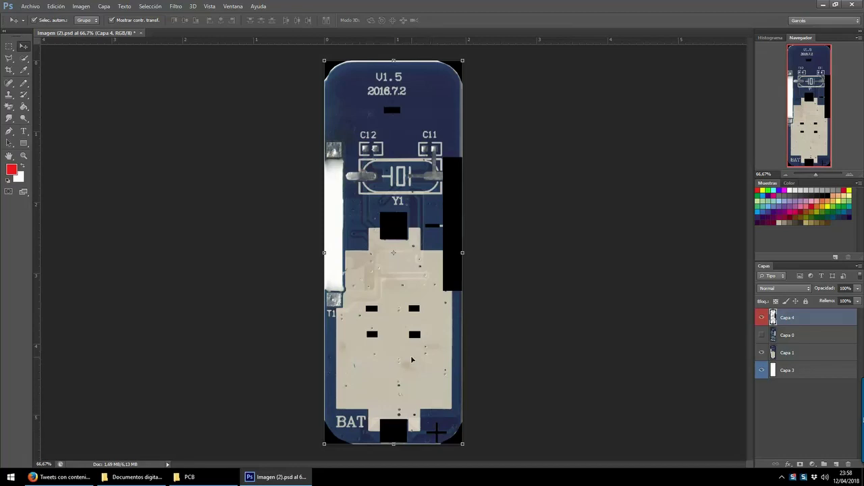
pyautogui.click(761, 352)
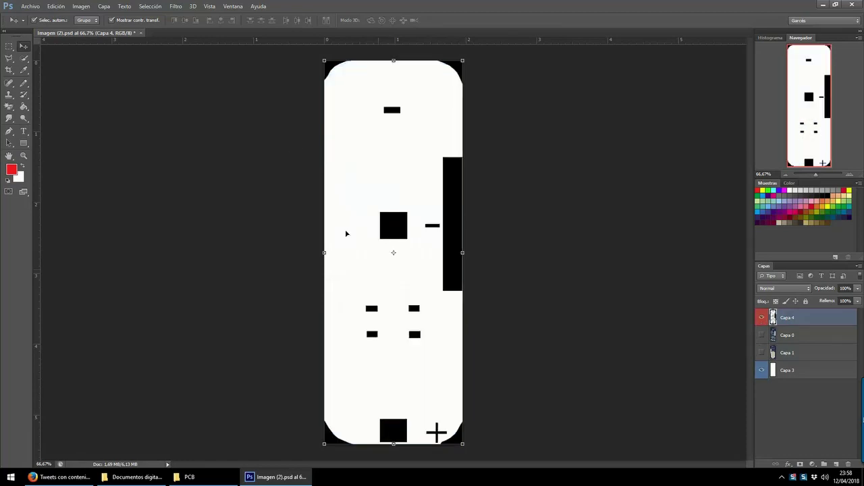
# - Save a copy of the template in the PCB folder as Imagen (3).bmp, in Windows BMP format with 16-bit depth
pyautogui.click(30, 7)
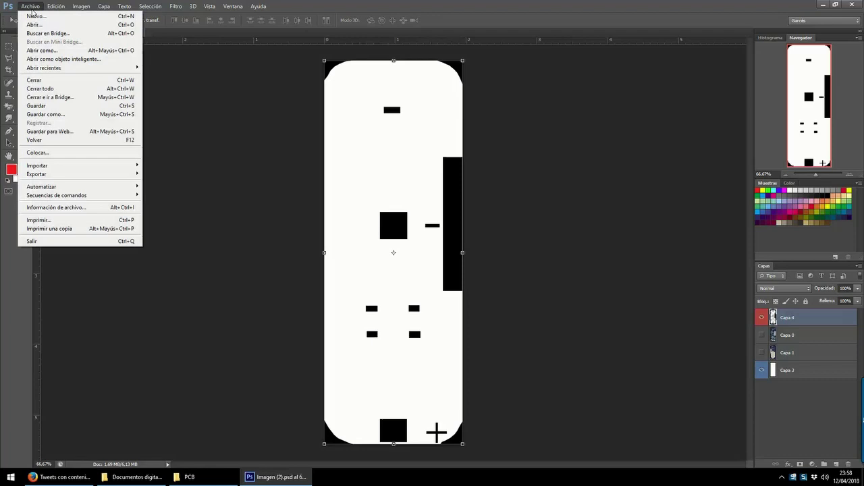
pyautogui.click(66, 113)
pyautogui.click(443, 237)
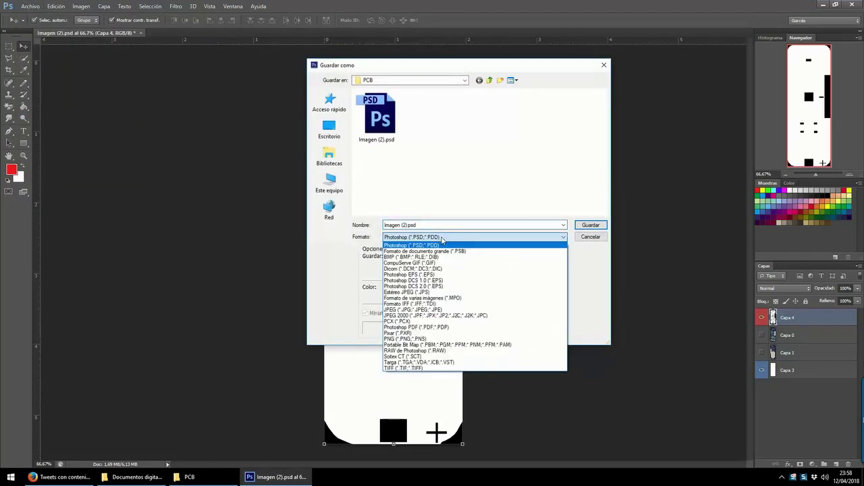
pyautogui.click(430, 260)
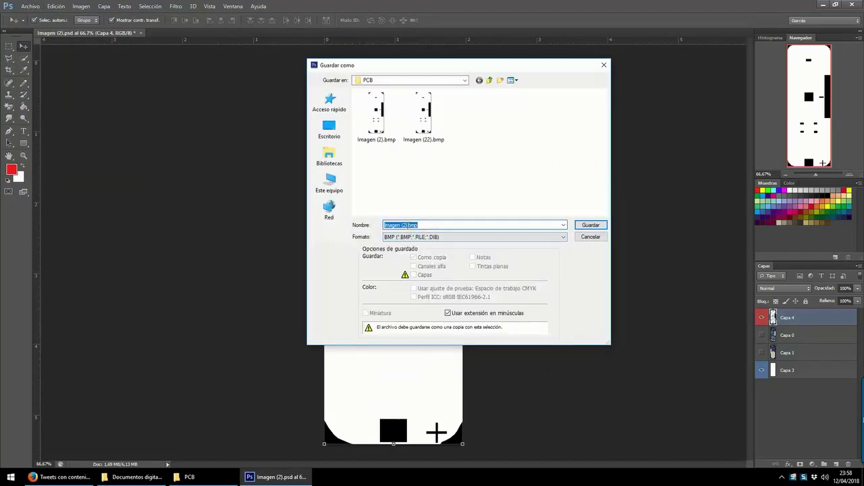
pyautogui.doubleClick(405, 225)
pyautogui.write('3')
pyautogui.click(592, 226)
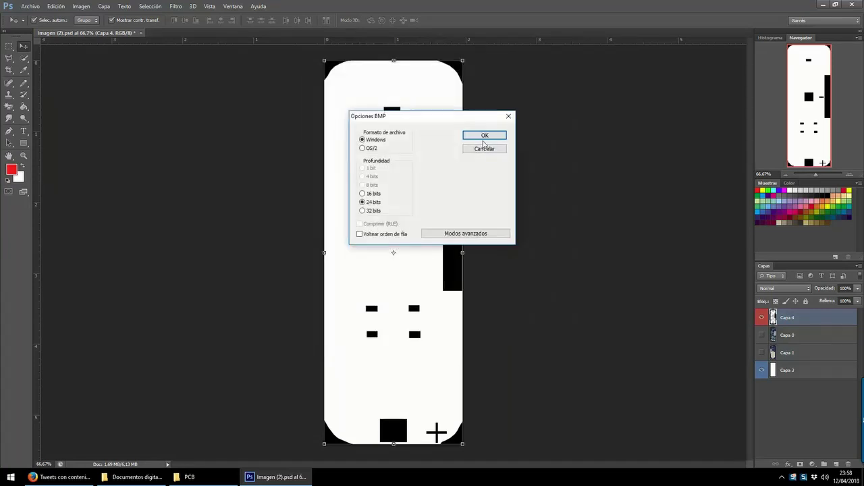
pyautogui.click(373, 195)
pyautogui.click(487, 135)
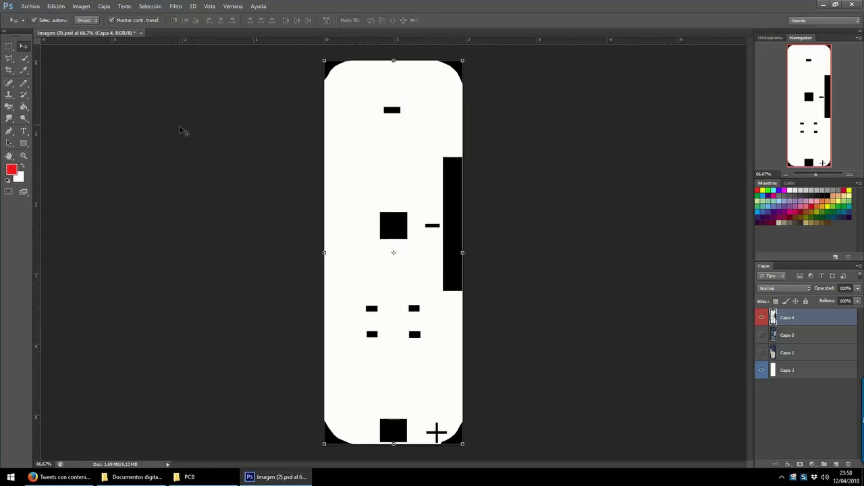
# - Close the layered PSD without saving and open Imagen (3).bmp from the PCB folder
pyautogui.hotkey('ctrl', 'w')
pyautogui.click(434, 179)
pyautogui.click(29, 6)
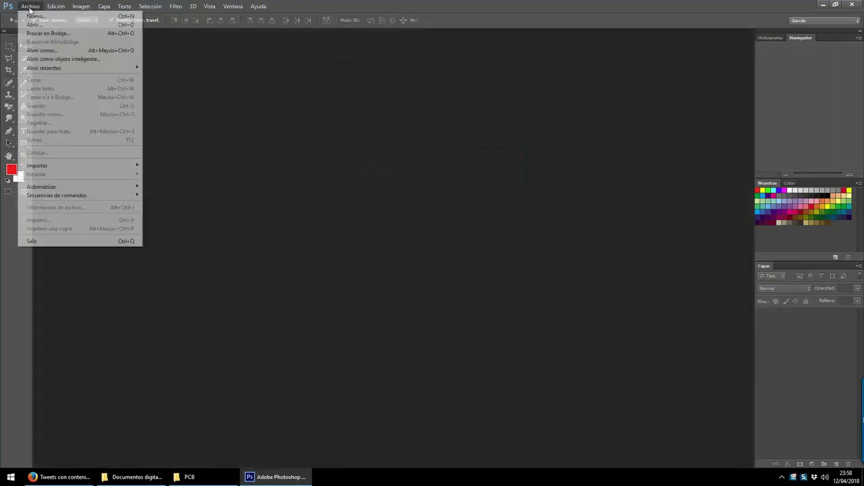
pyautogui.click(34, 23)
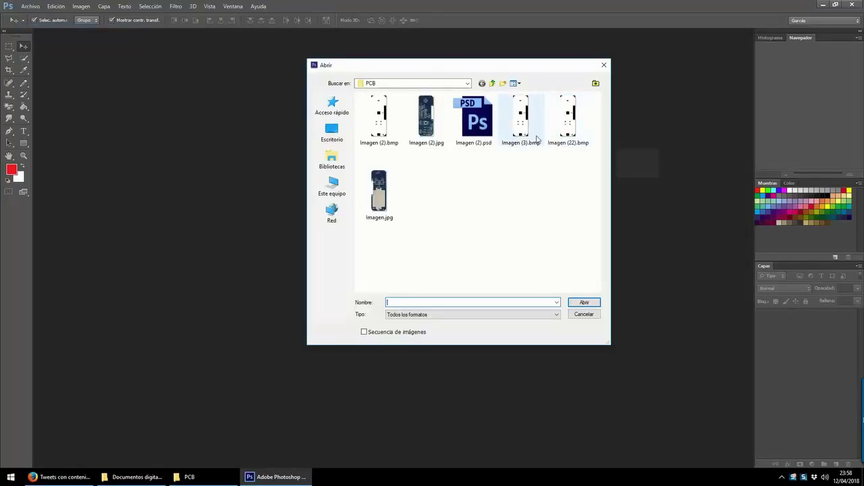
pyautogui.doubleClick(532, 125)
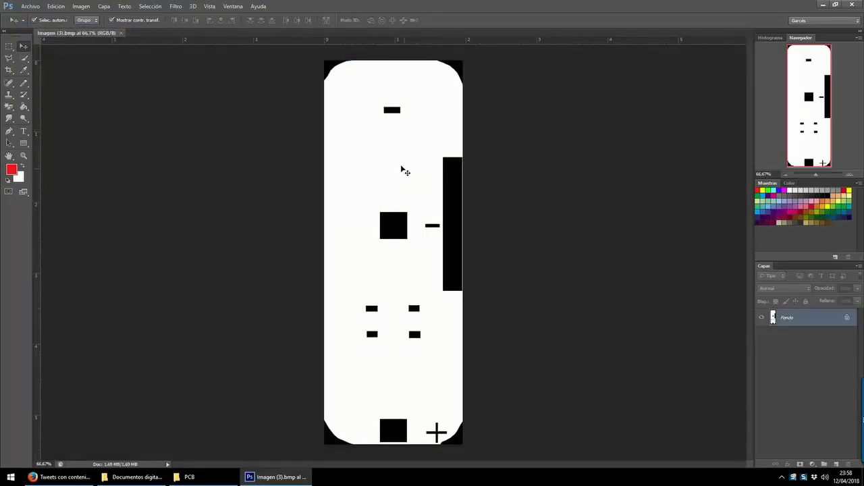
# - Convert the template image to grayscale mode, discarding its color information
pyautogui.click(87, 8)
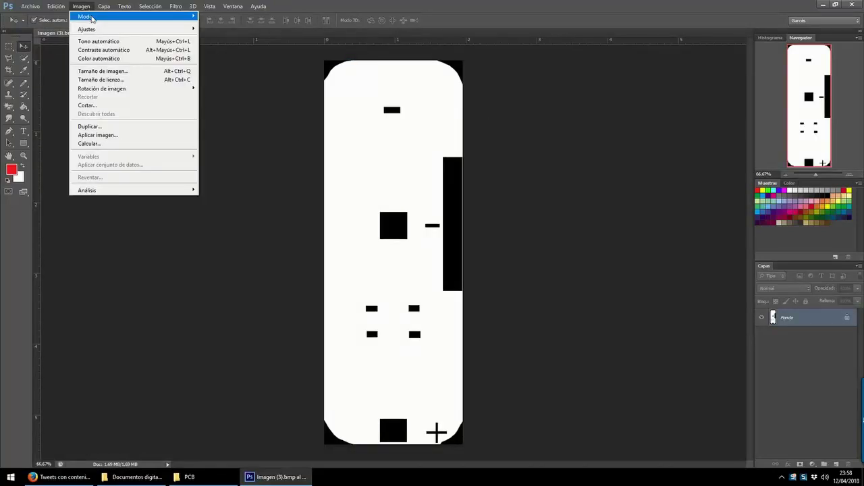
pyautogui.moveTo(102, 18)
pyautogui.click(223, 26)
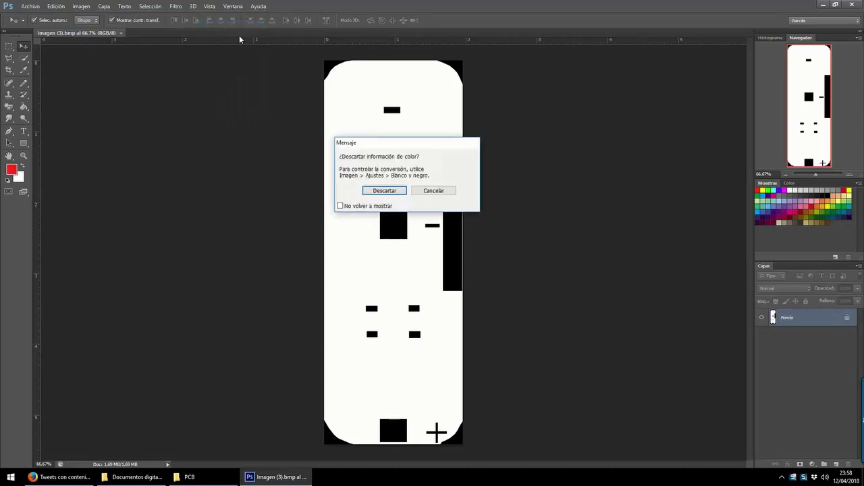
pyautogui.click(392, 190)
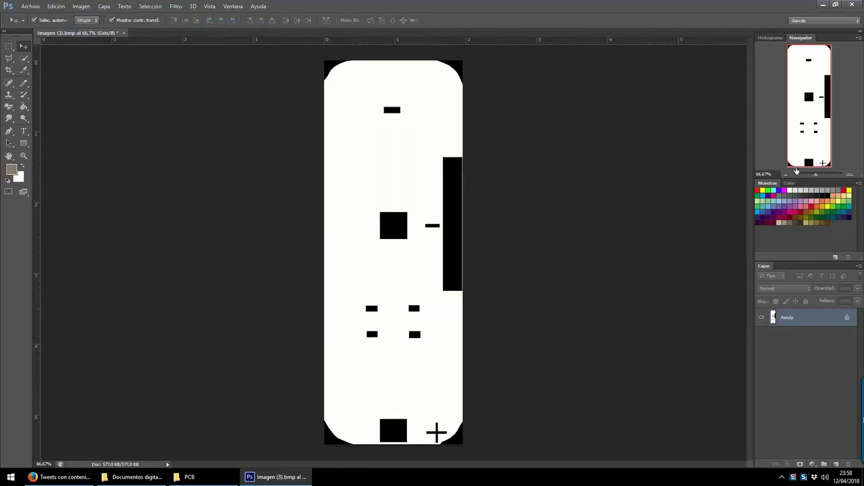
# - Convert the grayscale template to bitmap mode at 600 pixels per inch, using the 50% threshold method
pyautogui.click(82, 6)
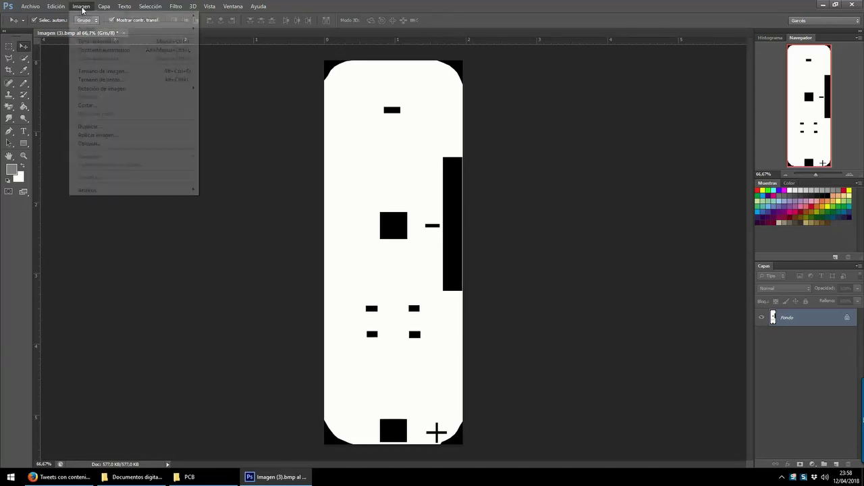
pyautogui.moveTo(85, 16)
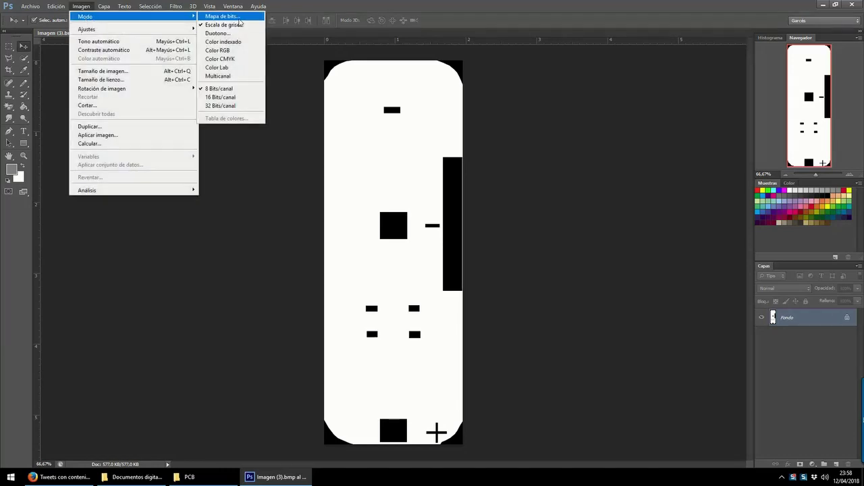
pyautogui.click(223, 25)
pyautogui.click(384, 180)
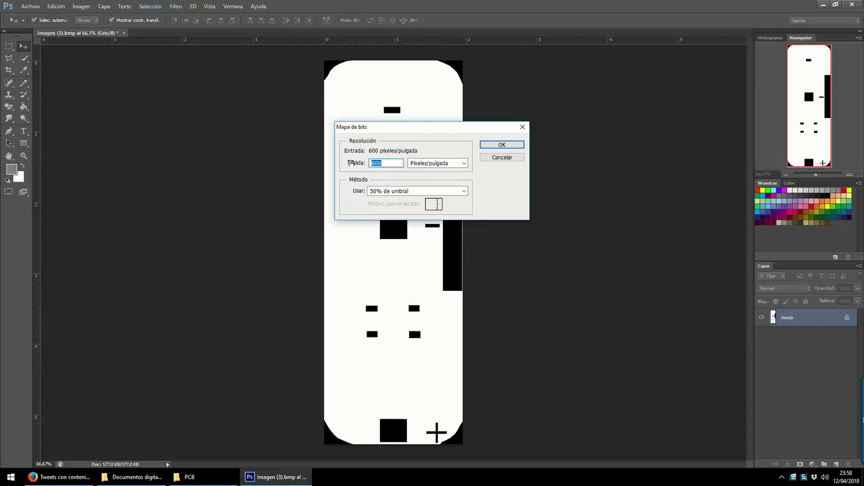
pyautogui.click(502, 146)
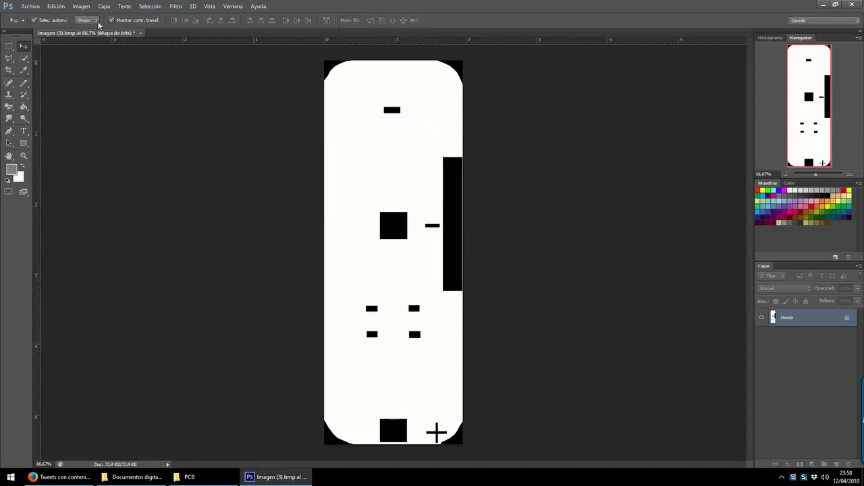
pyautogui.click(82, 7)
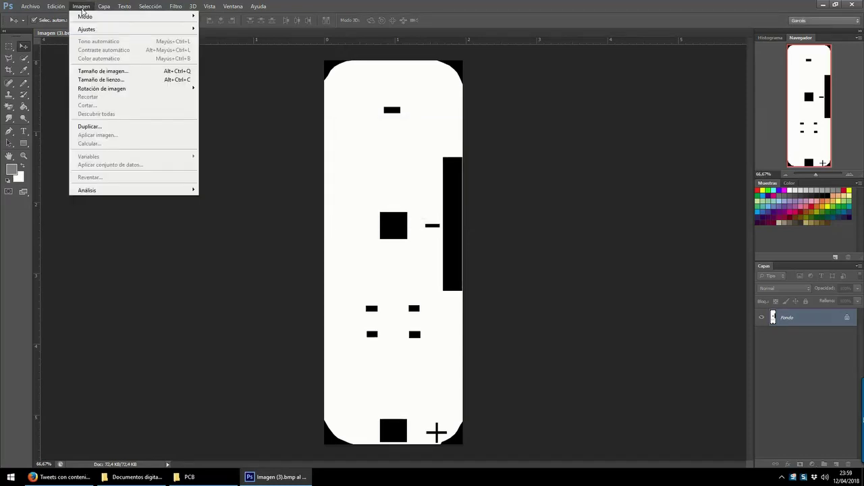
pyautogui.click(82, 7)
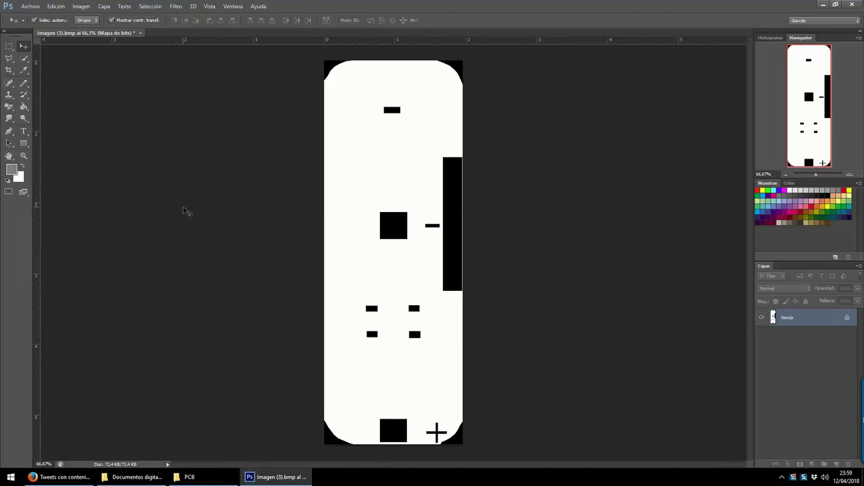
# - Save Imagen (3).bmp as a 1-bit Windows BMP and close the image
pyautogui.click(31, 6)
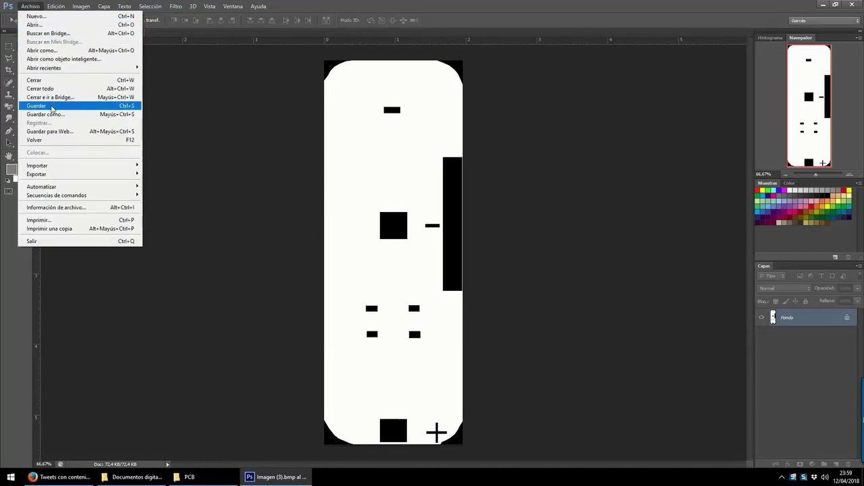
pyautogui.click(52, 106)
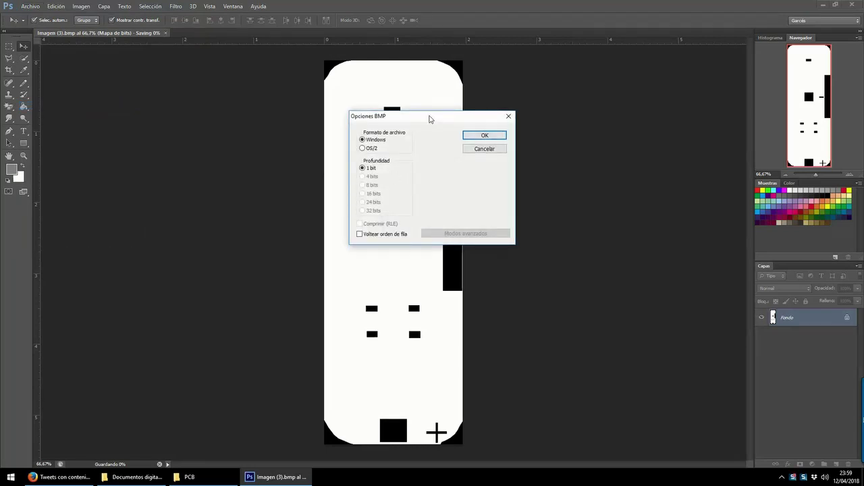
pyautogui.moveTo(429, 119); pyautogui.dragTo(414, 122)
pyautogui.click(347, 171)
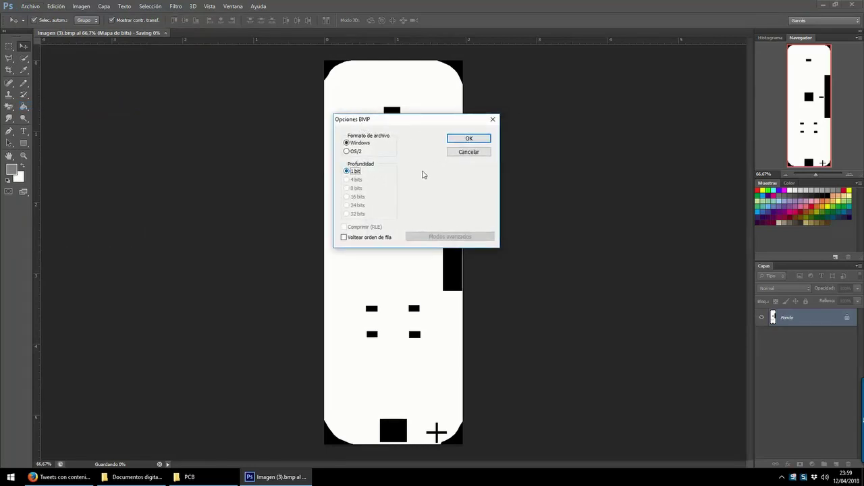
pyautogui.click(469, 138)
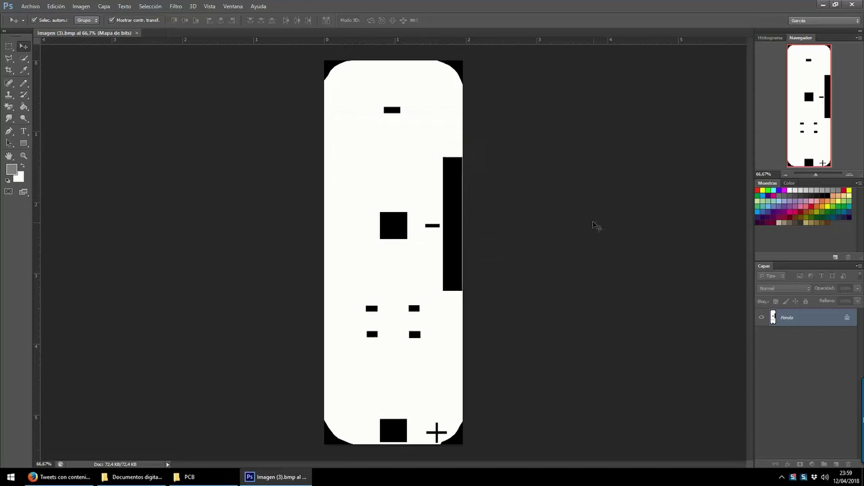
pyautogui.hotkey('ctrl', 'w')
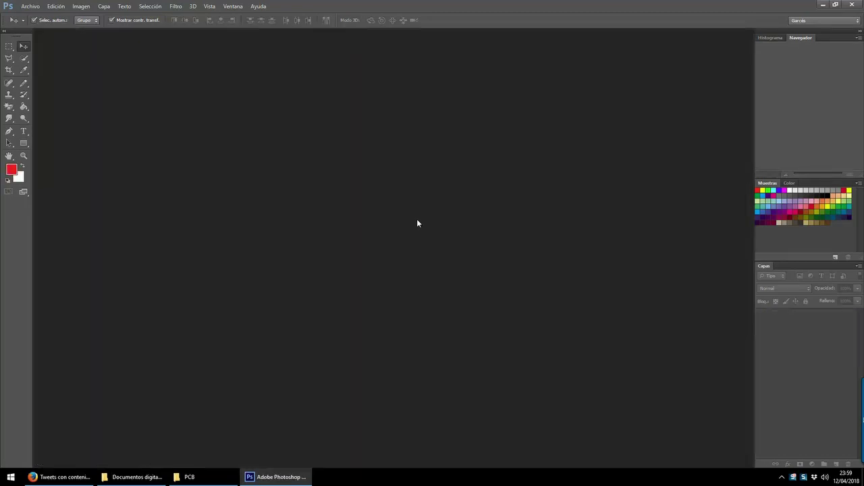
# - Minimize Photoshop, check the saved Imagen (3).bmp from the PCB folder in the photo viewer, and close the viewer
pyautogui.click(823, 5)
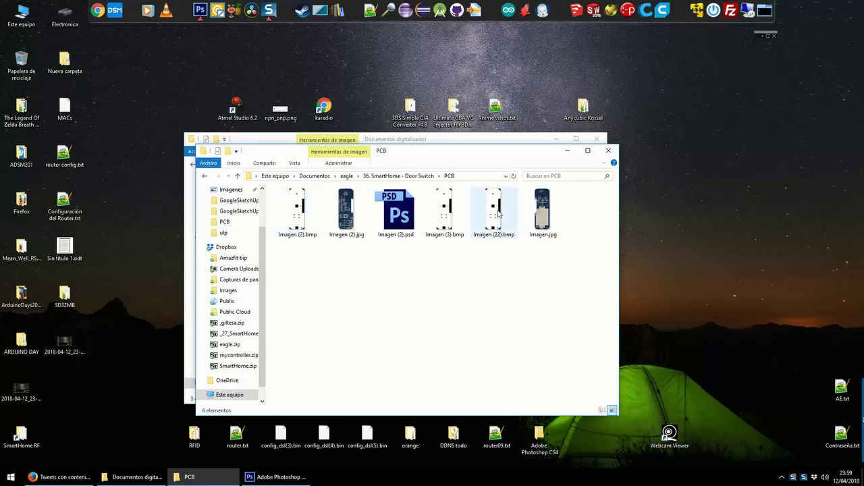
pyautogui.doubleClick(444, 209)
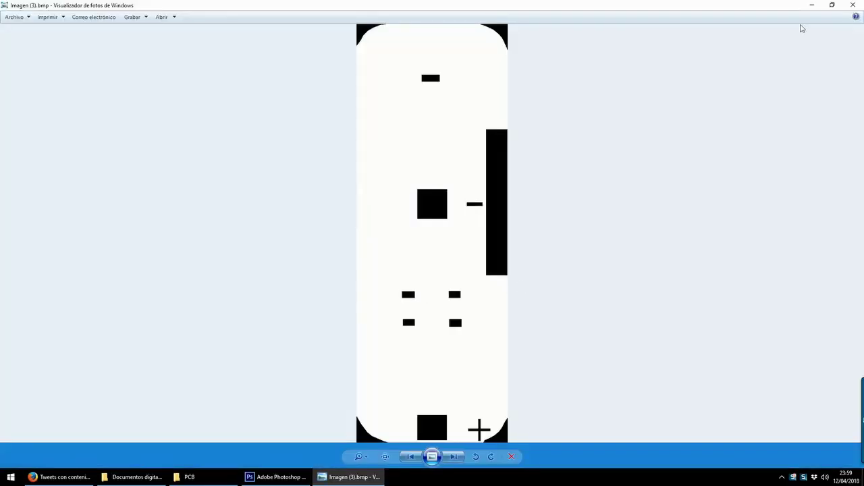
pyautogui.click(853, 5)
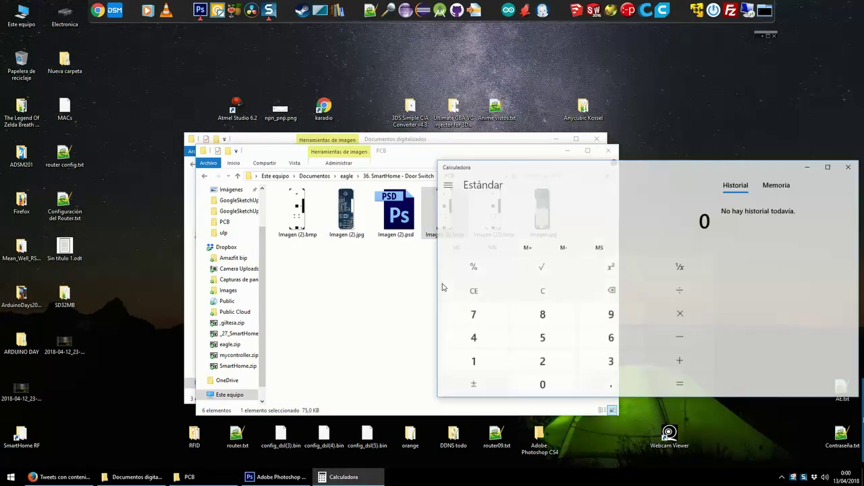
# - In the calculator, enter 54,23 as the dividend and choose division
pyautogui.write('54')
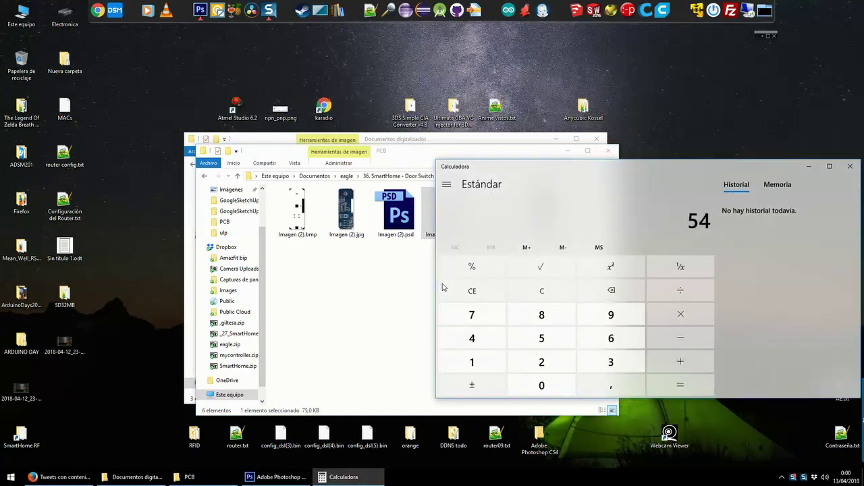
pyautogui.write(',23')
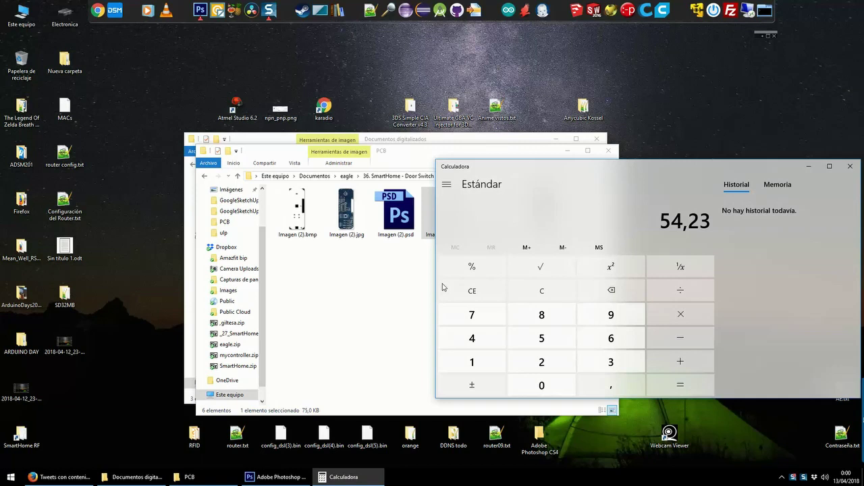
pyautogui.press('/')
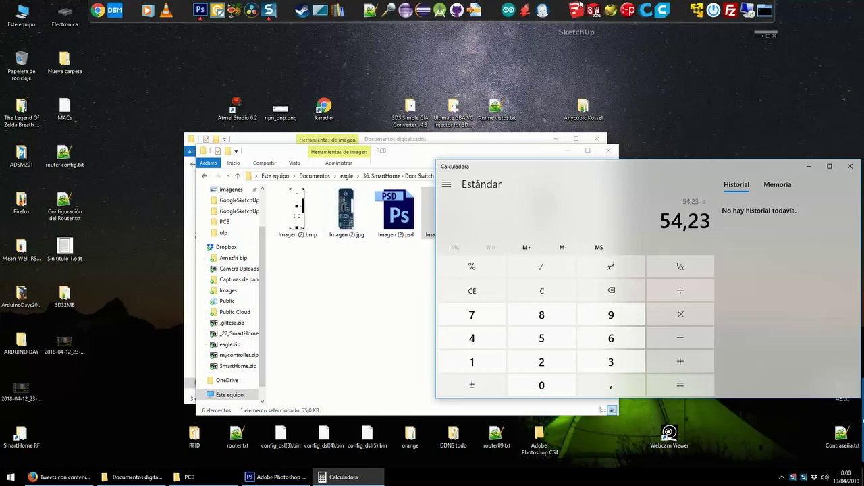
# - Launch EAGLE, open Door Switch.brd from the 36. SmartHome - Door Switch project, and maximize the board window
pyautogui.click(525, 15)
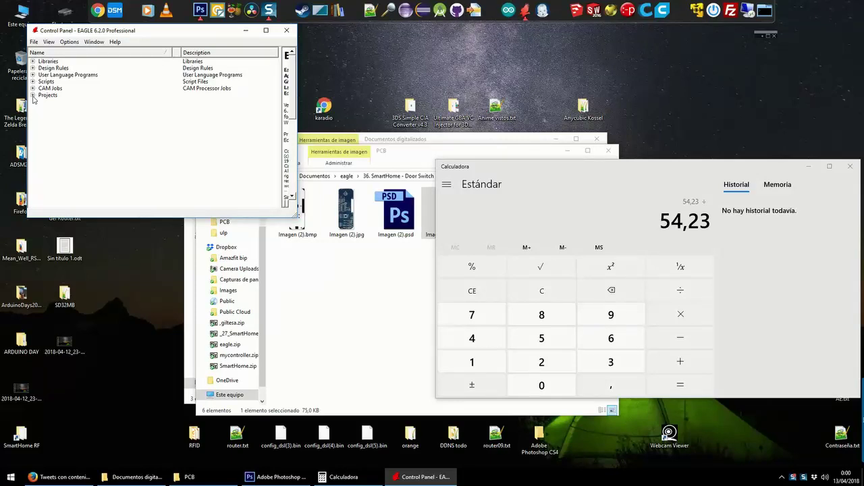
pyautogui.click(33, 97)
pyautogui.click(41, 102)
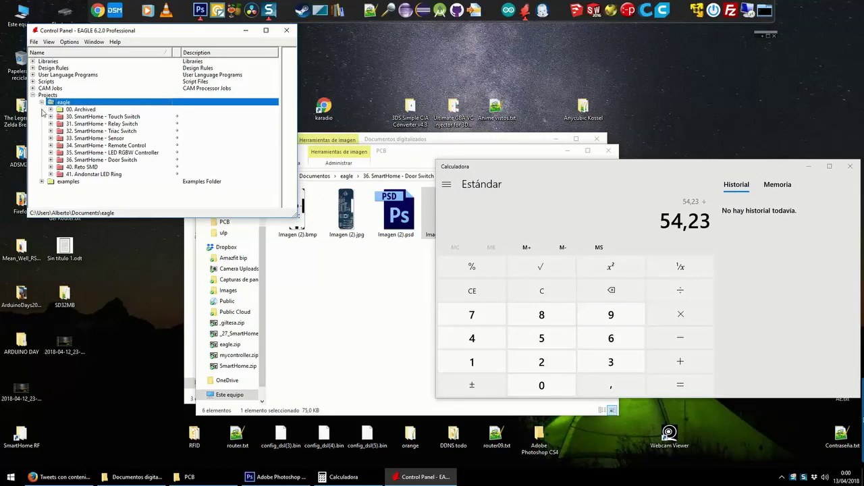
pyautogui.click(51, 160)
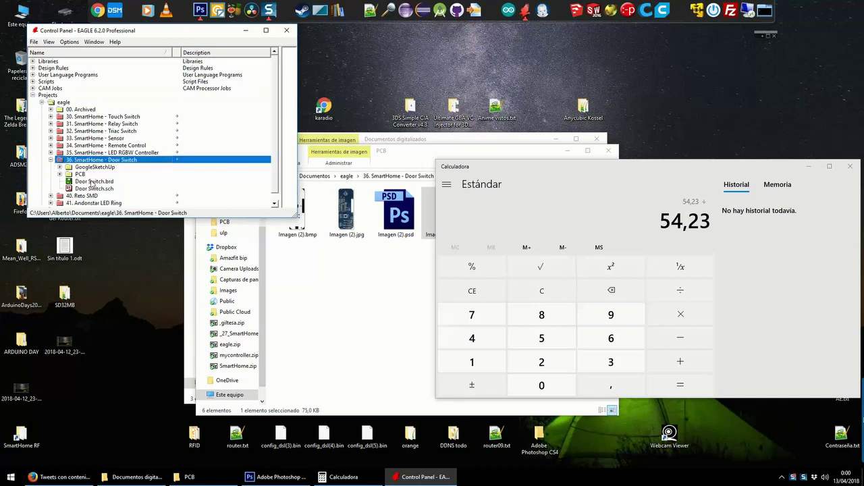
pyautogui.doubleClick(91, 182)
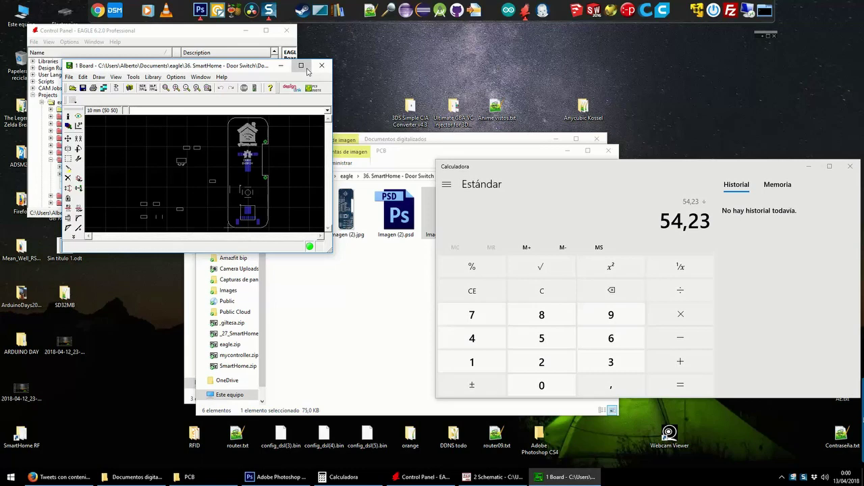
pyautogui.click(305, 68)
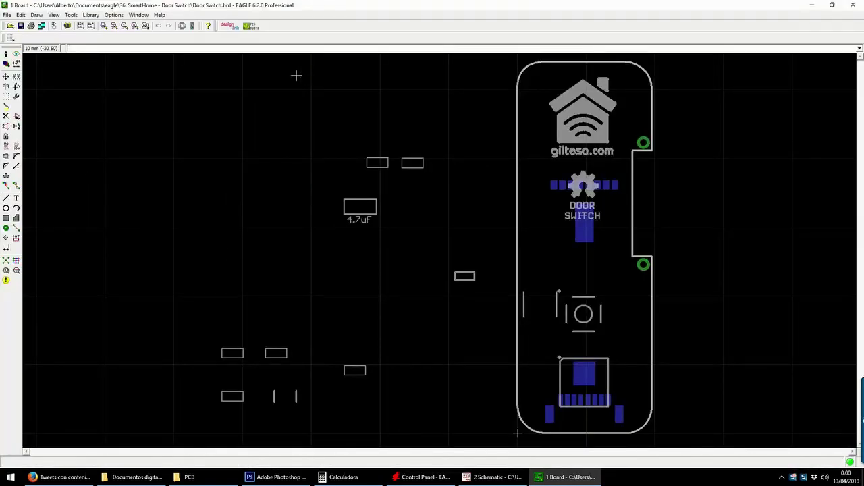
# - Hide the displayed board layers so that the drawing area is empty for the template
pyautogui.click(6, 63)
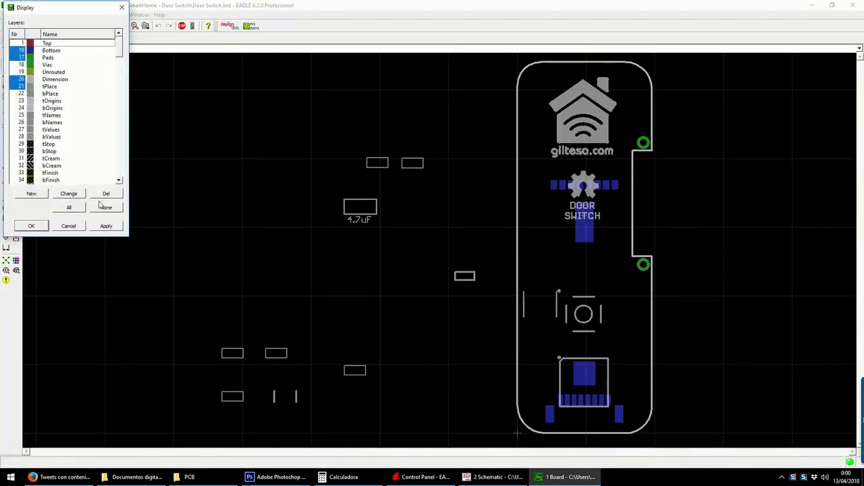
pyautogui.scroll(-8, 45, 135)
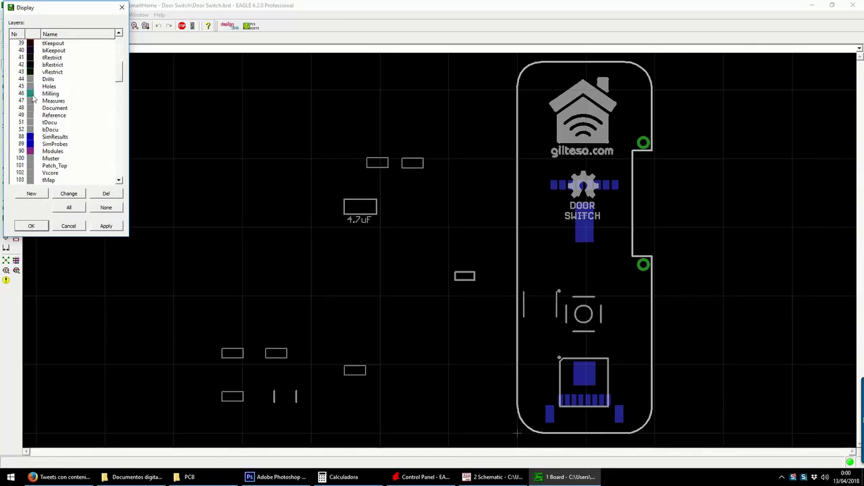
pyautogui.click(31, 226)
pyautogui.scroll(-2, 184, 239)
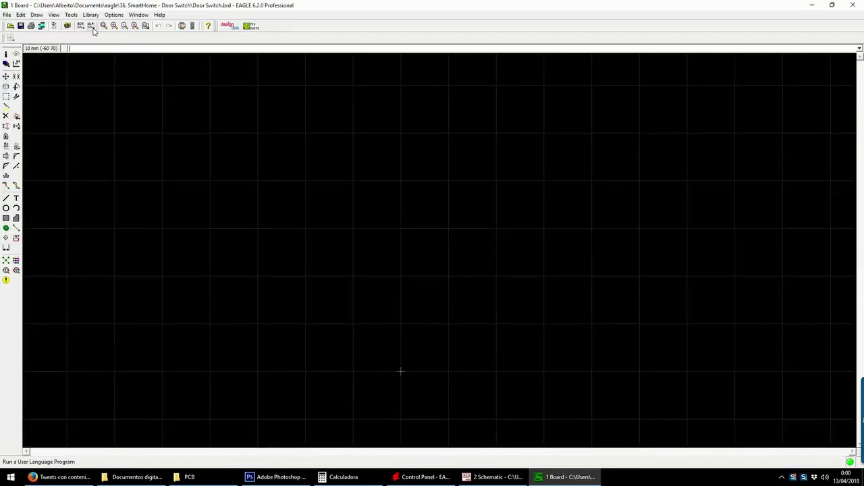
pyautogui.click(92, 27)
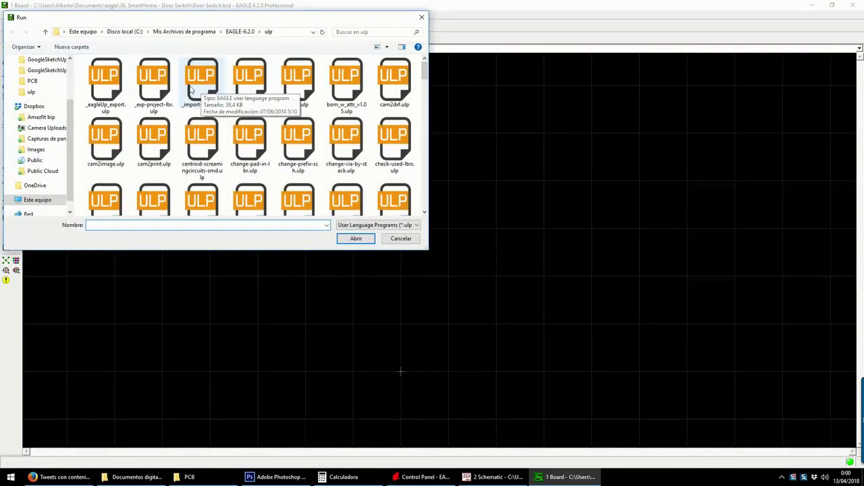
pyautogui.doubleClick(195, 98)
pyautogui.click(308, 6)
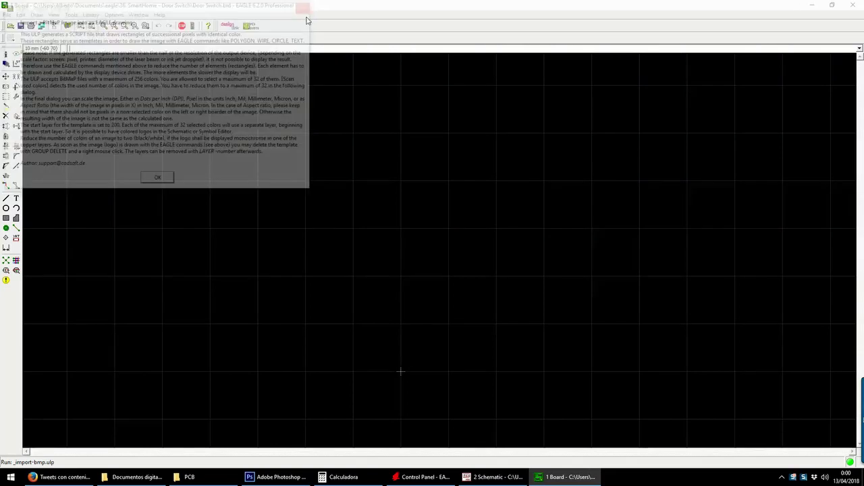
pyautogui.press('Escape')
# - Run the _import-bmp.ulp user language program and accept its introduction
pyautogui.click(91, 27)
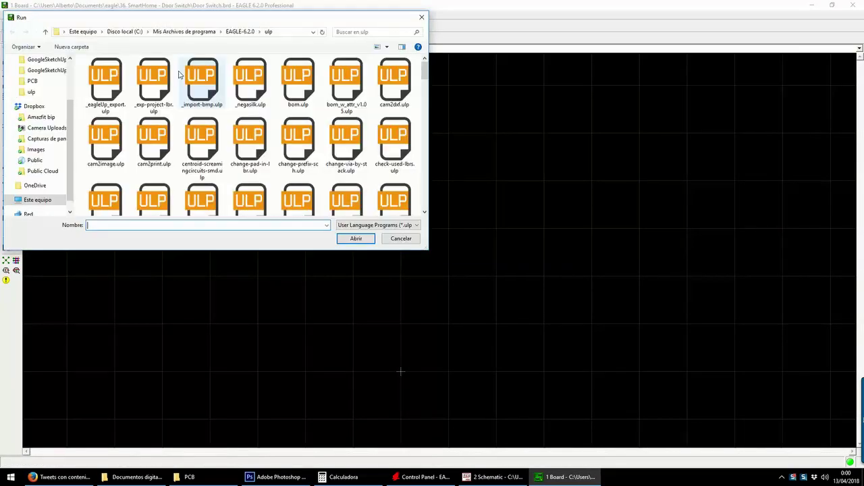
pyautogui.click(203, 94)
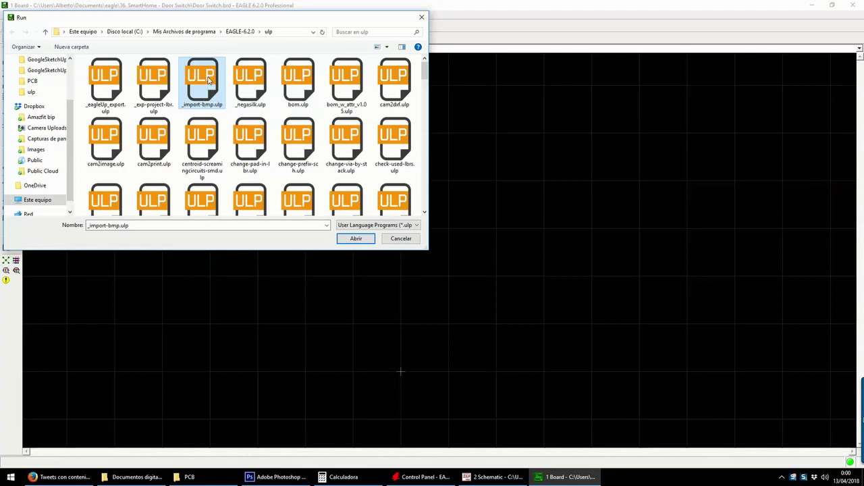
pyautogui.doubleClick(208, 80)
pyautogui.press('Return')
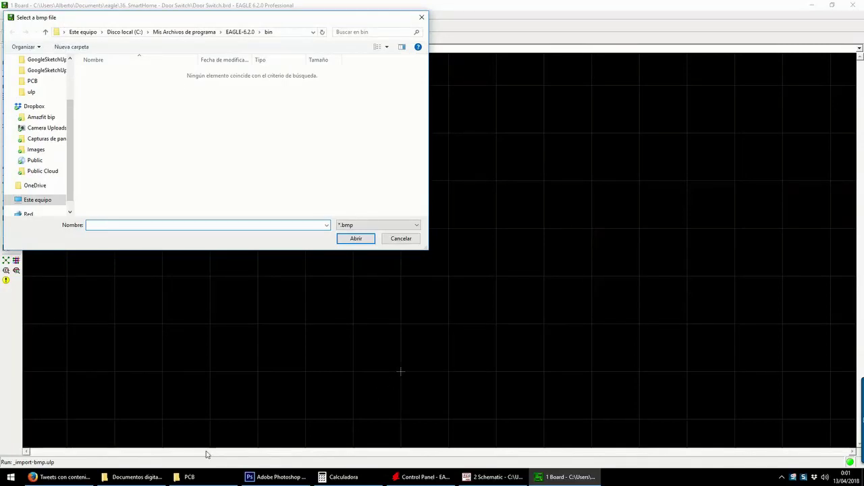
# - Copy the PCB folder's path from File Explorer into the bitmap file dialog and open Imagen (3).bmp
pyautogui.click(185, 476)
pyautogui.click(483, 177)
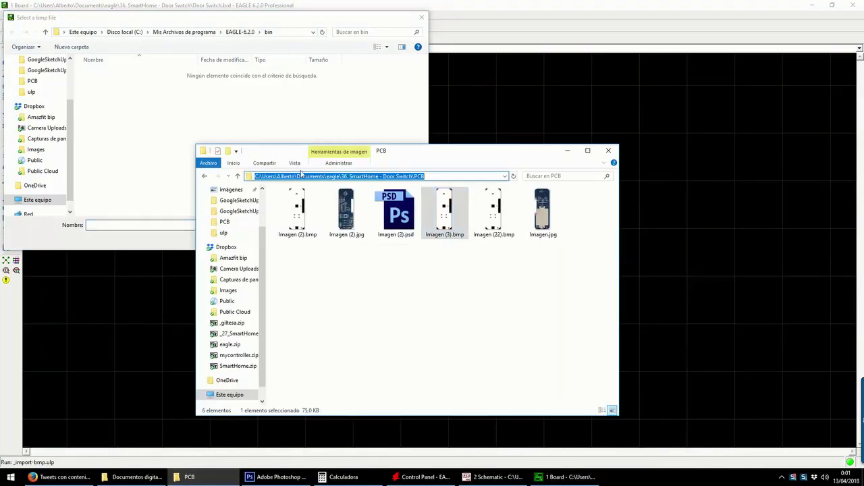
pyautogui.hotkey('ctrl', 'c')
pyautogui.click(151, 224)
pyautogui.hotkey('ctrl', 'v')
pyautogui.press('Return')
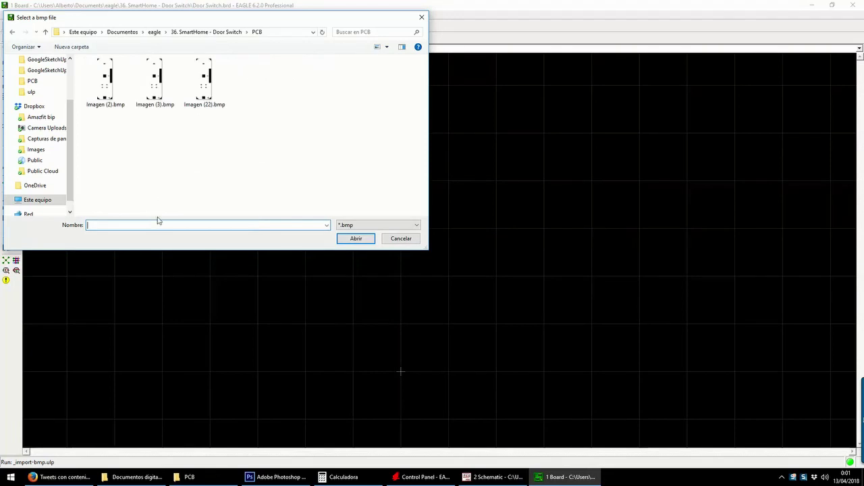
pyautogui.click(150, 79)
pyautogui.doubleClick(150, 80)
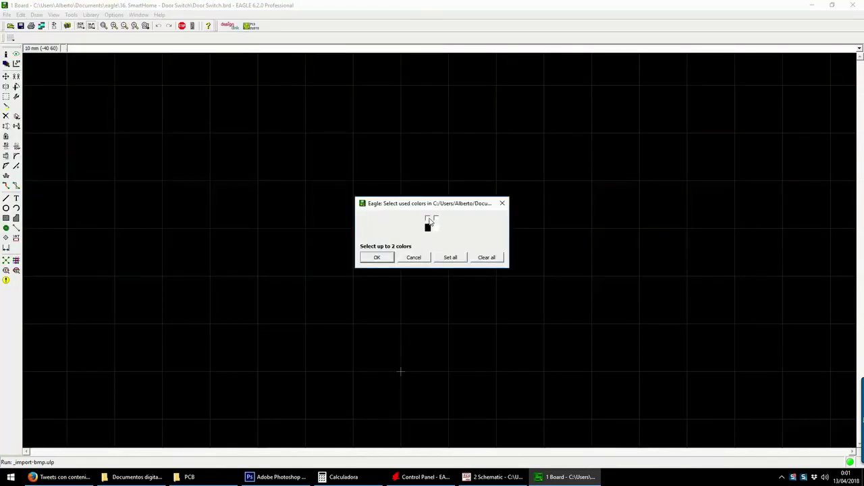
# - View Imagen (2).jpg and Imagen (2).bmp from the PCB folder in the photo viewer, and return to EAGLE's color selection
pyautogui.click(128, 477)
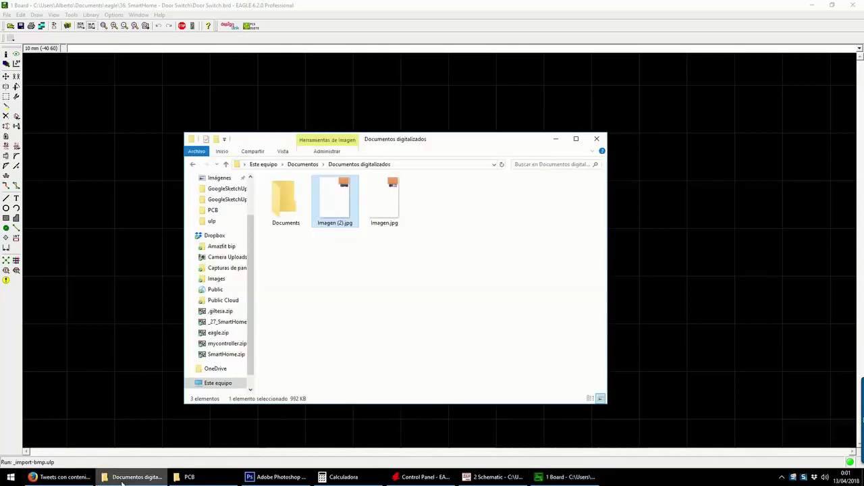
pyautogui.click(186, 478)
pyautogui.doubleClick(351, 220)
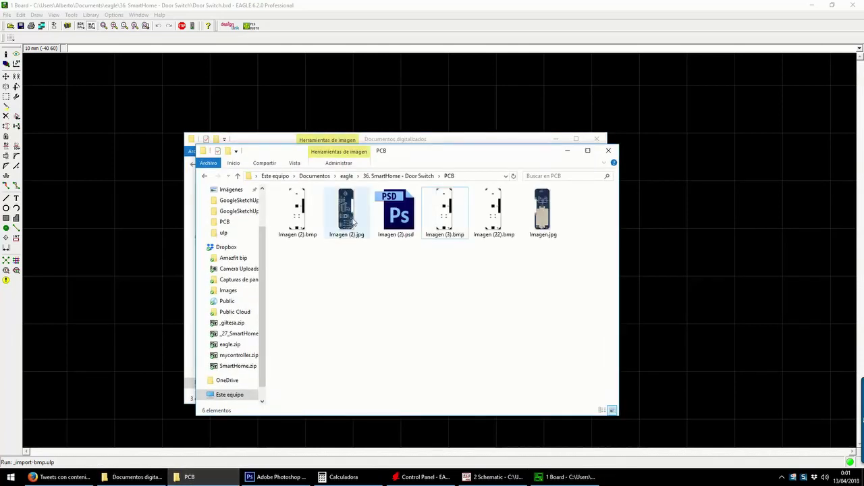
pyautogui.press('Left')
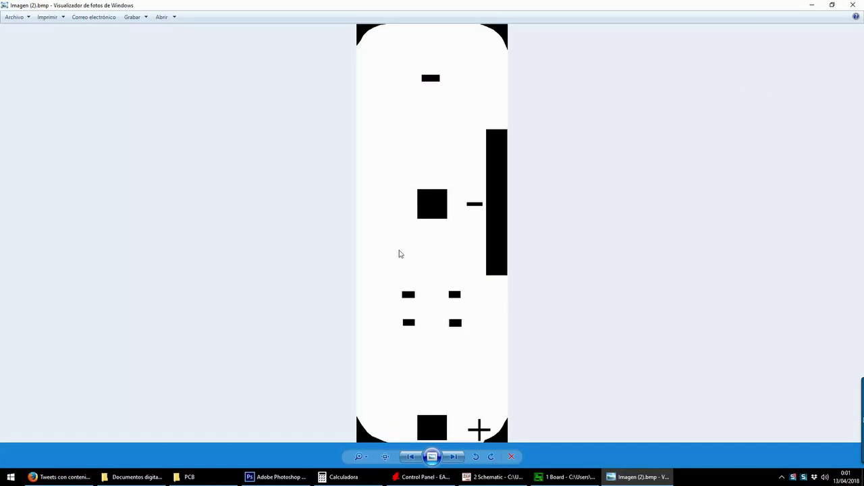
pyautogui.click(812, 5)
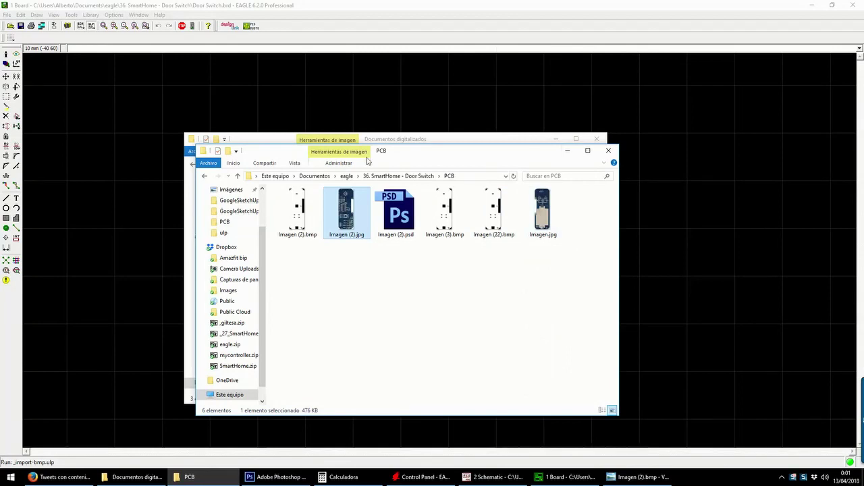
pyautogui.click(499, 50)
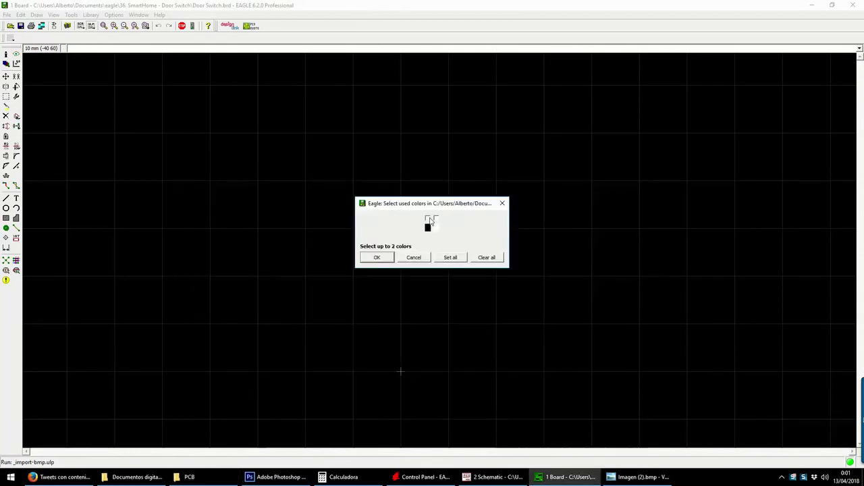
# - Accept the first of the two bitmap colors for the import and set the scale unit to MM
pyautogui.click(427, 217)
pyautogui.click(380, 260)
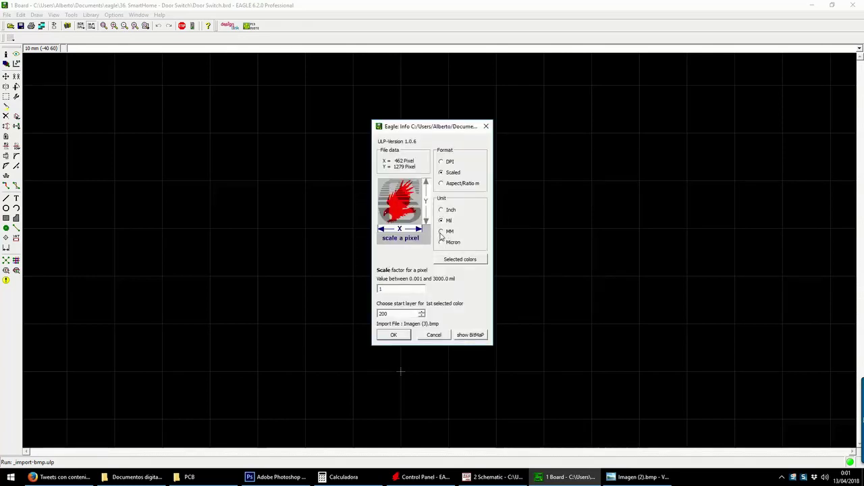
pyautogui.click(441, 231)
pyautogui.click(408, 314)
# - Switch to the calculator and divide the entered 54,23 by the image height of 1279 pixels
pyautogui.click(343, 477)
pyautogui.moveTo(632, 170); pyautogui.dragTo(617, 174)
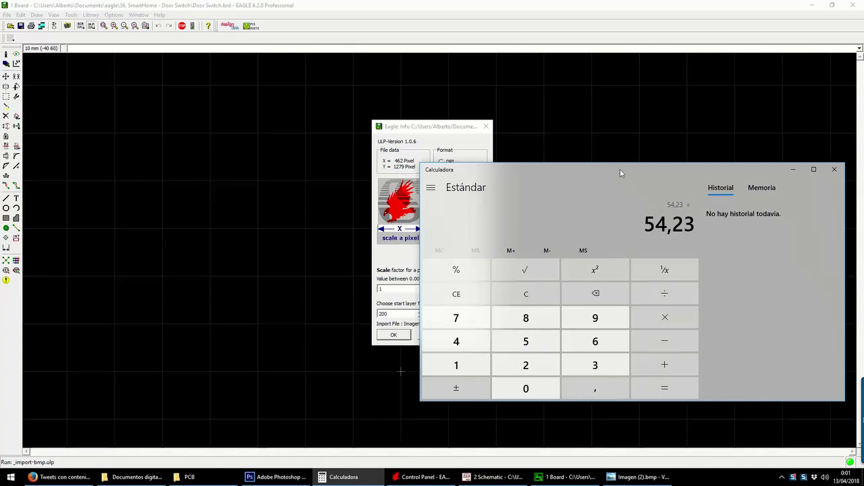
pyautogui.write('1279')
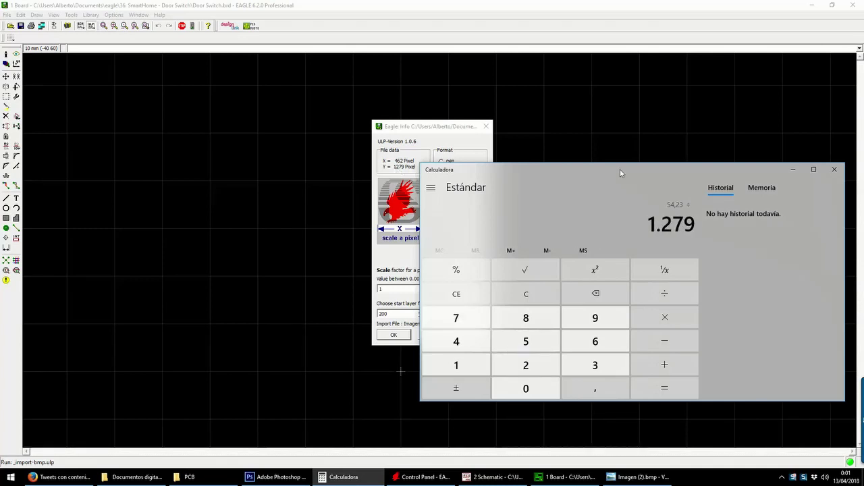
pyautogui.press('Return')
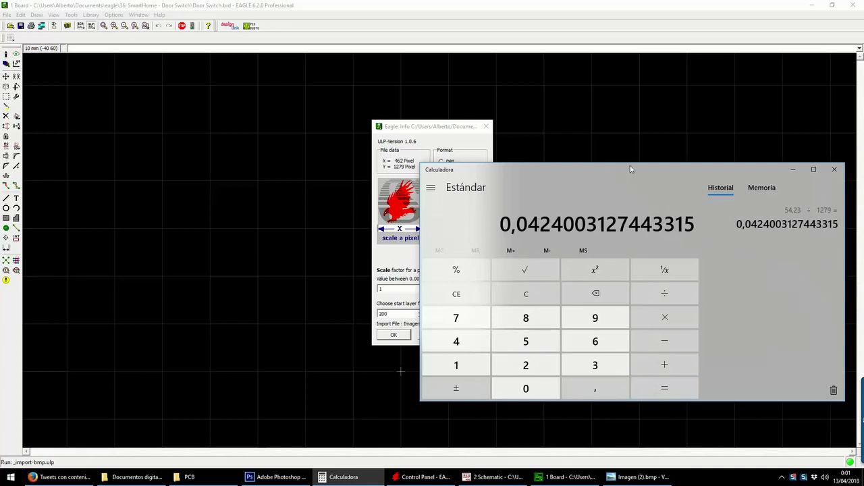
# - Return to the import settings, keep the Scaled format, and set the pixel scale factor to 0.0424003127 mm
pyautogui.click(441, 140)
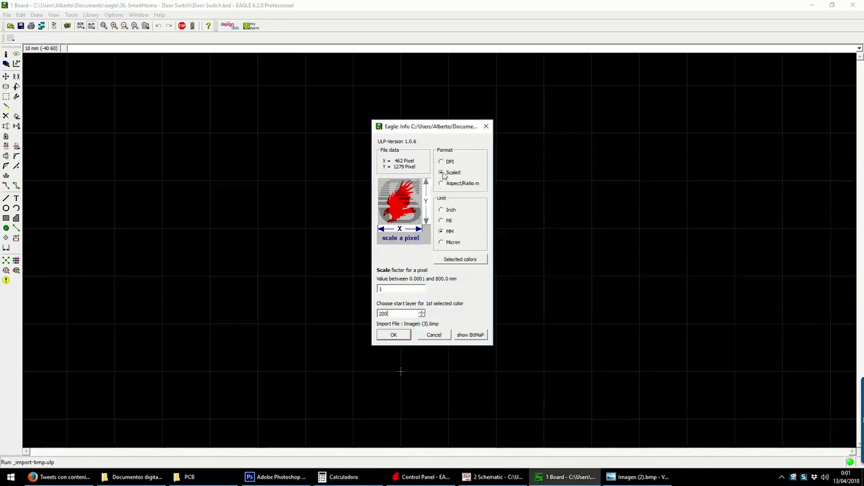
pyautogui.click(441, 172)
pyautogui.doubleClick(380, 289)
pyautogui.hotkey('ctrl', 'v')
pyautogui.press('Tab')
pyautogui.click(395, 289)
pyautogui.doubleClick(395, 289)
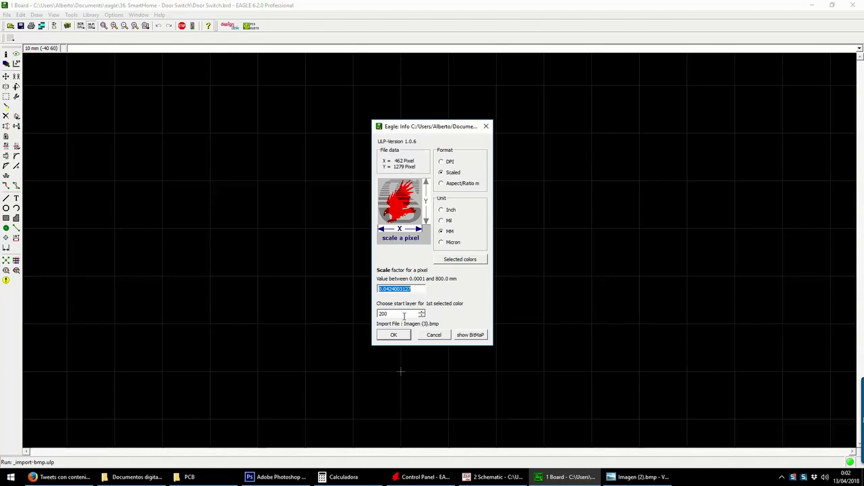
# - Confirm the bitmap import with start layer 200 and run the generated script
pyautogui.moveTo(399, 313); pyautogui.dragTo(379, 315)
pyautogui.click(397, 336)
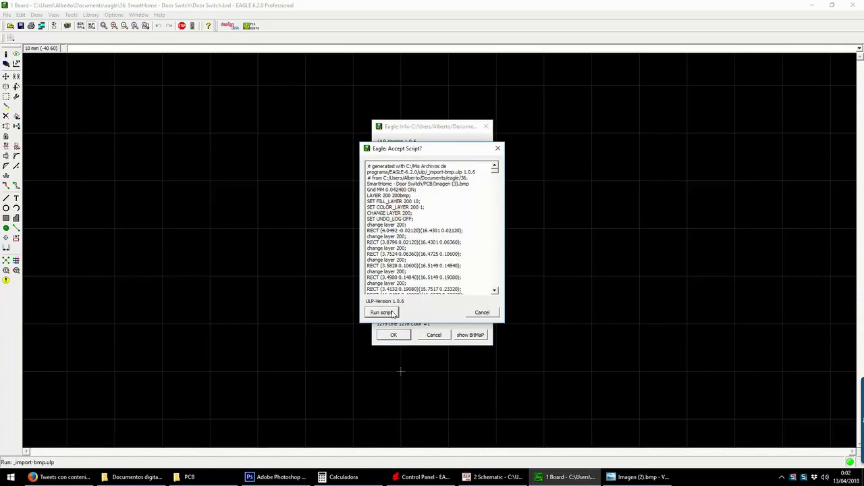
pyautogui.click(382, 313)
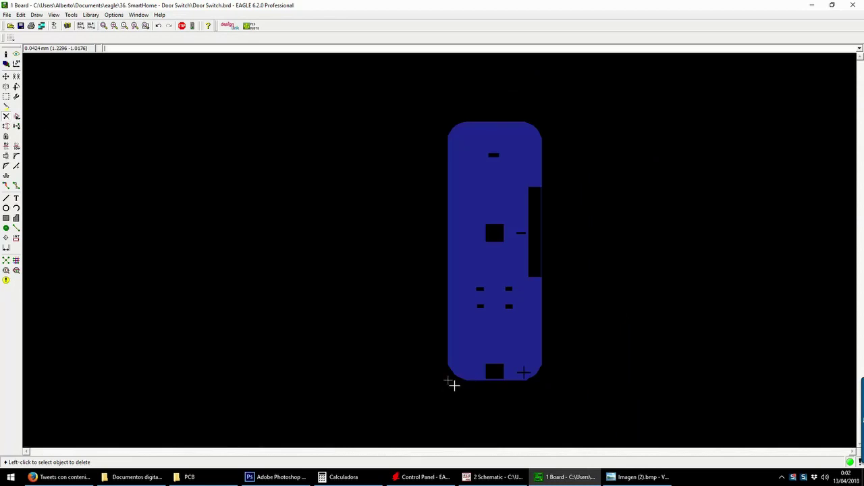
# - Inspect the imported board template up close around its cutouts and component marks
pyautogui.scroll(3, 498, 225)
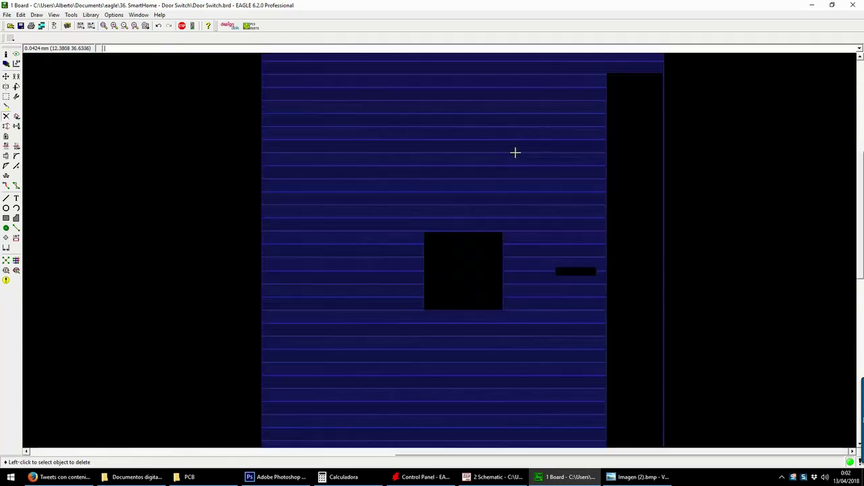
pyautogui.scroll(1, 516, 153)
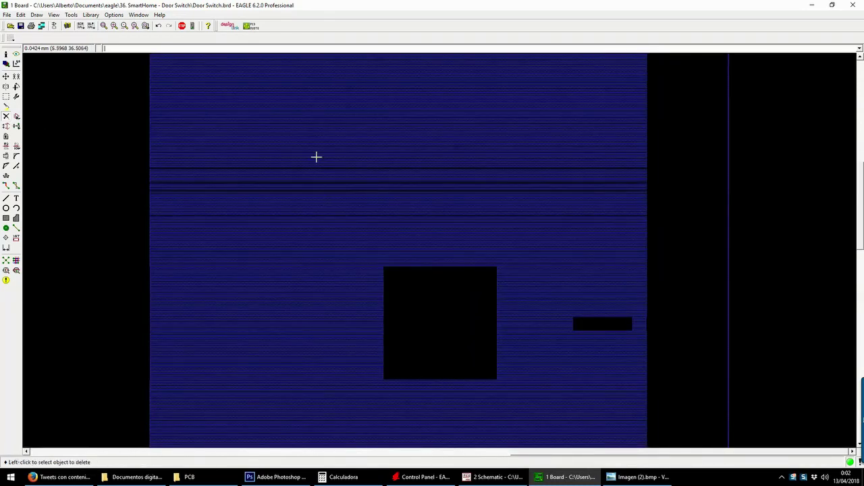
pyautogui.scroll(-2, 324, 128)
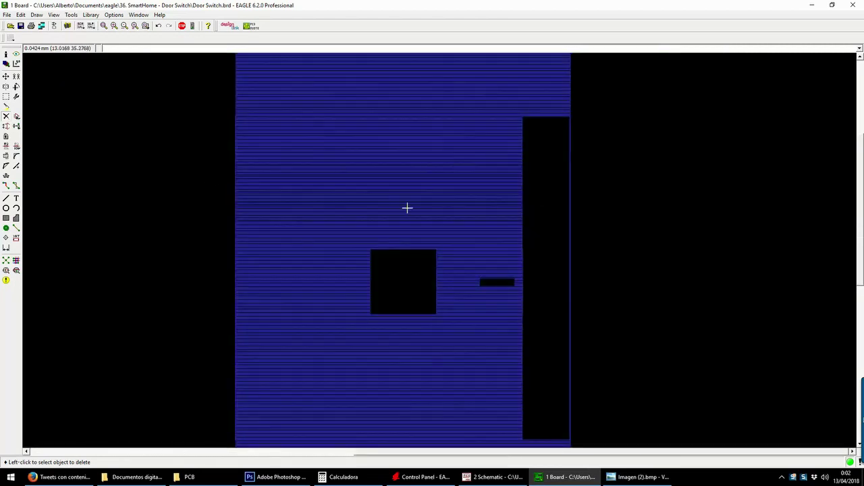
pyautogui.scroll(-2, 326, 179)
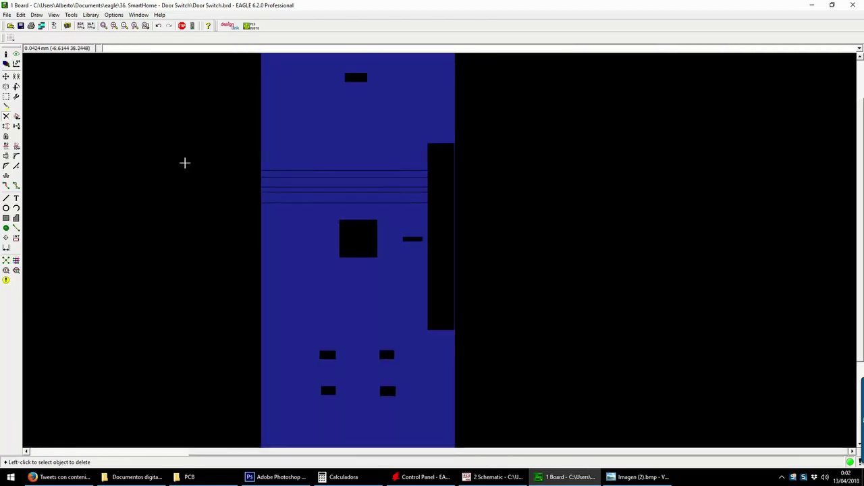
pyautogui.scroll(-2, 168, 160)
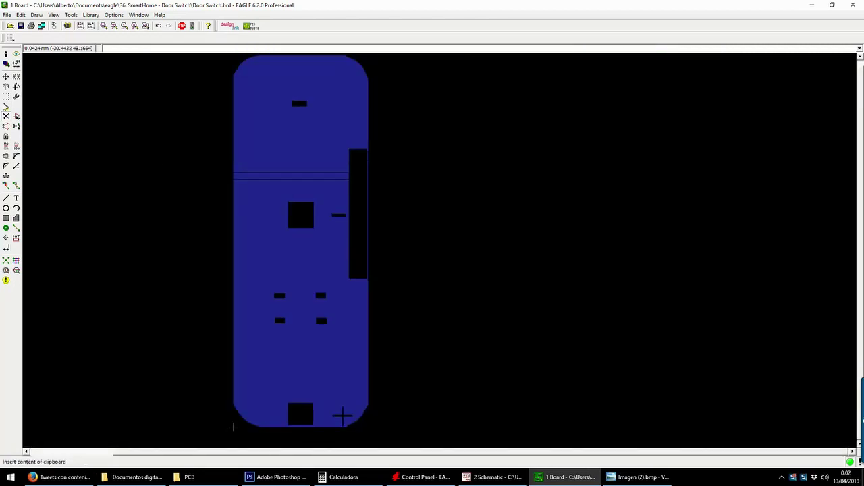
# - Group the entire imported template and change the group's layer to 46 Milling
pyautogui.click(6, 116)
pyautogui.scroll(-1, 361, 405)
pyautogui.moveTo(399, 408); pyautogui.dragTo(179, 84)
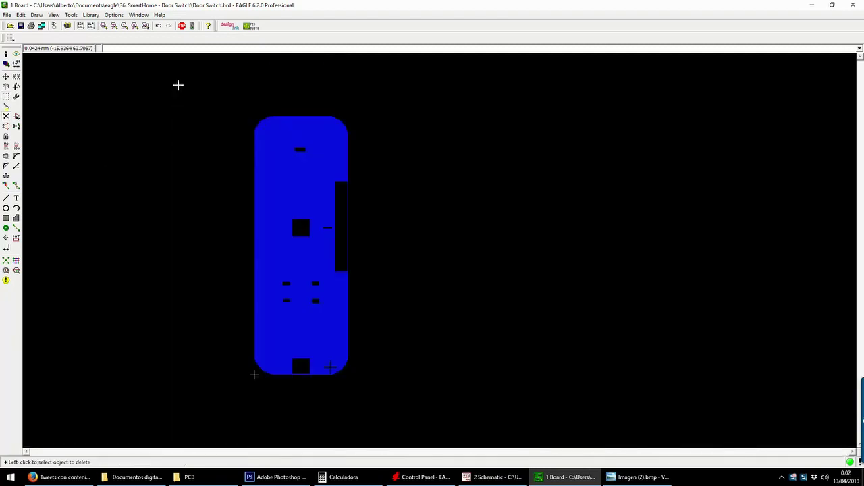
pyautogui.click(16, 96)
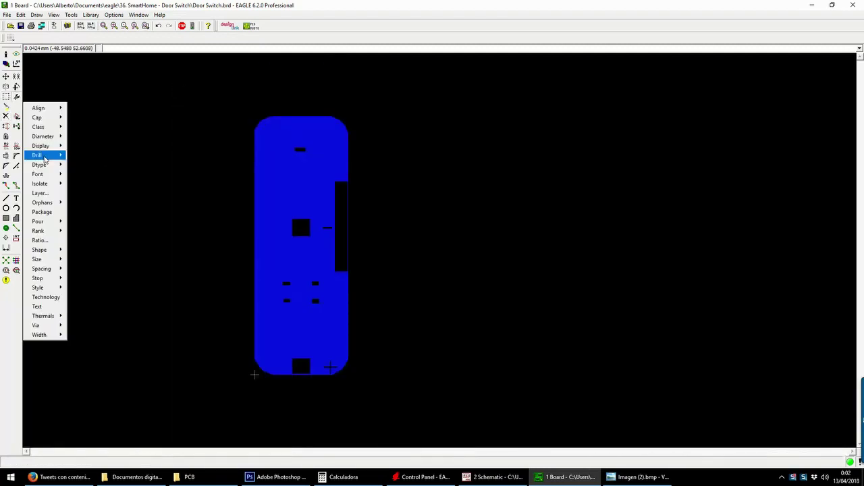
pyautogui.click(40, 193)
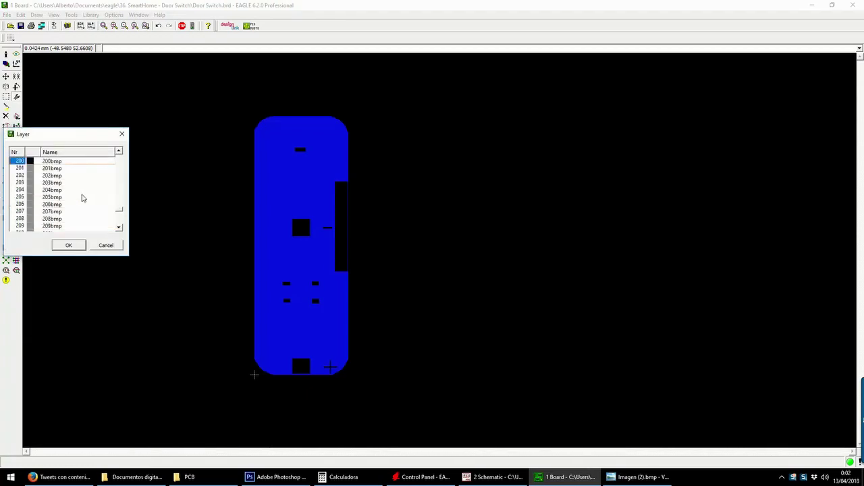
pyautogui.scroll(15, 83, 198)
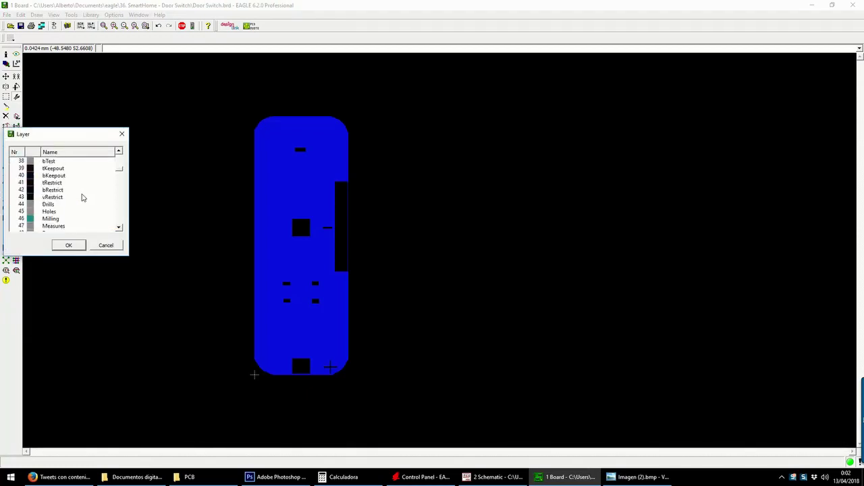
pyautogui.scroll(-1, 81, 196)
pyautogui.click(41, 196)
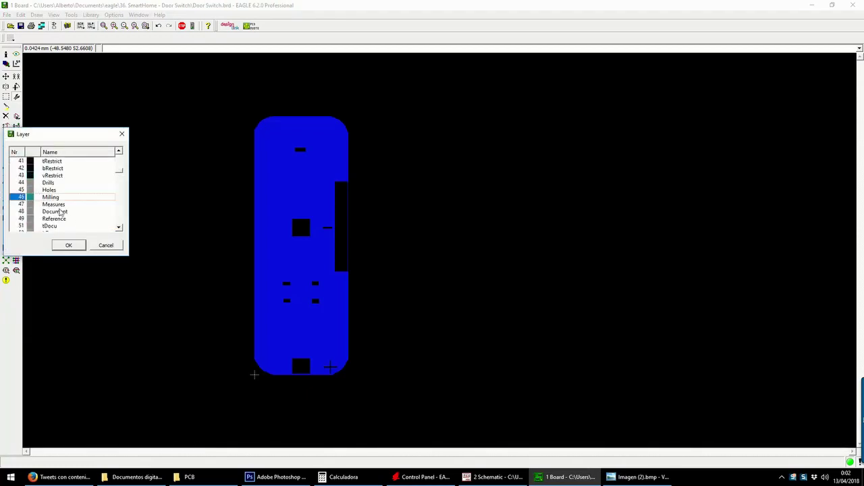
pyautogui.click(68, 245)
pyautogui.rightClick(264, 169)
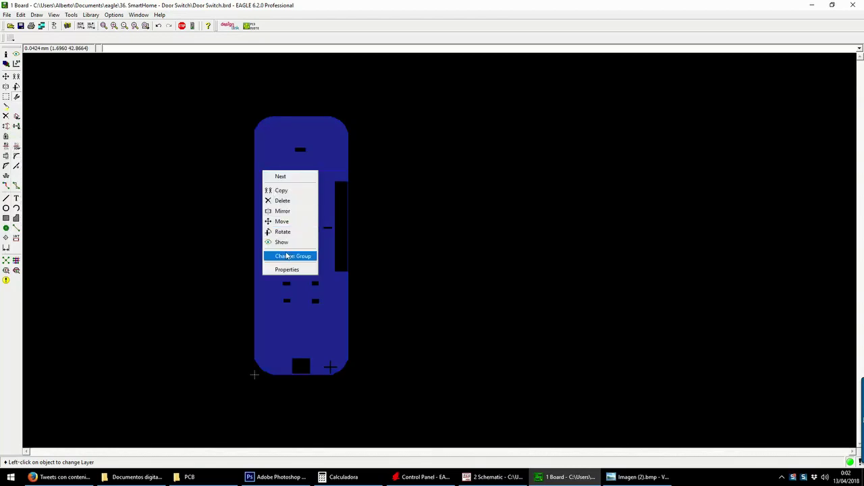
pyautogui.click(289, 255)
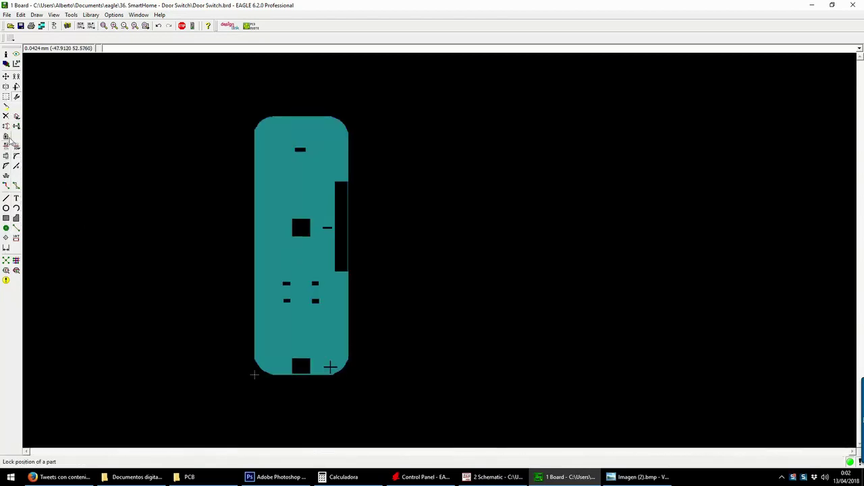
# - Prepare the Wire tool for the board outline with a 5 mil grid size and a wire width of 8 mil
pyautogui.click(6, 199)
pyautogui.click(10, 38)
pyautogui.click(97, 51)
pyautogui.click(85, 71)
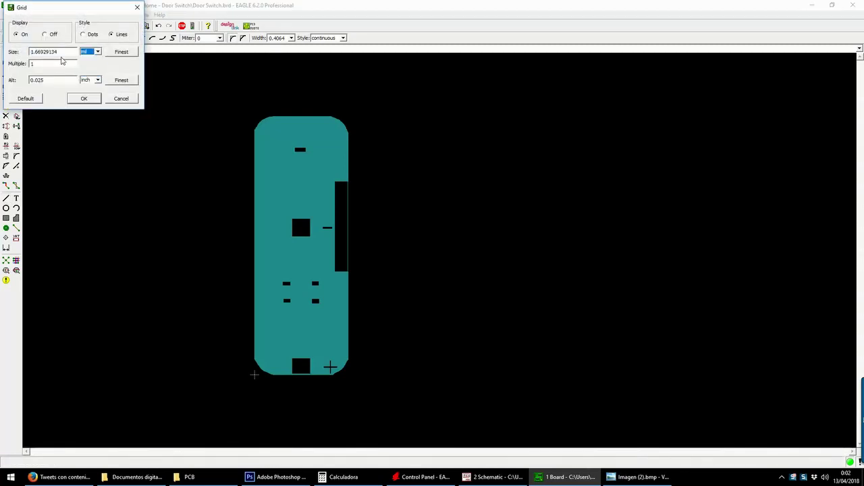
pyautogui.doubleClick(60, 52)
pyautogui.write('5')
pyautogui.press('Return')
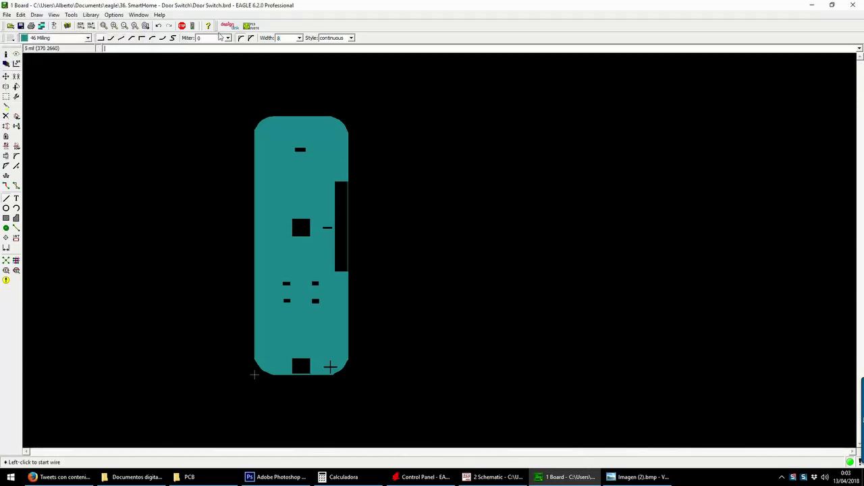
# - Set the wire's drawing layer to 90 Modules
pyautogui.click(49, 38)
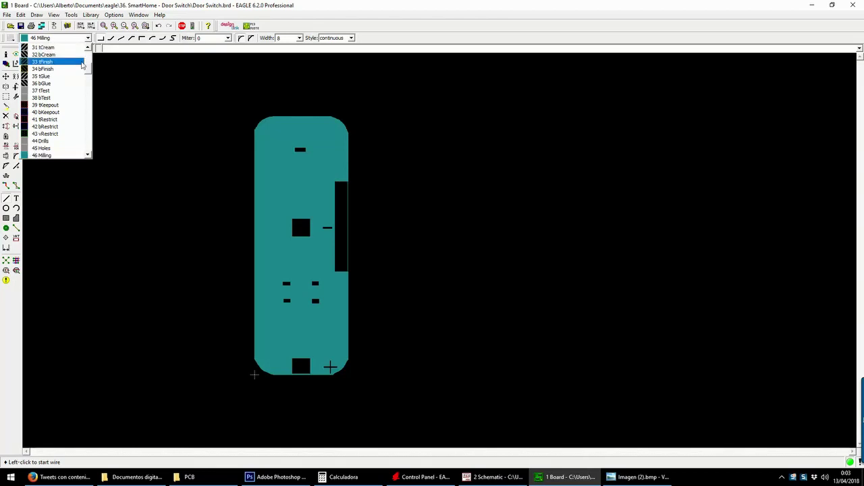
pyautogui.scroll(5, 75, 62)
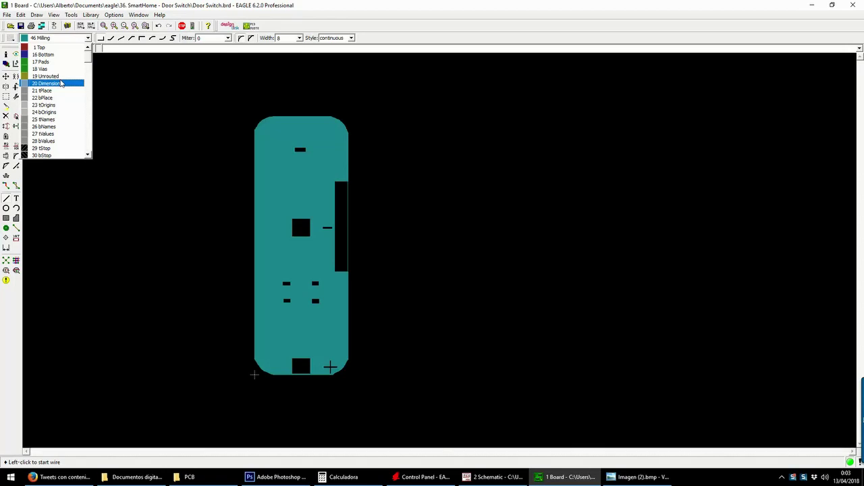
pyautogui.moveTo(89, 59); pyautogui.dragTo(91, 82)
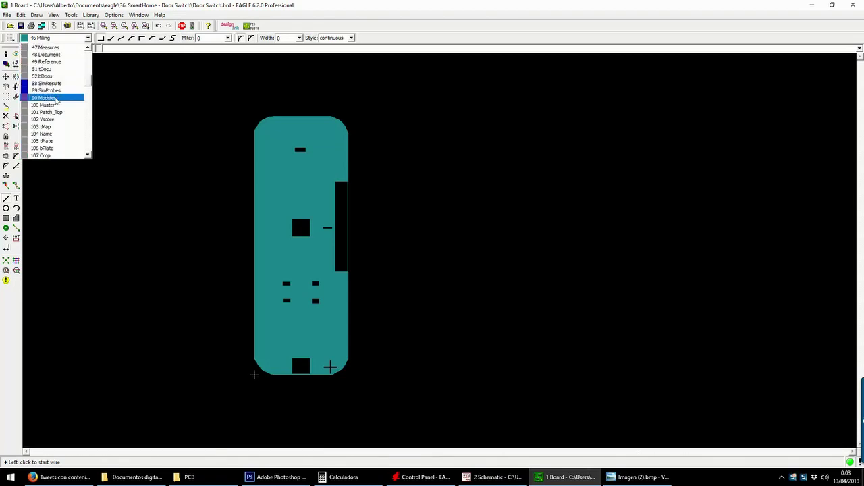
pyautogui.click(57, 98)
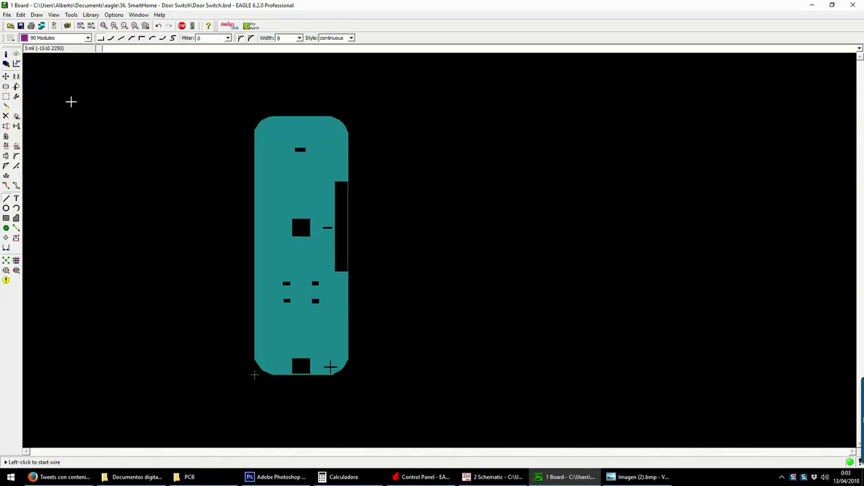
# - Start a wire where the template's right edge meets the lower-right curve, and turn on display of the 90 Modules layer
pyautogui.scroll(6, 338, 368)
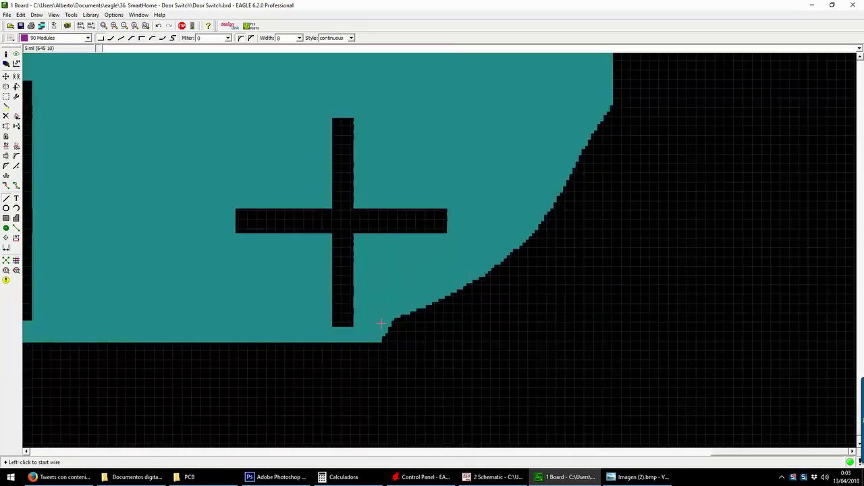
pyautogui.scroll(-2, 303, 379)
pyautogui.scroll(4, 427, 267)
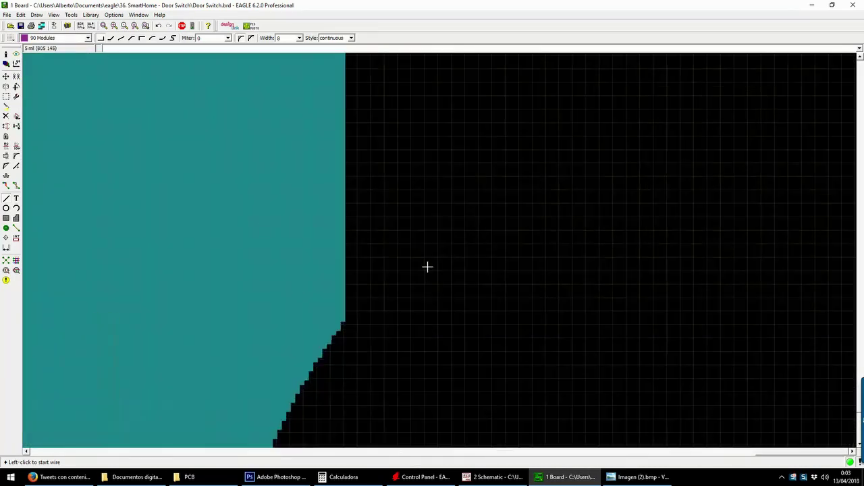
pyautogui.click(340, 316)
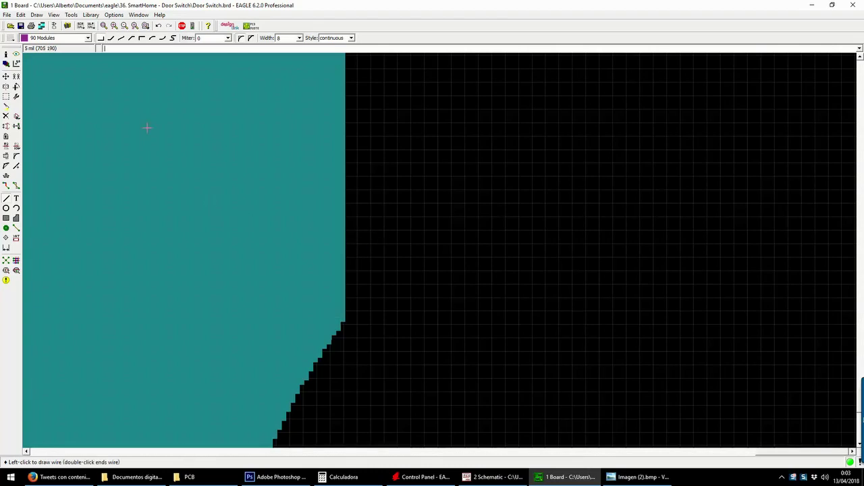
pyautogui.click(10, 38)
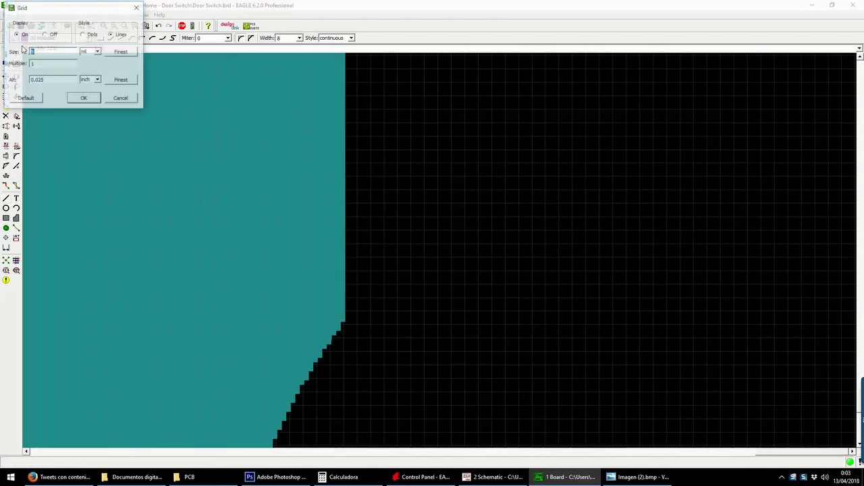
pyautogui.click(109, 100)
pyautogui.click(6, 106)
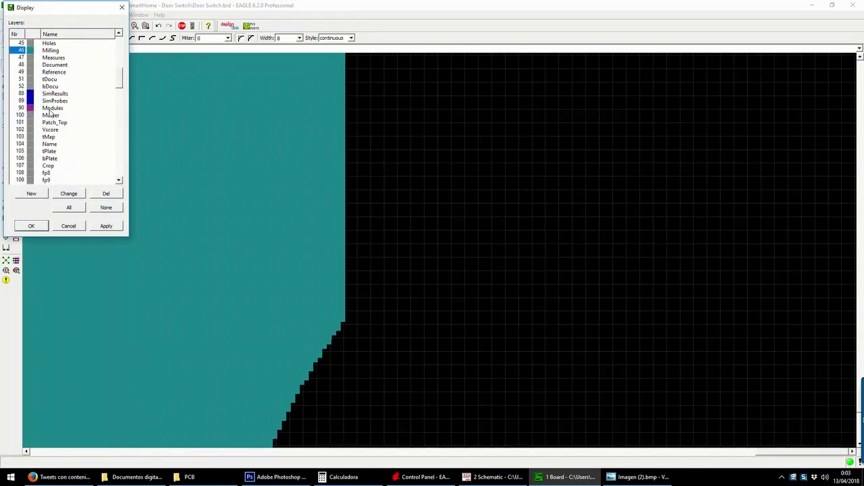
pyautogui.click(46, 227)
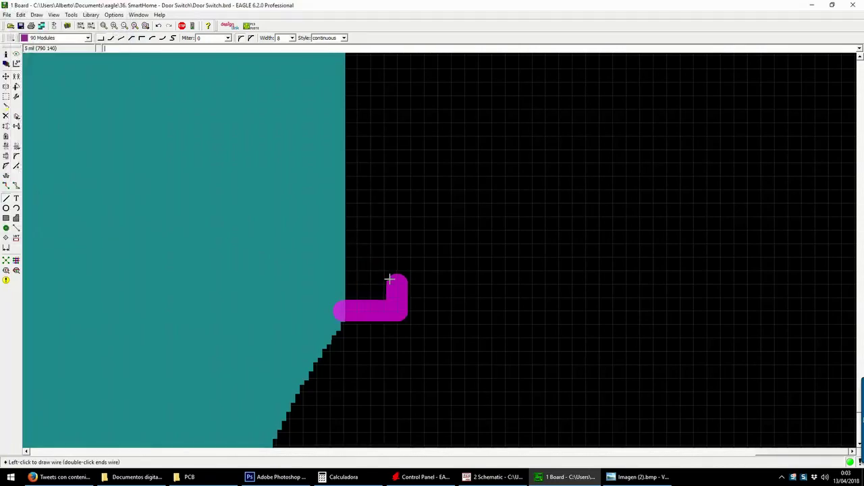
# - Restart the wire at the lower-right curve and draw it straight up the template's right edge to the upper-right curve
pyautogui.press('Escape')
pyautogui.click(343, 315)
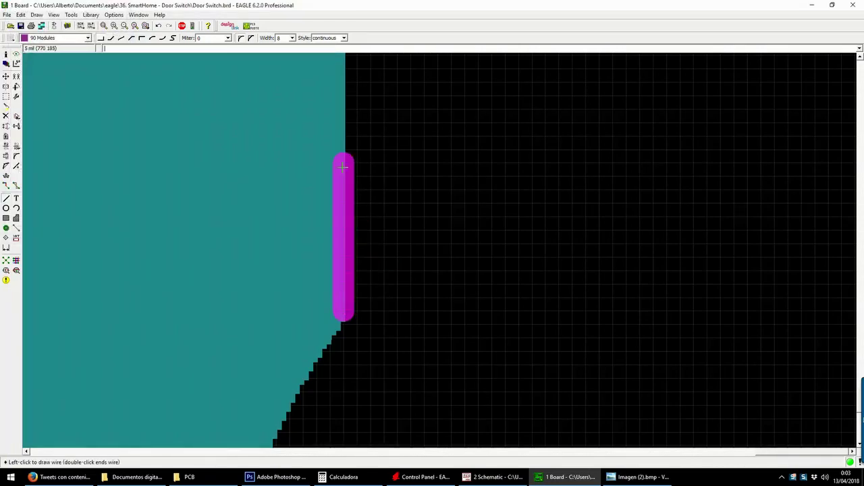
pyautogui.scroll(-4, 358, 337)
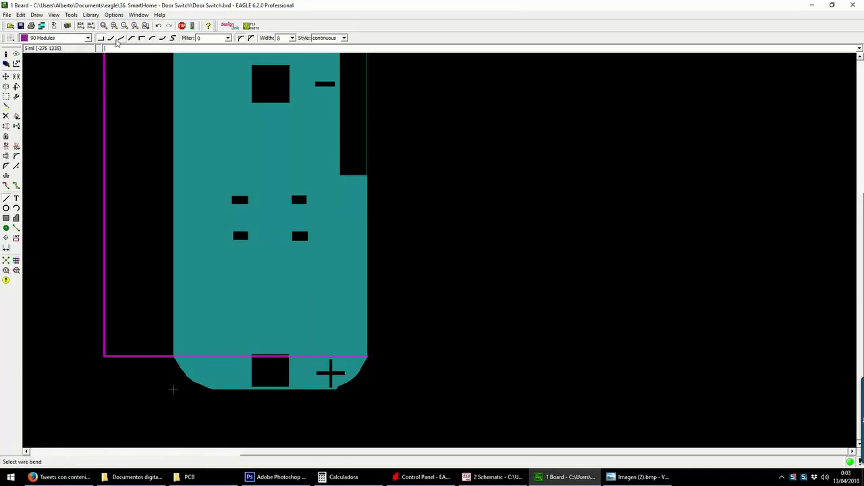
pyautogui.scroll(-4, 403, 194)
pyautogui.scroll(9, 311, 352)
pyautogui.scroll(3, 309, 352)
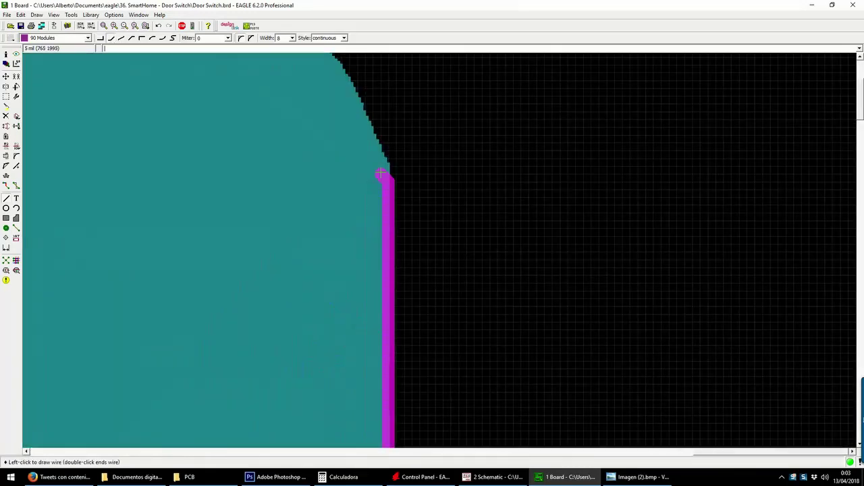
pyautogui.click(386, 164)
# - Try to trace the upper-right corner with an angled wire to the top edge, and undo that wire
pyautogui.scroll(-2, 452, 264)
pyautogui.scroll(-2, 509, 349)
pyautogui.scroll(4, 418, 202)
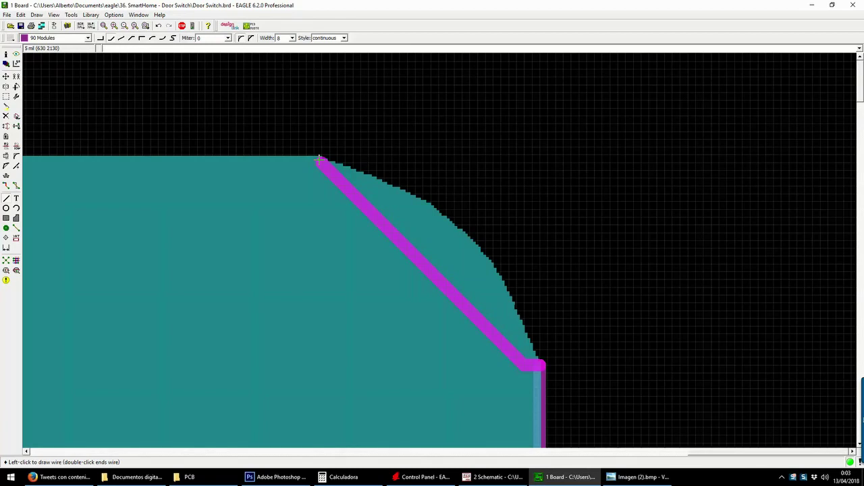
pyautogui.click(320, 160)
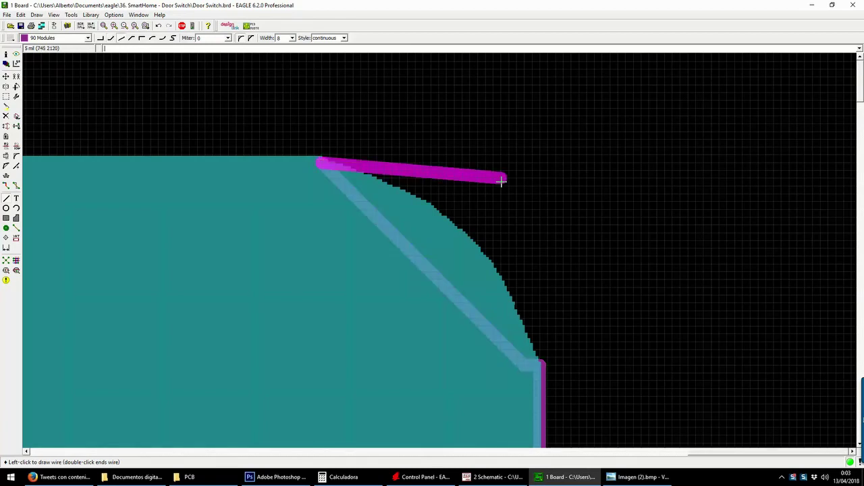
pyautogui.press('Escape')
pyautogui.hotkey('ctrl', 'z')
# - Draw a curved wire around the upper-right corner, from the right edge to the top edge at about (630, 2130) mil
pyautogui.click(541, 365)
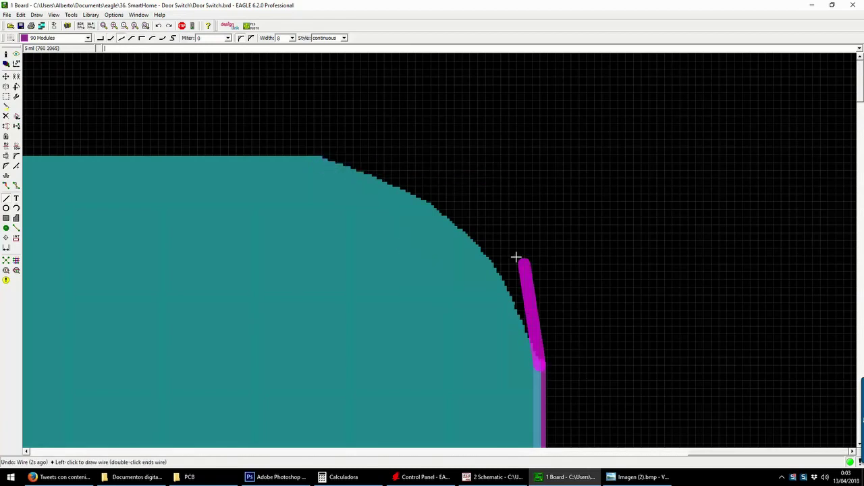
pyautogui.rightClick(320, 160)
pyautogui.rightClick(320, 160)
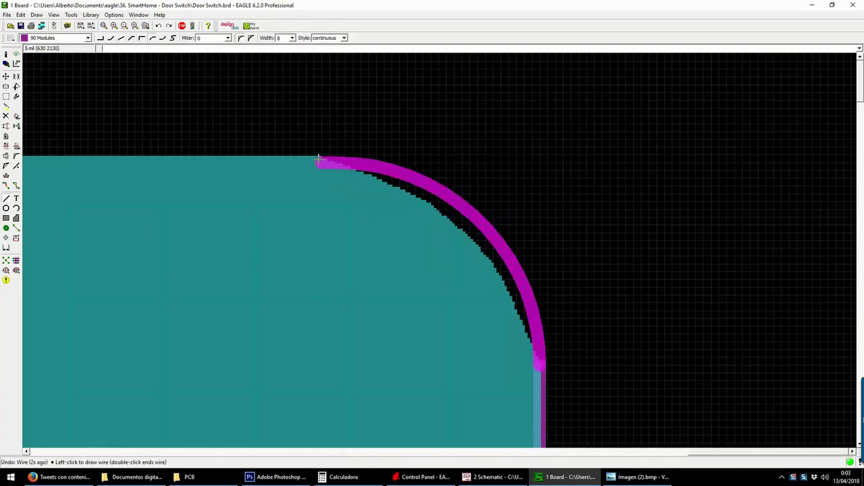
pyautogui.click(319, 160)
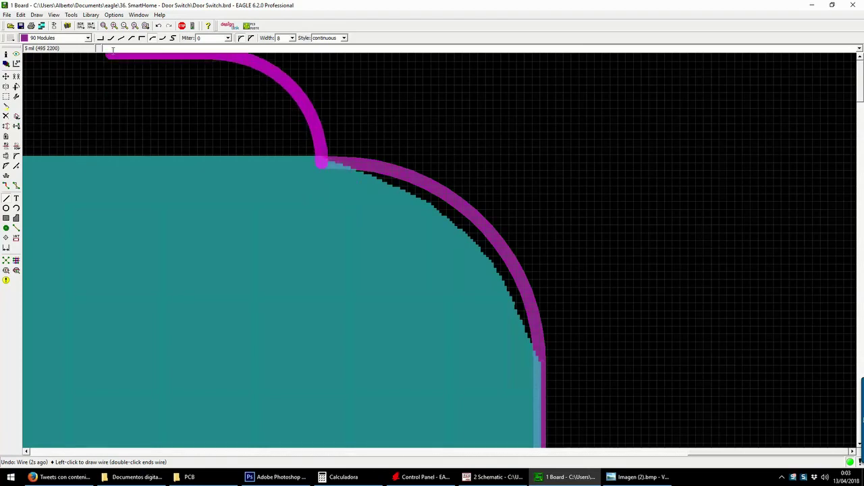
# - Draw a straight wire along the template's top edge to the start of the upper-left curve
pyautogui.scroll(-1, 666, 277)
pyautogui.rightClick(695, 262)
pyautogui.scroll(-1, 357, 260)
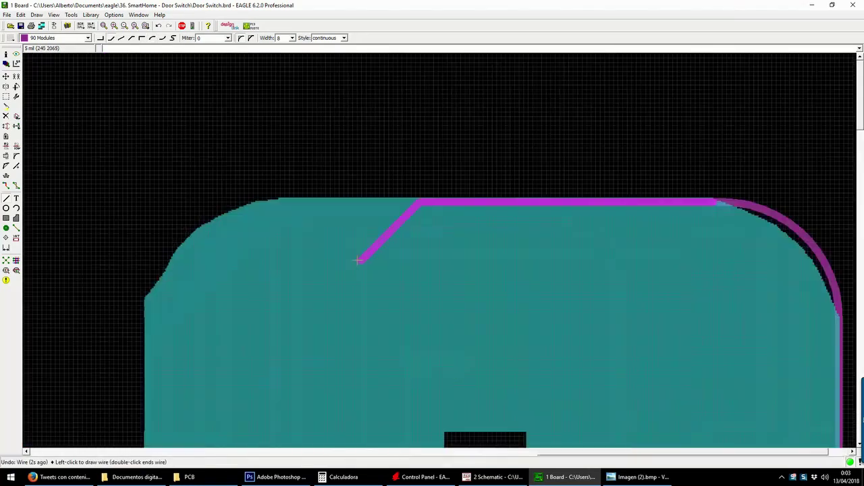
pyautogui.scroll(2, 241, 170)
pyautogui.click(219, 159)
# - Draw a curved wire around the template's upper-left corner, from the top edge to the left edge at about y 2020 mil
pyautogui.scroll(-1, 219, 160)
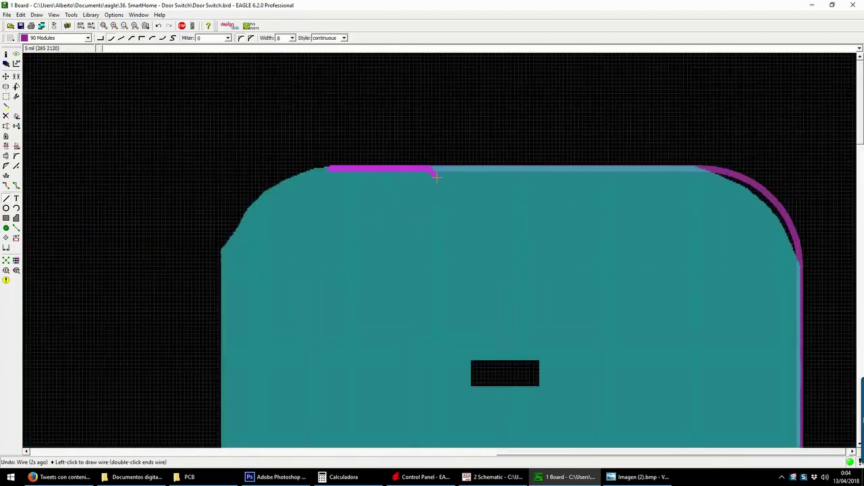
pyautogui.scroll(1, 329, 170)
pyautogui.rightClick(237, 218)
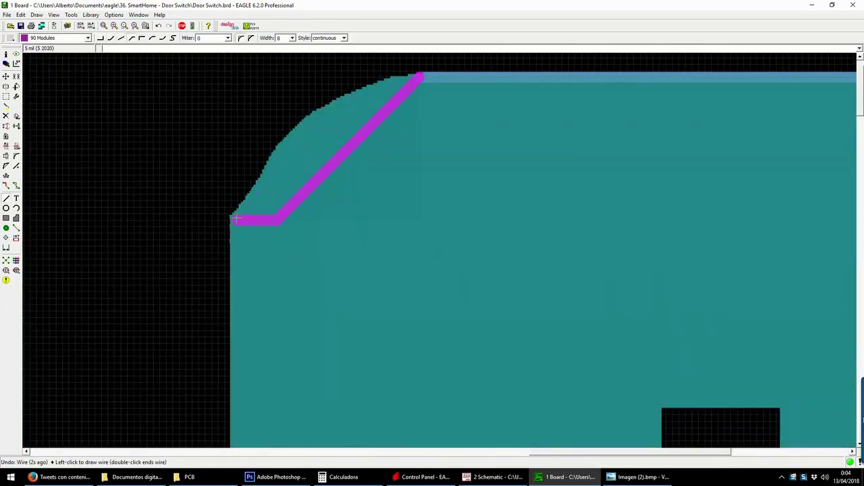
pyautogui.rightClick(237, 218)
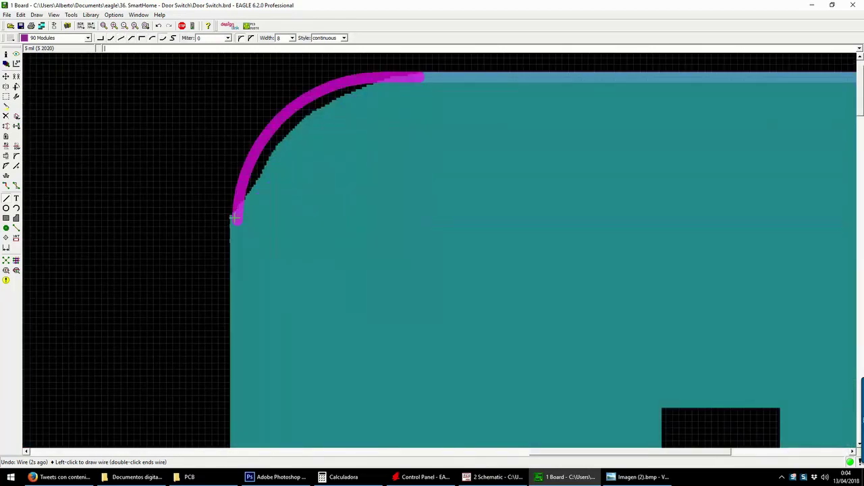
pyautogui.click(232, 218)
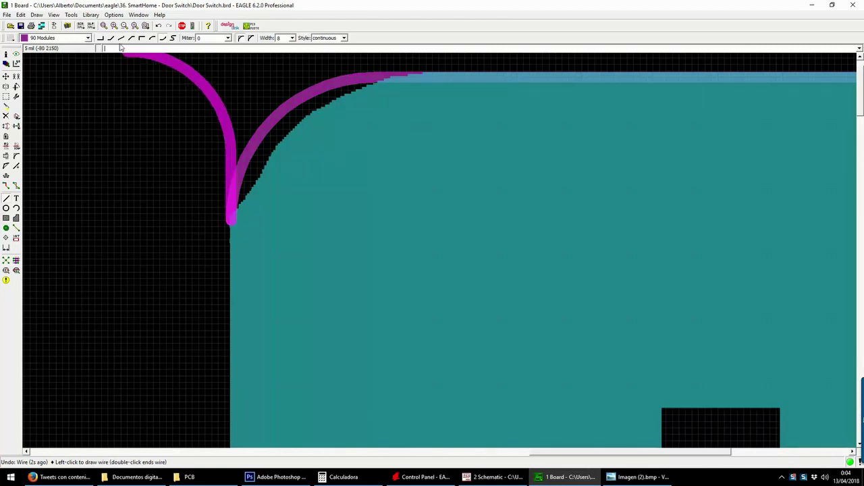
# - Draw a straight wire down the template's left edge to the start of the lower-left curve at (0, 135) mil
pyautogui.scroll(-3, 173, 89)
pyautogui.scroll(-4, 286, 126)
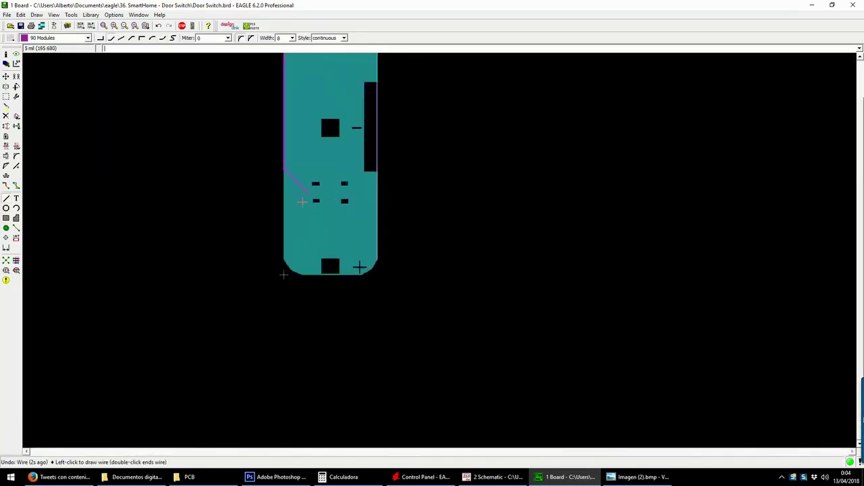
pyautogui.scroll(5, 399, 169)
pyautogui.scroll(2, 331, 223)
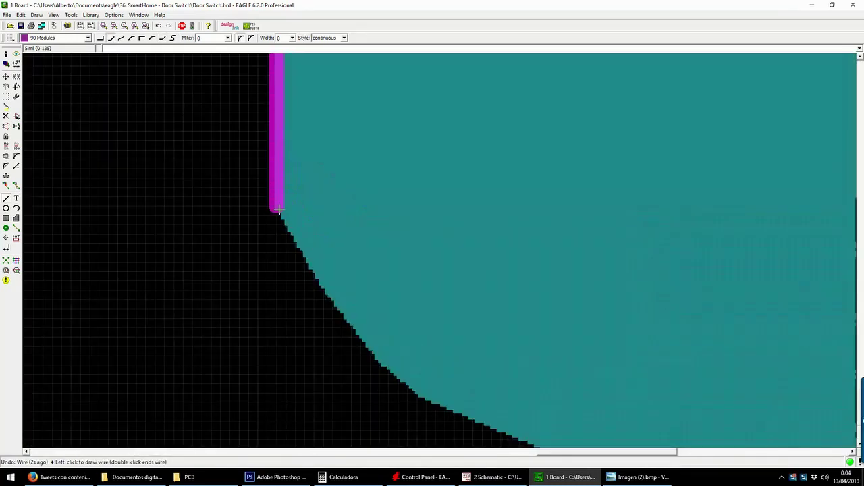
pyautogui.click(278, 210)
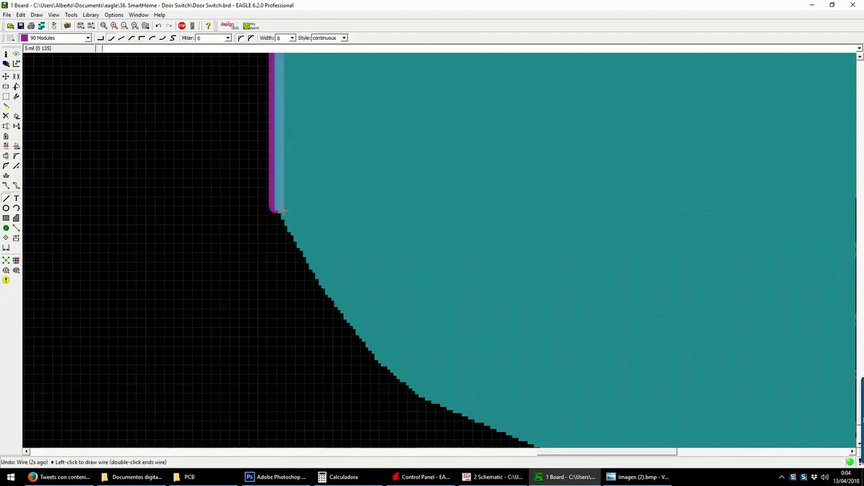
# - Draw a curved wire around the lower-left corner, from the left edge to the bottom edge at about (160, 0) mil
pyautogui.click(162, 39)
pyautogui.scroll(-2, 173, 106)
pyautogui.scroll(2, 309, 193)
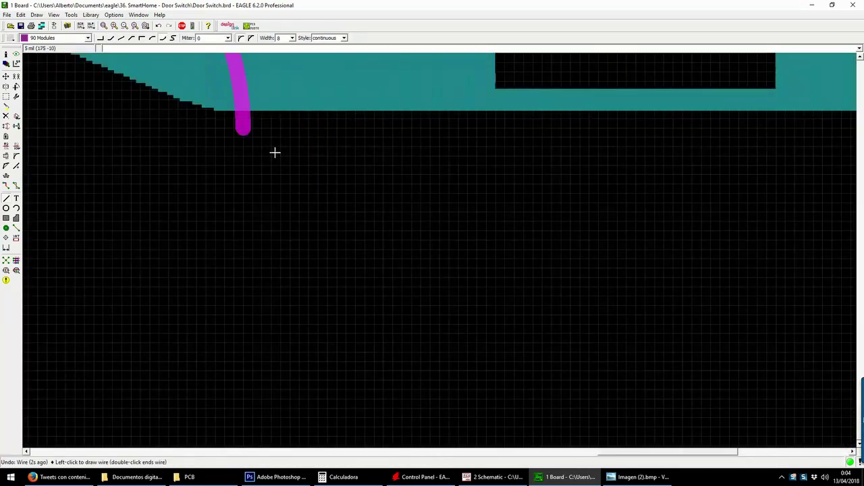
pyautogui.scroll(-3, 275, 152)
pyautogui.scroll(3, 234, 191)
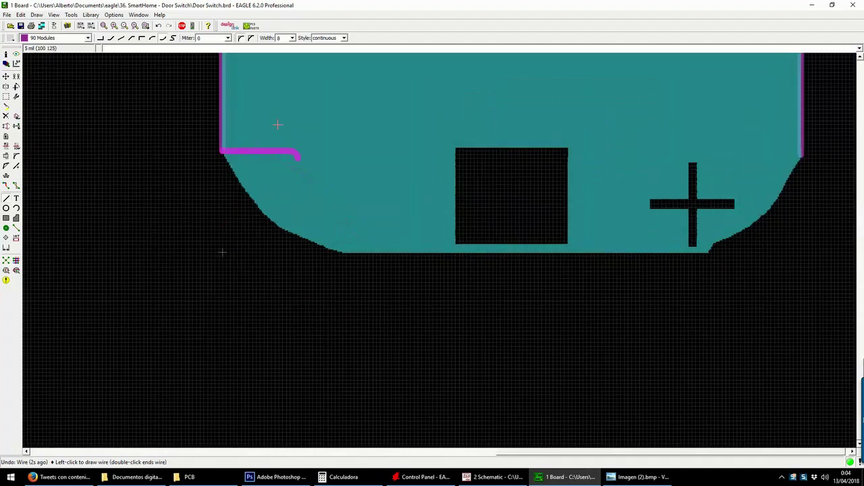
pyautogui.scroll(2, 335, 251)
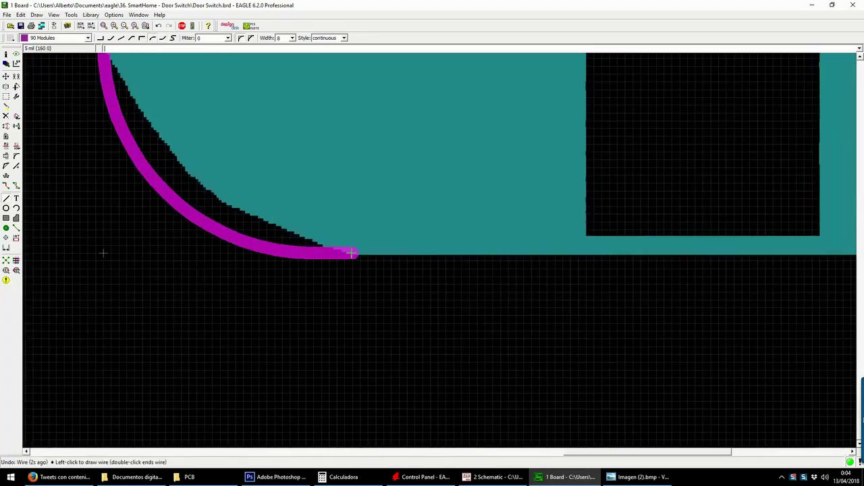
pyautogui.click(354, 253)
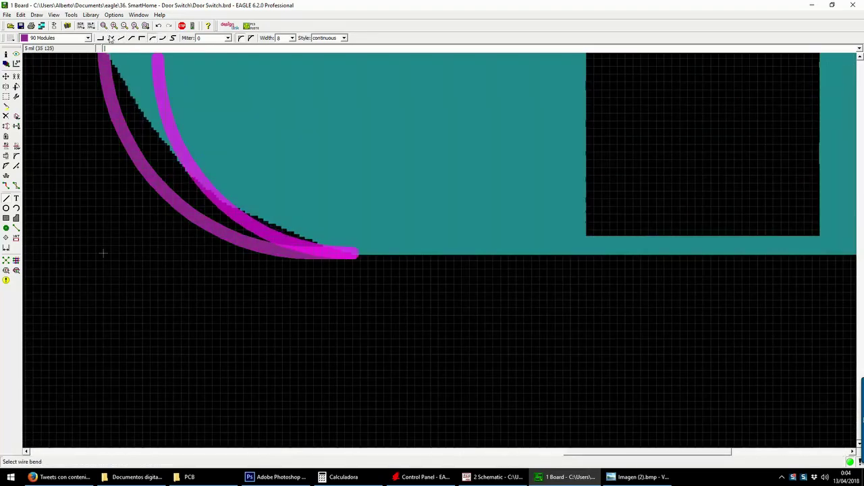
# - Draw a straight wire along the template's bottom edge to the start of the lower-right curve at about (645, 0) mil
pyautogui.scroll(-2, 232, 251)
pyautogui.scroll(2, 414, 251)
pyautogui.scroll(1, 414, 251)
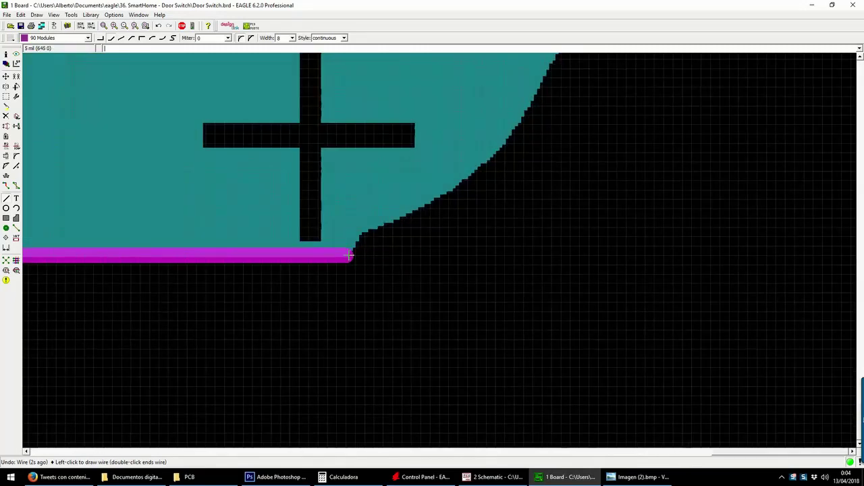
# - Close the outline with a curved wire around the lower-right corner up to the right edge's wire, and end the wire
pyautogui.scroll(-4, 350, 255)
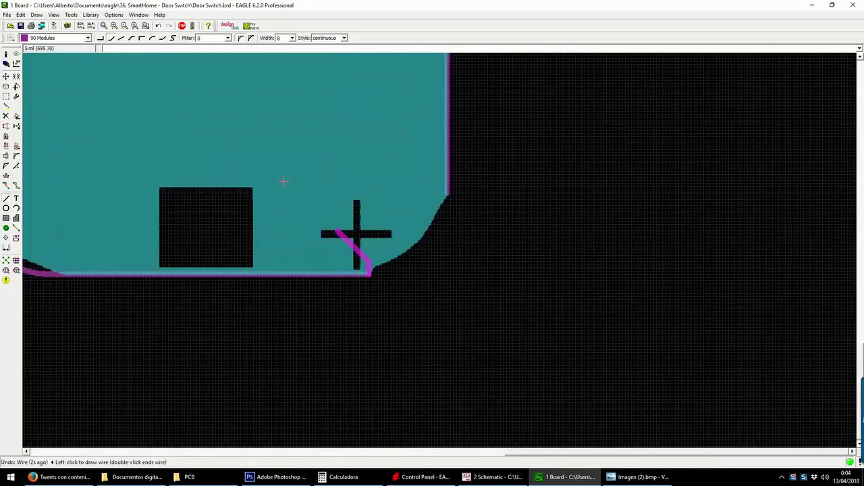
pyautogui.click(153, 38)
pyautogui.scroll(2, 483, 170)
pyautogui.scroll(2, 483, 178)
pyautogui.click(378, 245)
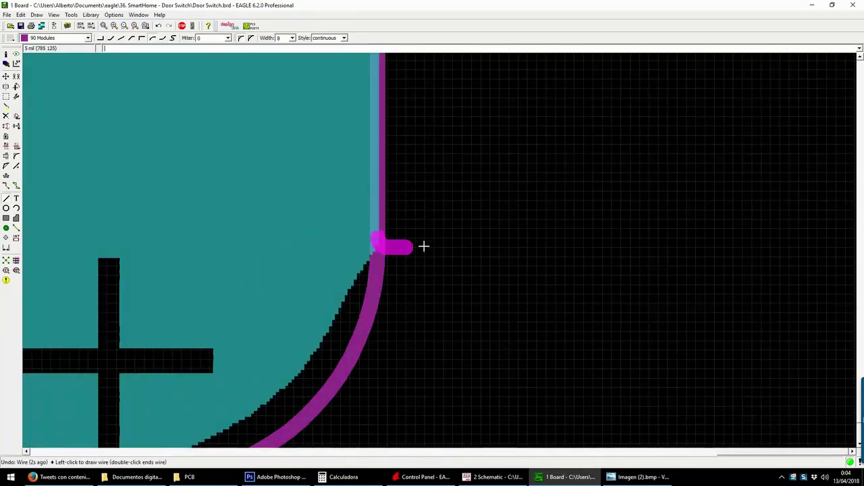
pyautogui.press('Escape')
# - Hide the Unrouted layer so the airwires do not cover the cutout on the template's right side
pyautogui.click(6, 77)
pyautogui.scroll(-3, 405, 250)
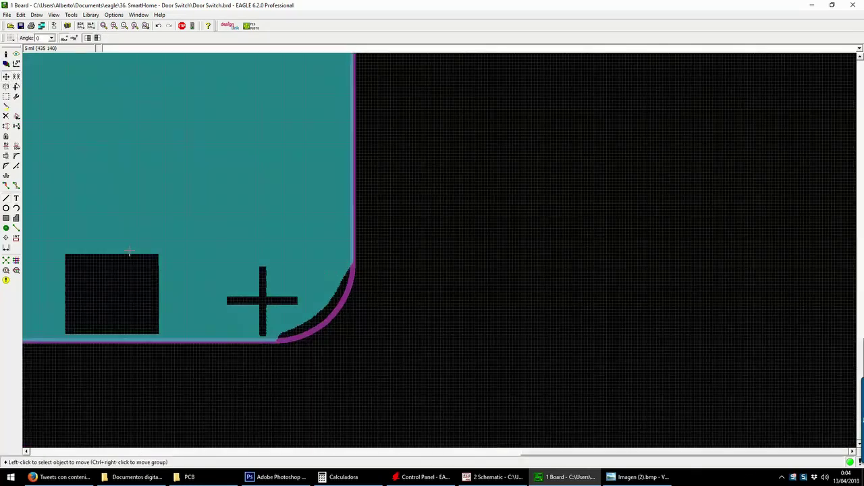
pyautogui.click(6, 184)
pyautogui.scroll(-3, 452, 203)
pyautogui.scroll(4, 456, 121)
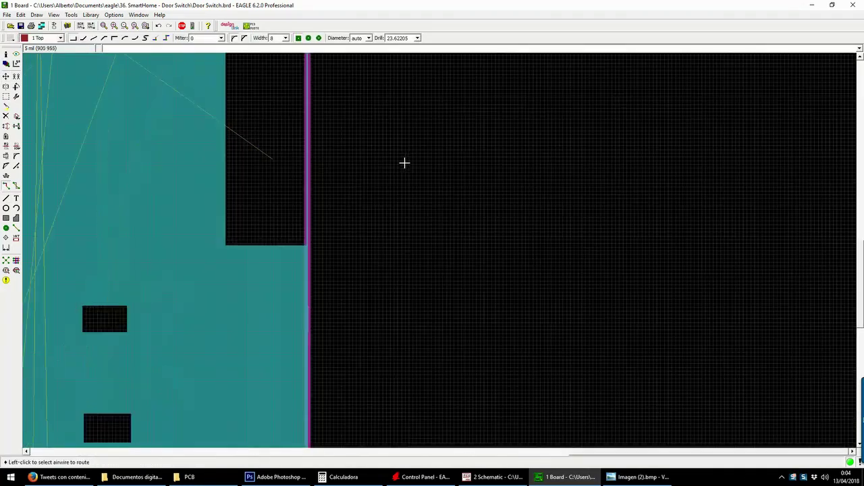
pyautogui.scroll(2, 297, 233)
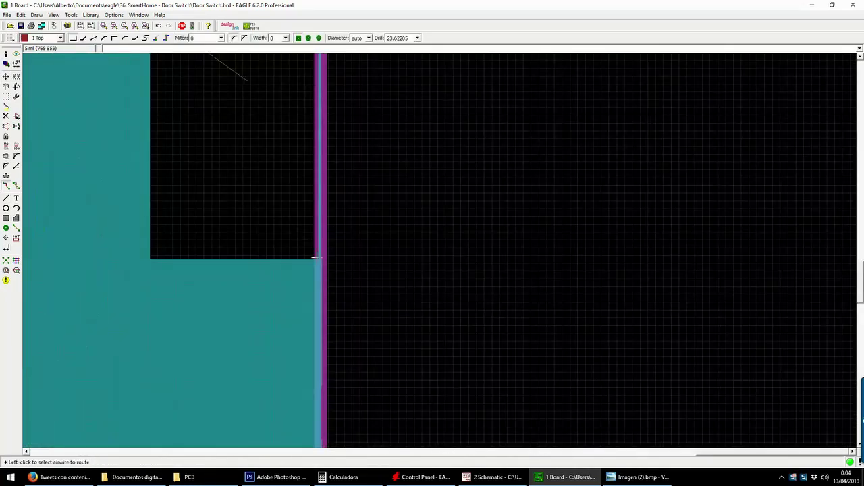
pyautogui.click(16, 54)
pyautogui.click(22, 71)
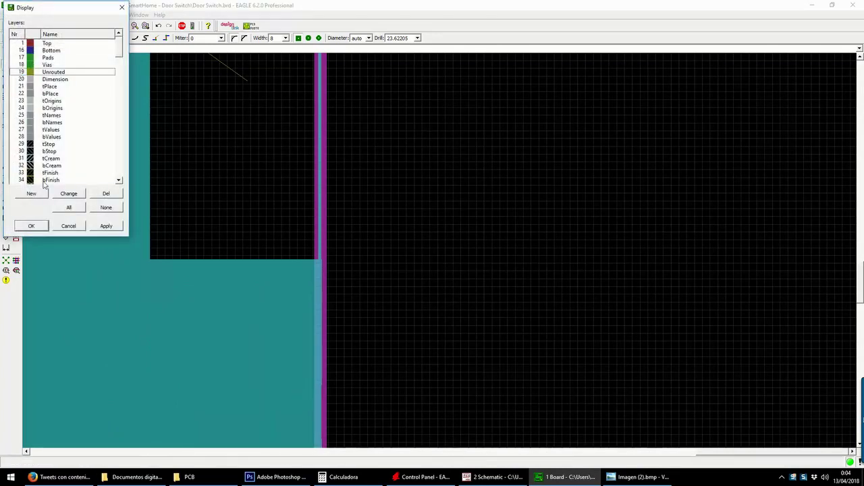
pyautogui.click(31, 225)
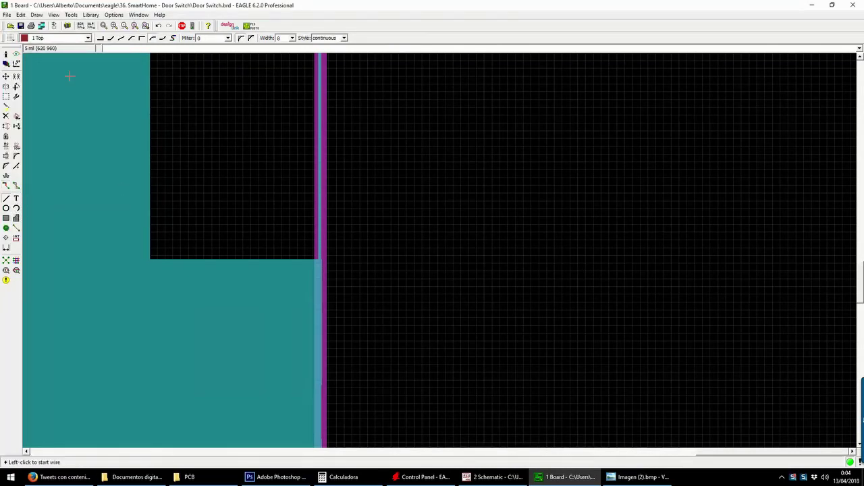
# - Set the layer for new wires to 90 Modules and recheck the layer display settings
pyautogui.click(6, 64)
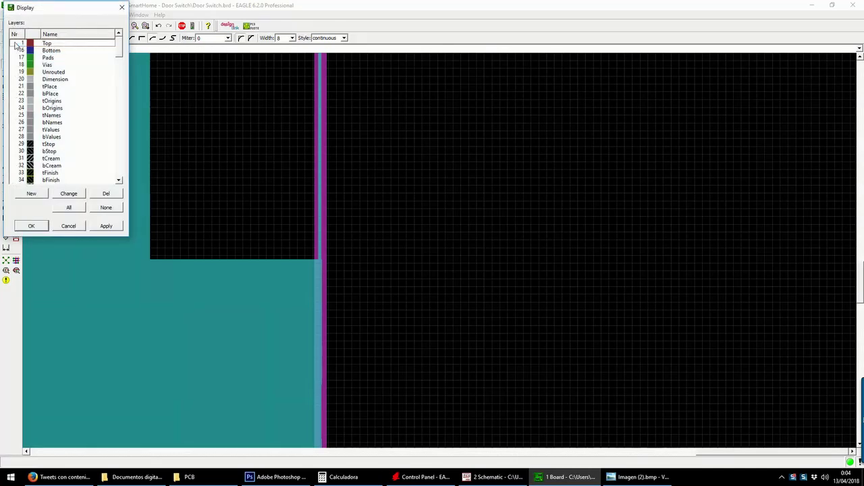
pyautogui.click(31, 225)
pyautogui.scroll(2, 406, 268)
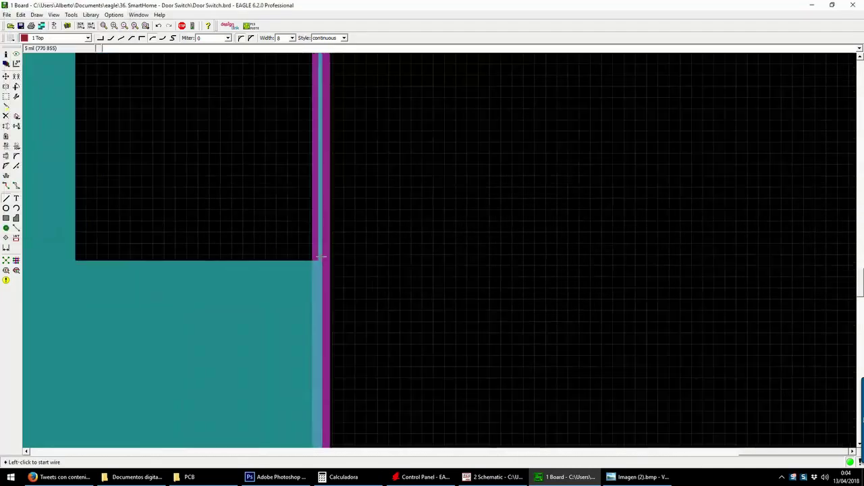
pyautogui.click(41, 38)
pyautogui.scroll(-13, 53, 129)
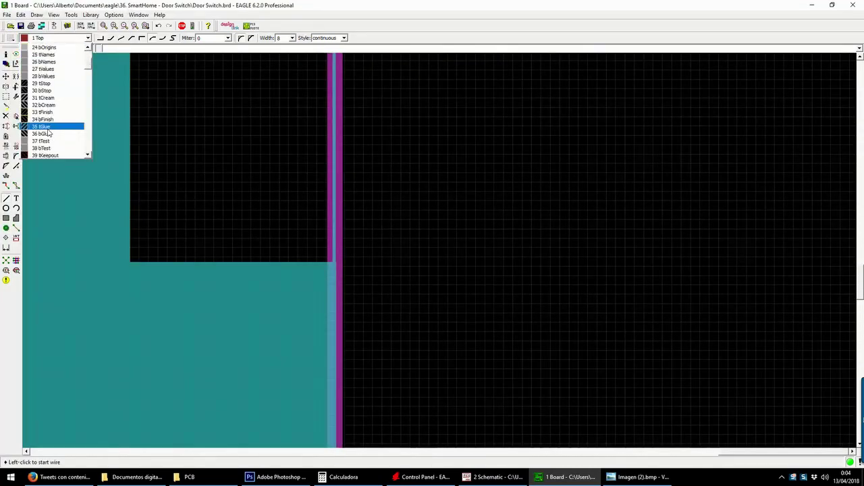
pyautogui.click(51, 134)
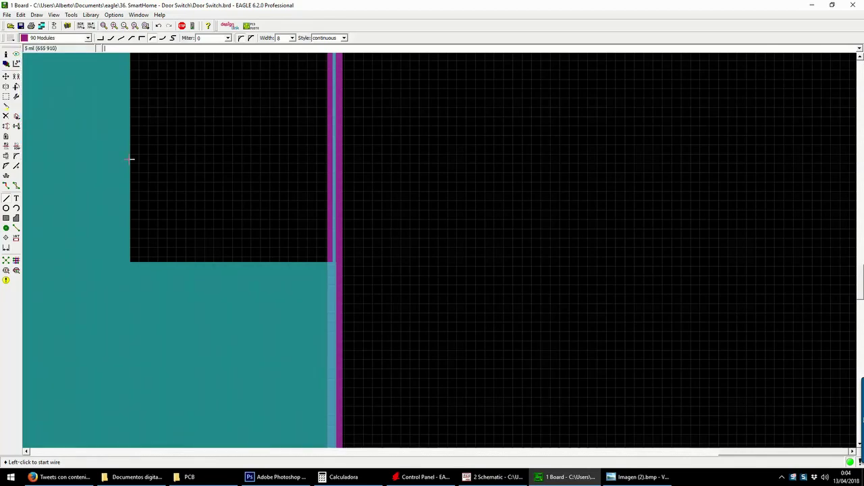
pyautogui.click(6, 63)
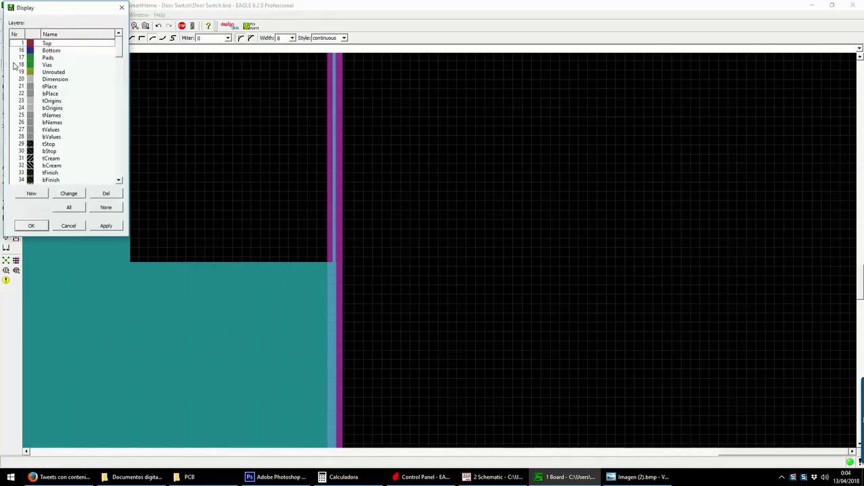
pyautogui.click(31, 225)
# - Try to trace the right-side cutout's lower edge and inner edge with a wire, and undo that wire
pyautogui.scroll(-4, 363, 268)
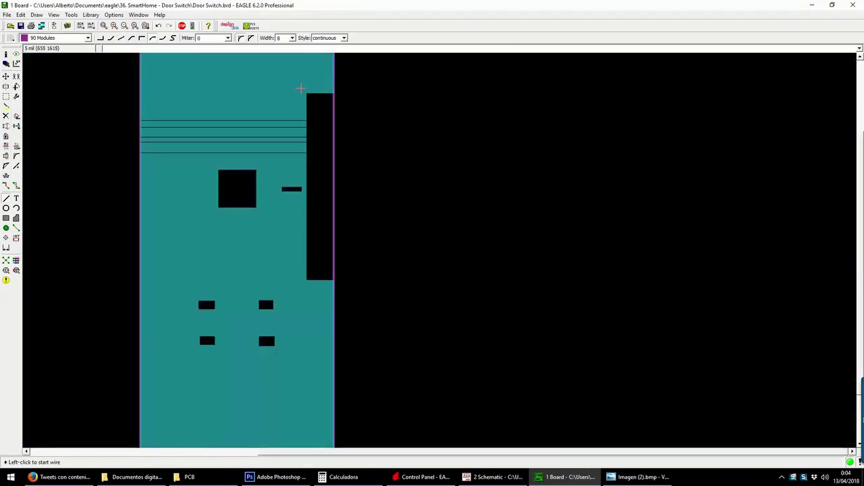
pyautogui.scroll(5, 325, 271)
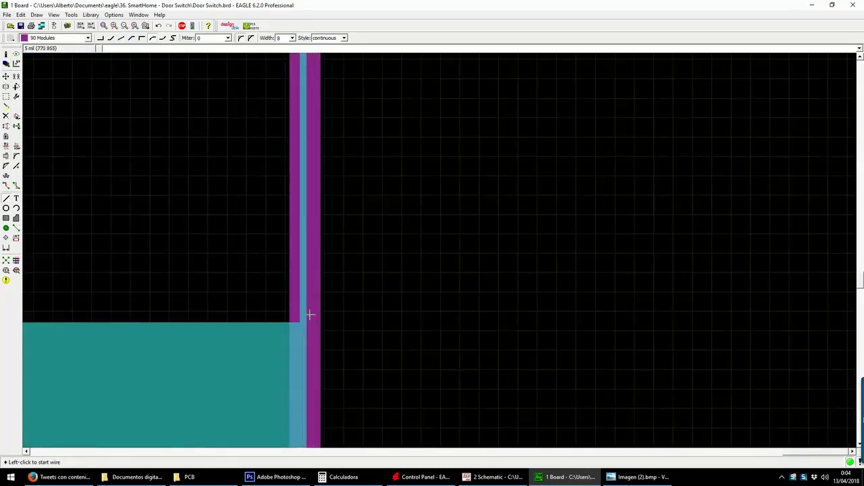
pyautogui.click(305, 317)
pyautogui.scroll(-2, 135, 310)
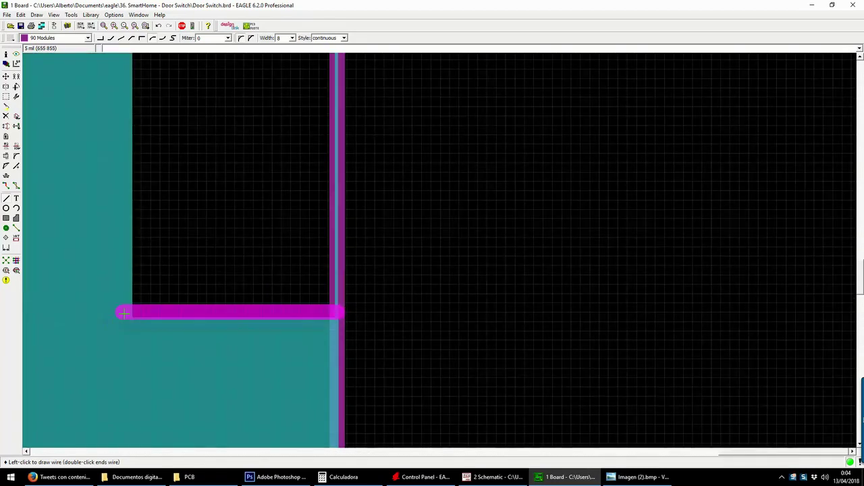
pyautogui.scroll(-4, 133, 312)
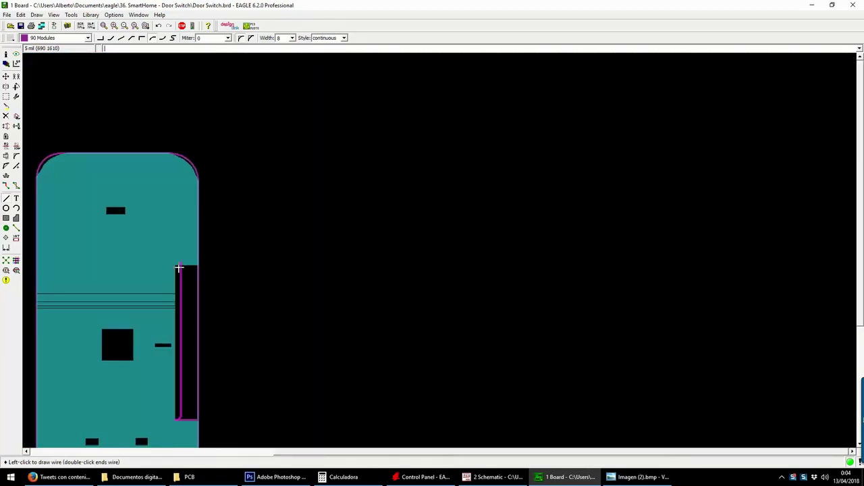
pyautogui.press('Escape')
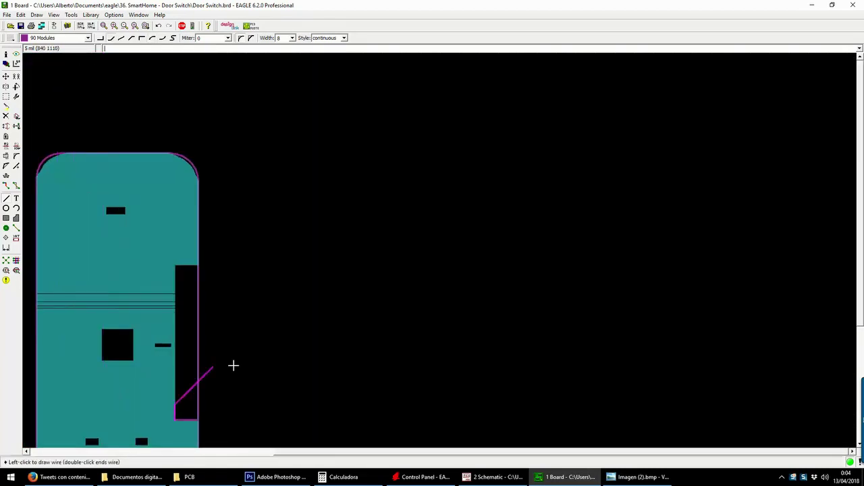
# - Trace the right-side cutout with straight wires from (770, 855) mil around its inner edge to the board's right edge at its upper end
pyautogui.scroll(5, 202, 431)
pyautogui.click(186, 359)
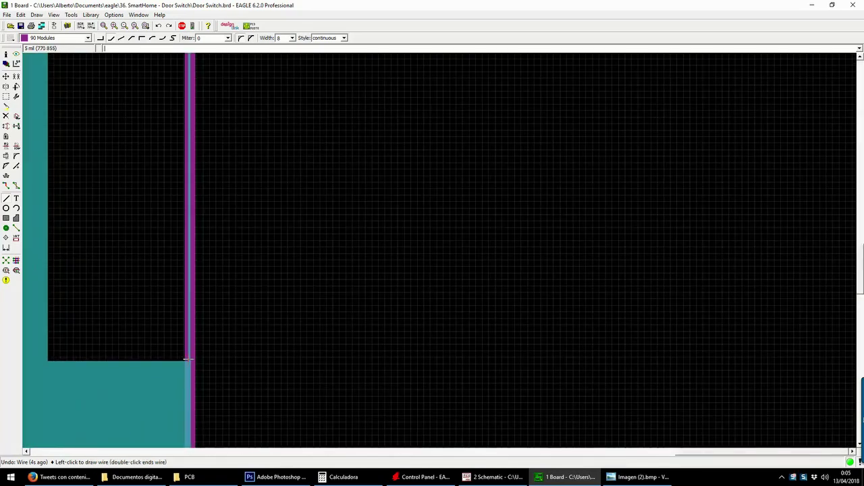
pyautogui.scroll(-3, 207, 126)
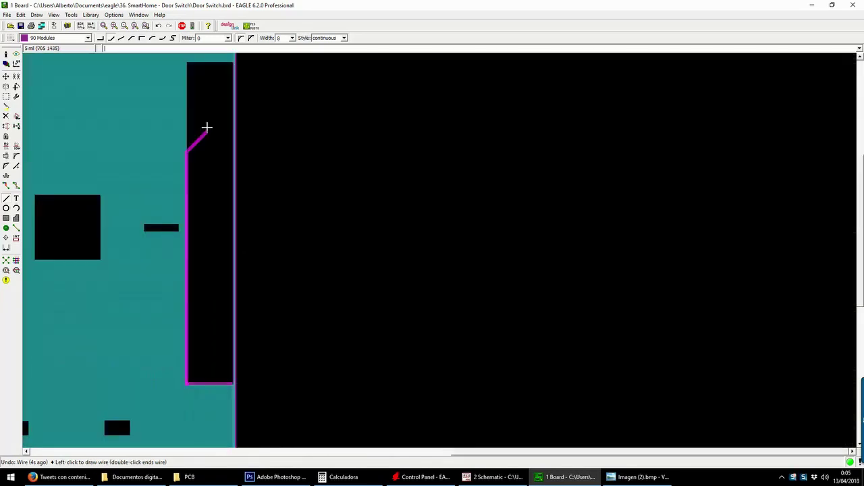
pyautogui.scroll(4, 187, 85)
pyautogui.scroll(3, 197, 164)
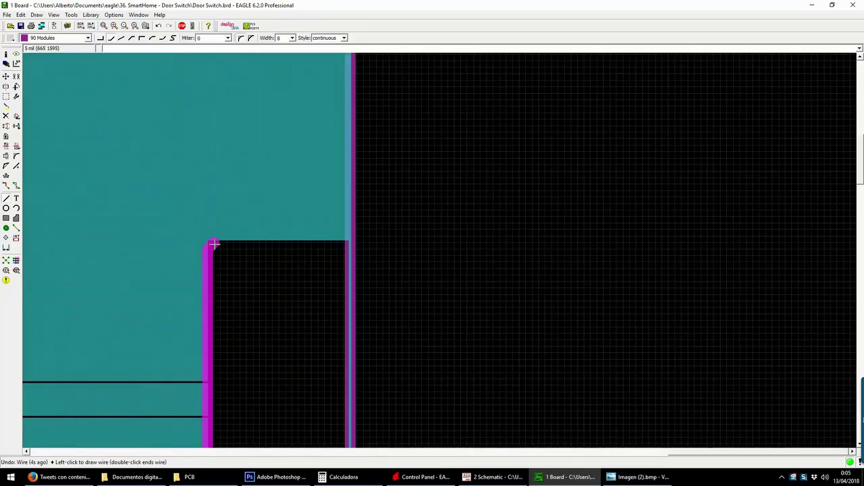
pyautogui.click(207, 237)
pyautogui.click(352, 234)
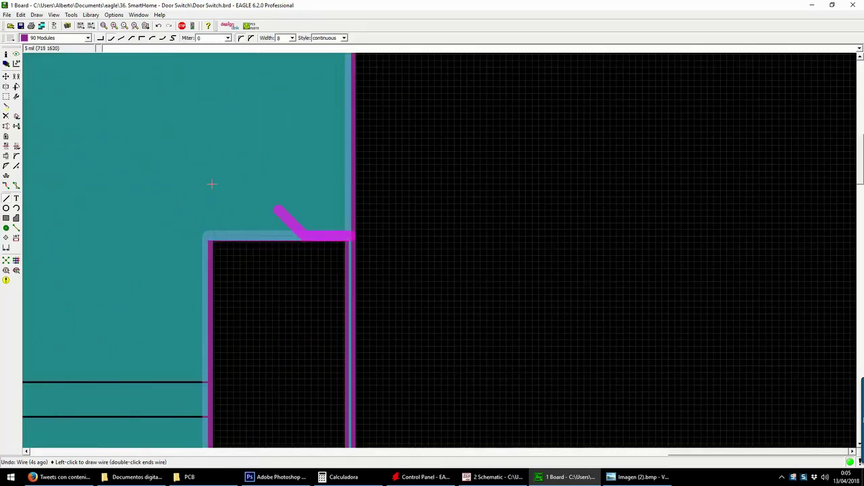
# - Delete the right-edge wire segment that spans the cutout's opening
pyautogui.press('Delete')
pyautogui.click(341, 357)
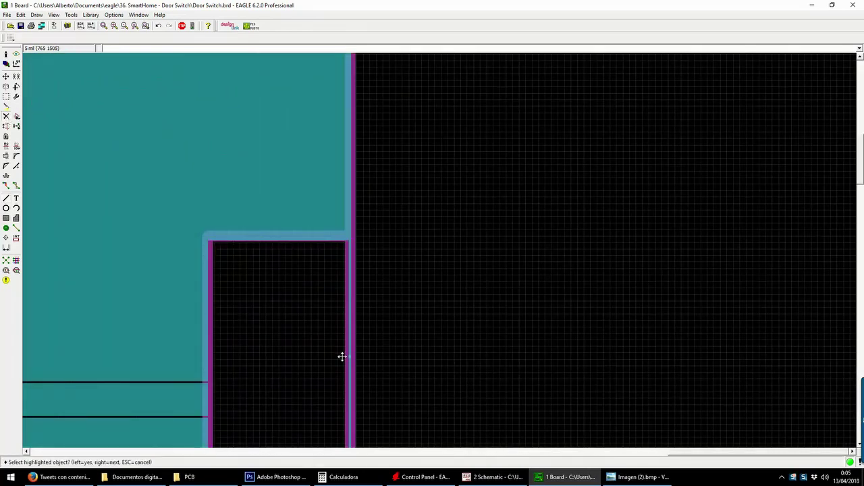
pyautogui.click(345, 356)
pyautogui.click(344, 356)
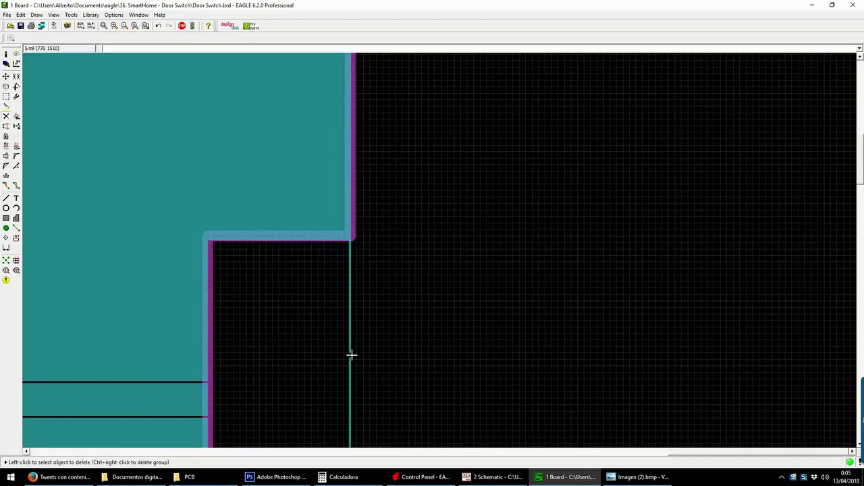
# - Set up the Wire command on layer 90 Modules with a width of 4 mil near the group of four small openings
pyautogui.scroll(-2, 441, 184)
pyautogui.scroll(-2, 441, 184)
pyautogui.scroll(1, 379, 118)
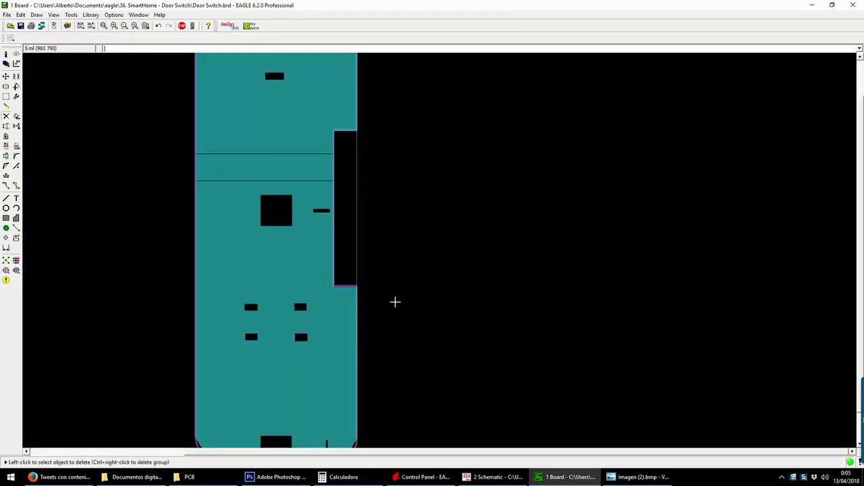
pyautogui.scroll(-1, 380, 300)
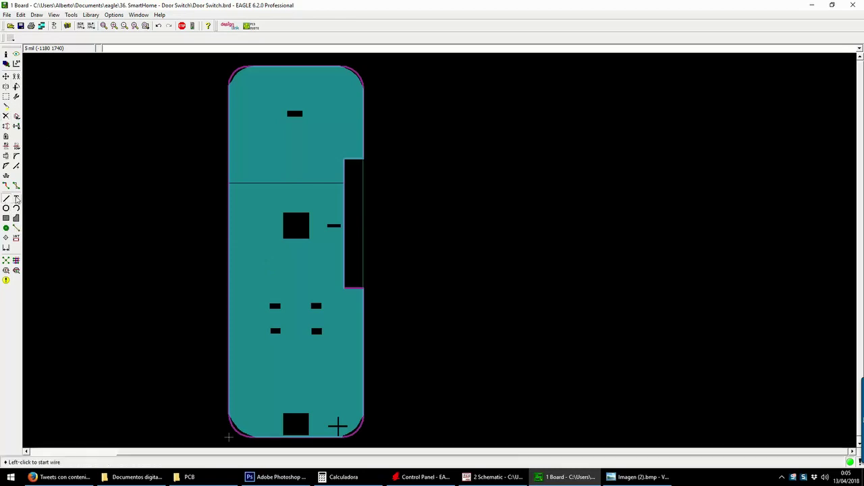
pyautogui.click(6, 198)
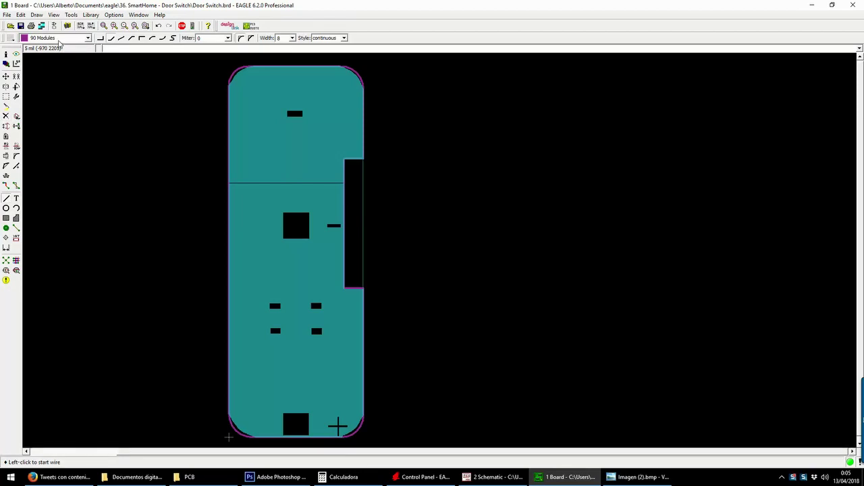
pyautogui.click(59, 41)
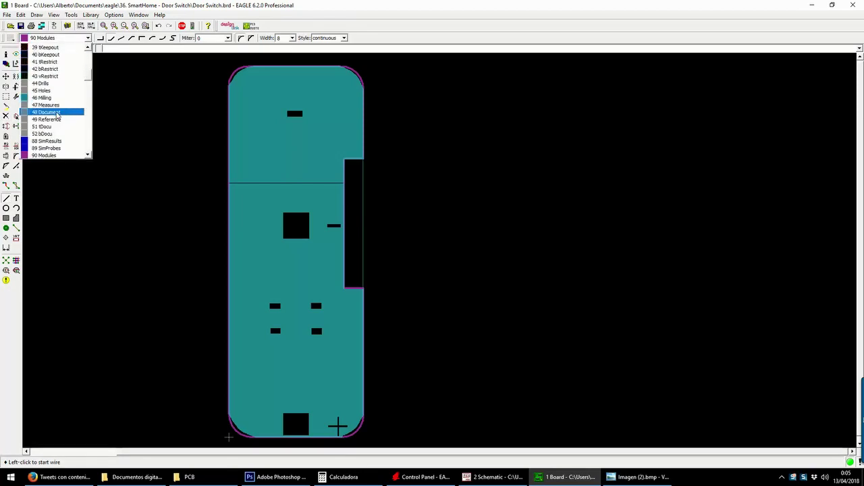
pyautogui.press('Escape')
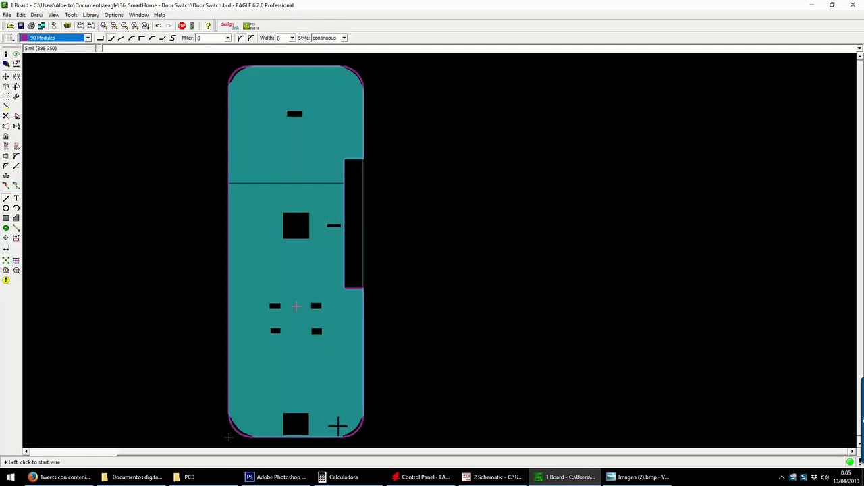
pyautogui.scroll(1, 296, 306)
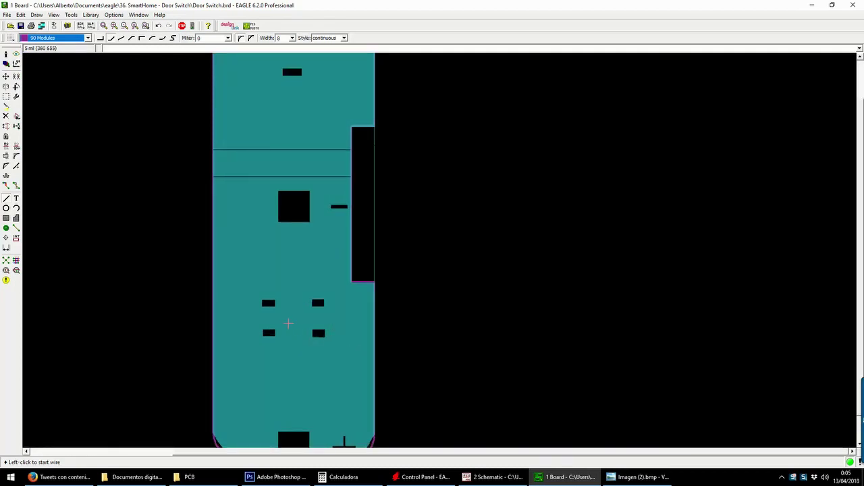
pyautogui.scroll(2, 289, 325)
pyautogui.scroll(3, 138, 264)
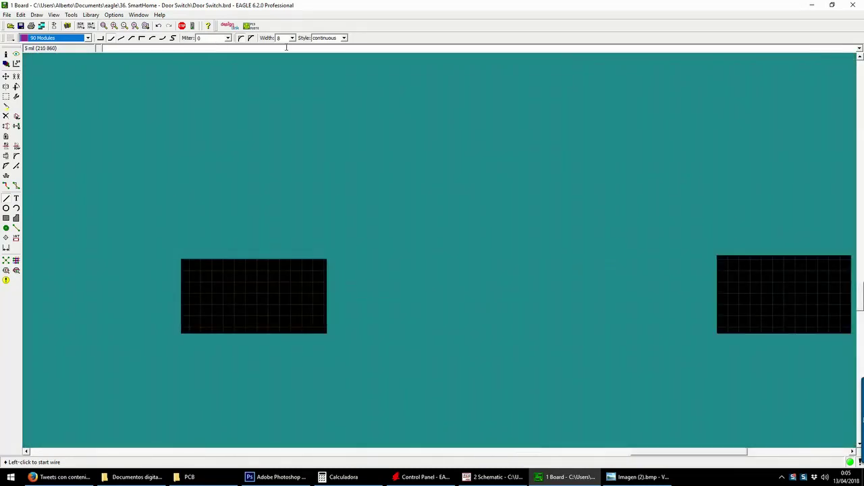
pyautogui.press('Tab')
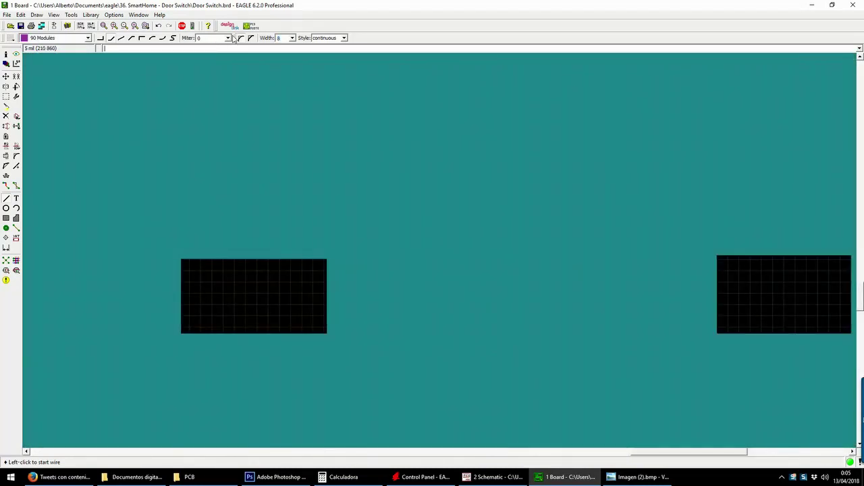
pyautogui.write('4')
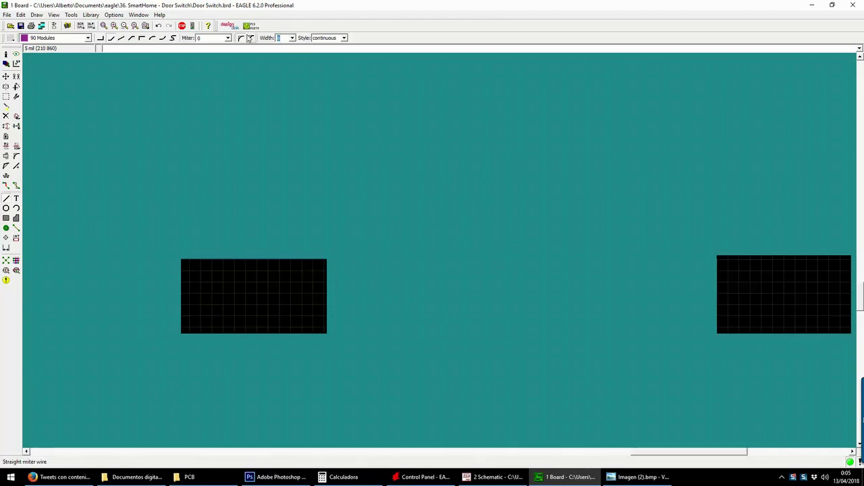
# - Trace a closed rectangle of 4 mil wire around the upper-left opening of the four small ones
pyautogui.click(183, 260)
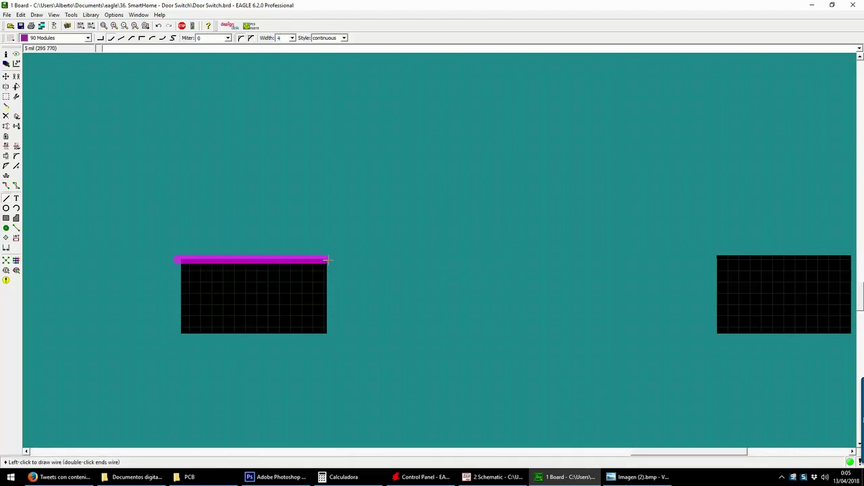
pyautogui.click(335, 259)
pyautogui.click(334, 336)
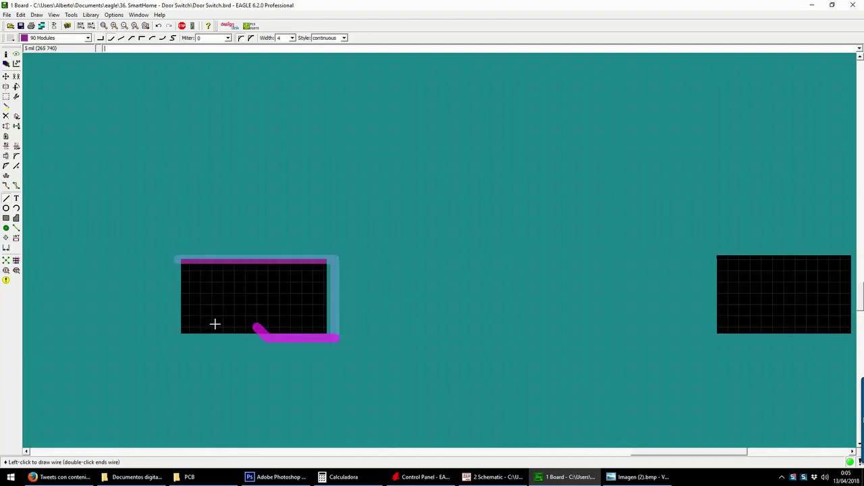
pyautogui.click(177, 338)
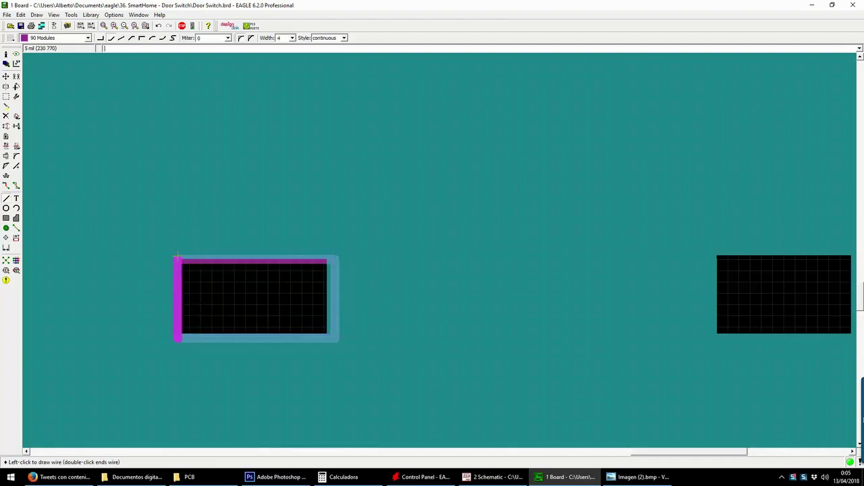
pyautogui.doubleClick(177, 262)
# - Outline the upper-right opening of the group of four with a closed rectangle of wires
pyautogui.scroll(-3, 122, 243)
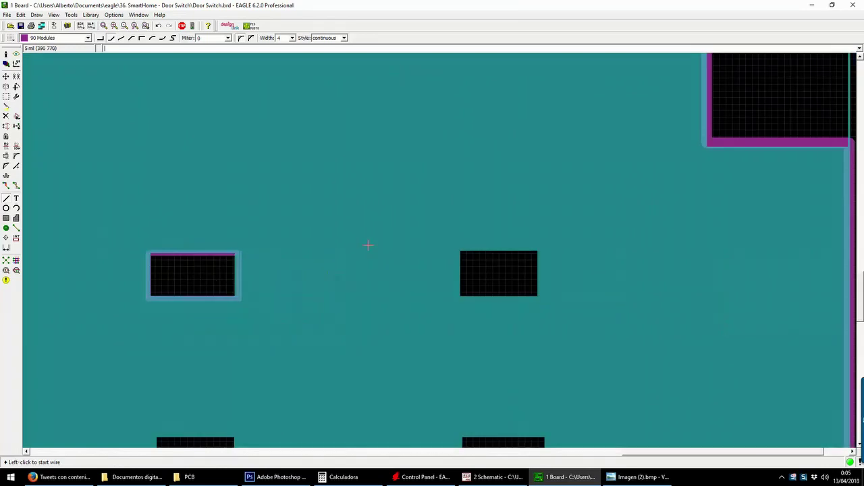
pyautogui.scroll(1, 519, 266)
pyautogui.scroll(3, 546, 280)
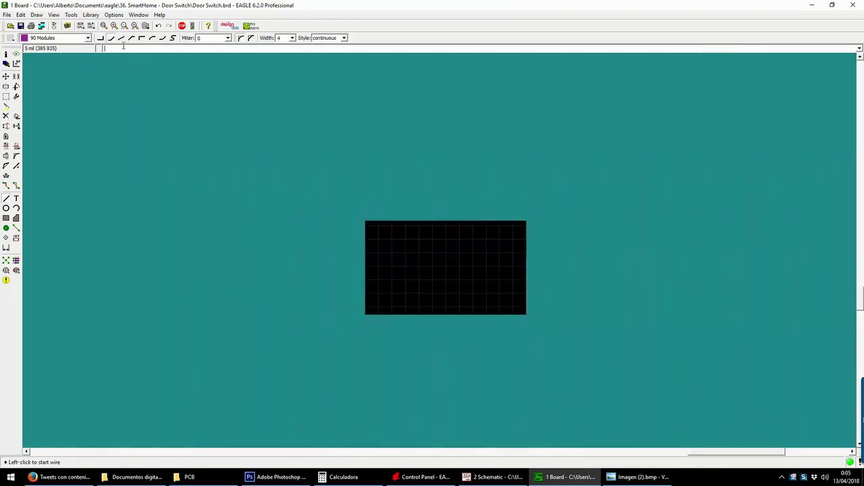
pyautogui.click(361, 218)
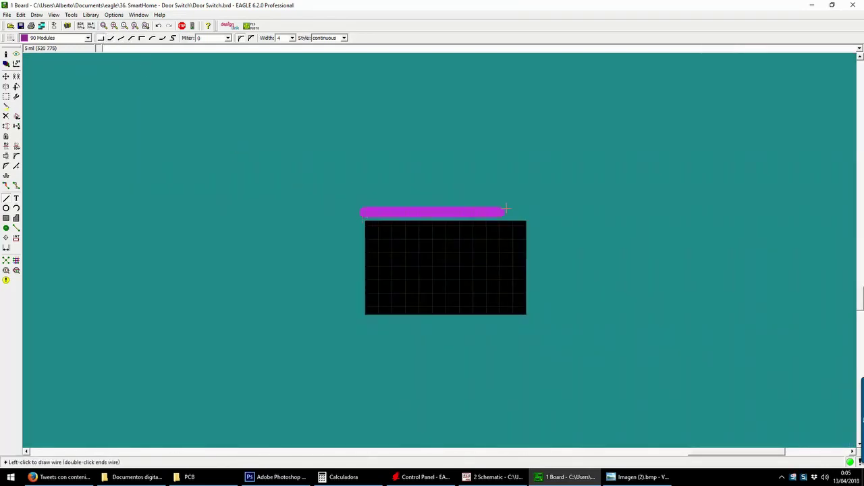
pyautogui.click(540, 212)
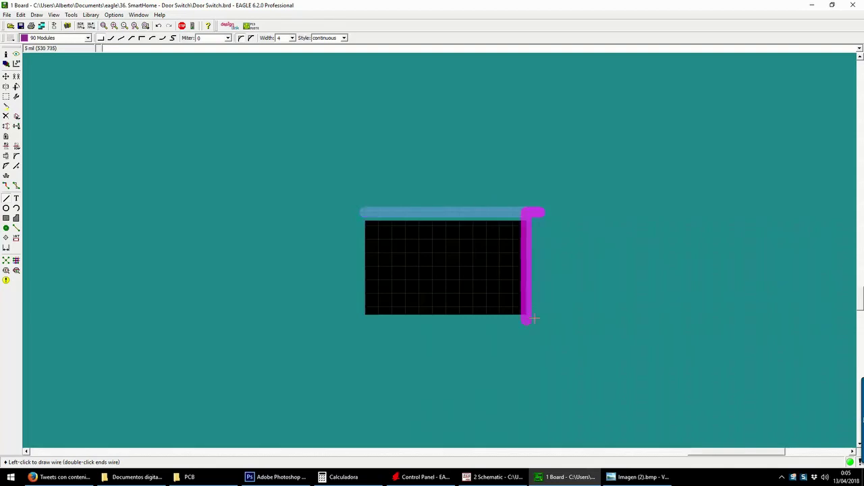
pyautogui.click(534, 319)
pyautogui.click(364, 215)
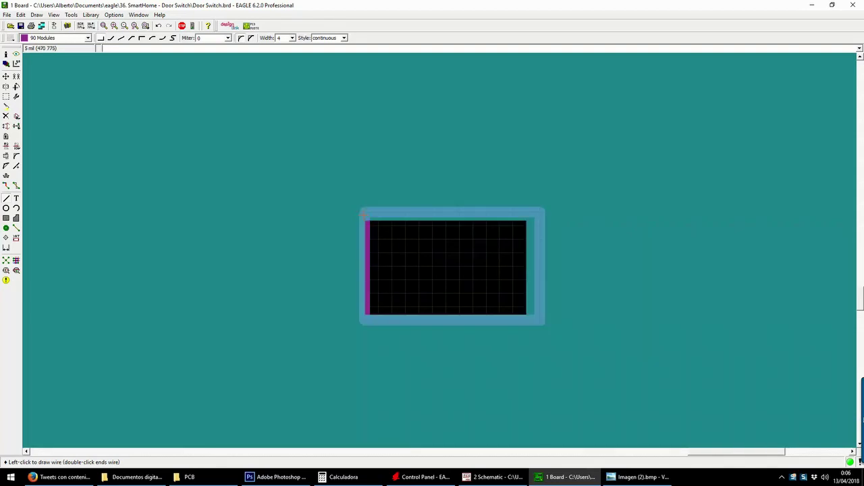
# - Outline all four edges of the lower-right opening in the group of four with wires on 90 Modules
pyautogui.scroll(5, 391, 180)
pyautogui.scroll(-3, 379, 297)
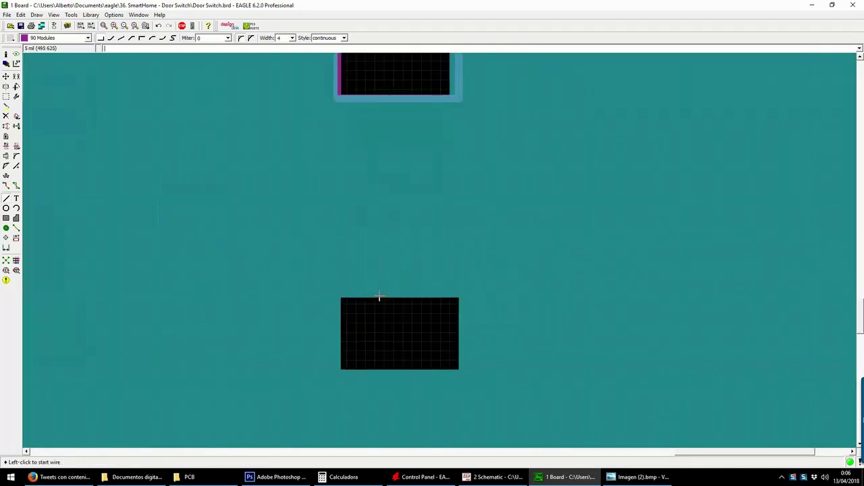
pyautogui.click(341, 292)
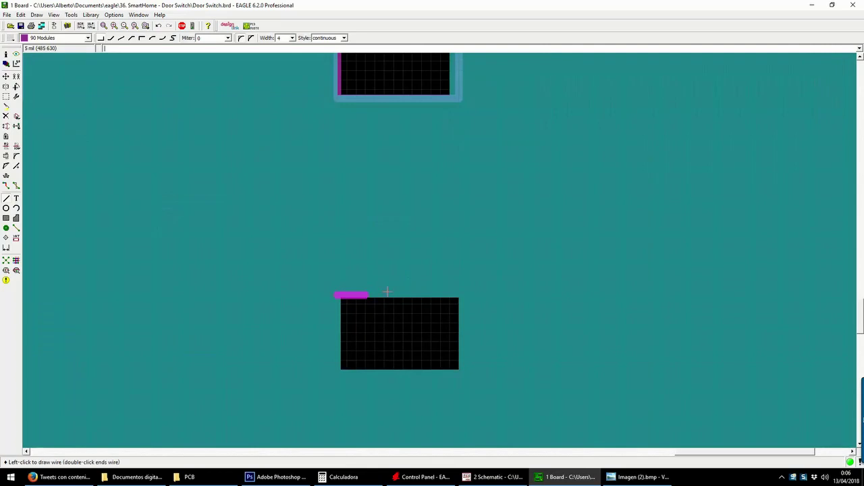
pyautogui.doubleClick(464, 296)
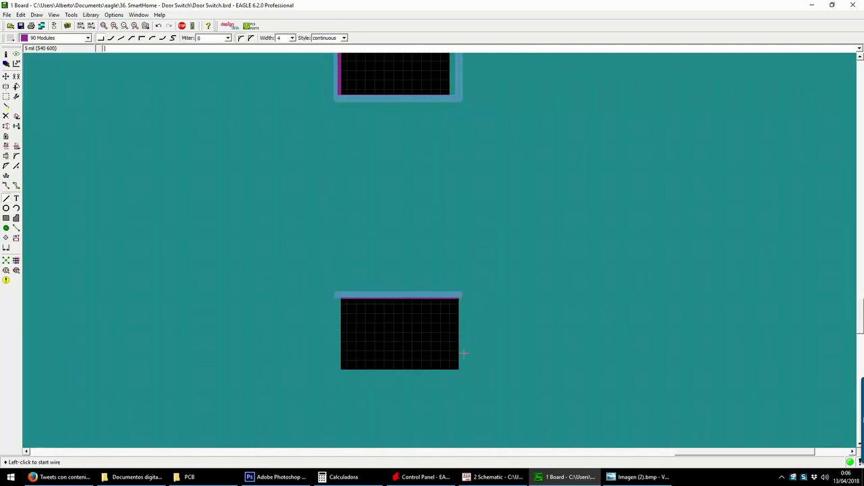
pyautogui.click(342, 298)
pyautogui.click(338, 370)
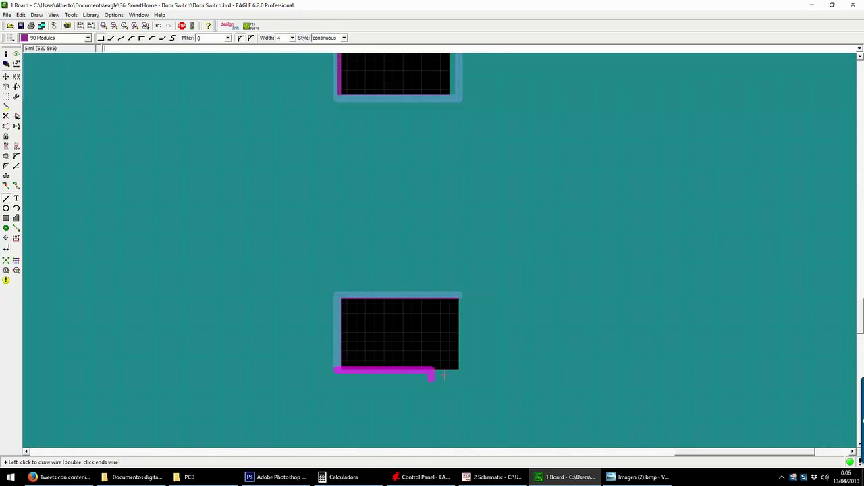
pyautogui.click(462, 370)
pyautogui.doubleClick(462, 295)
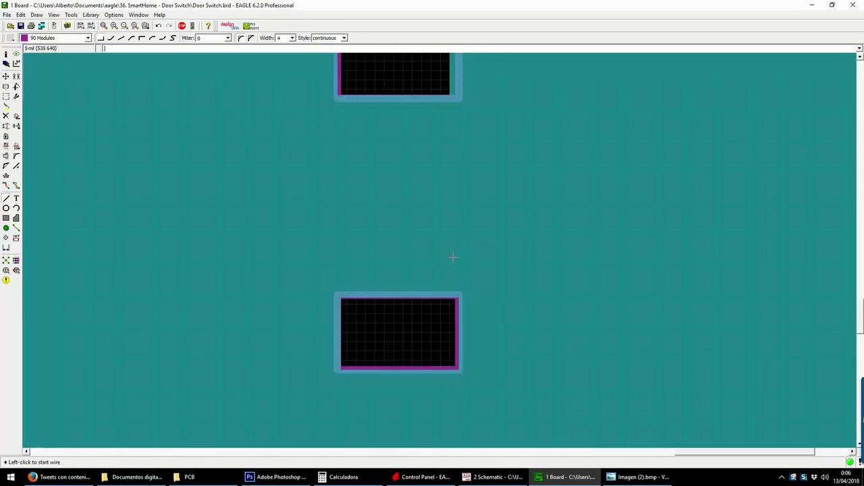
# - Examine the whole traced board, including its upper end, side cutout and the template's remaining openings
pyautogui.scroll(-3, 453, 257)
pyautogui.scroll(-5, 326, 359)
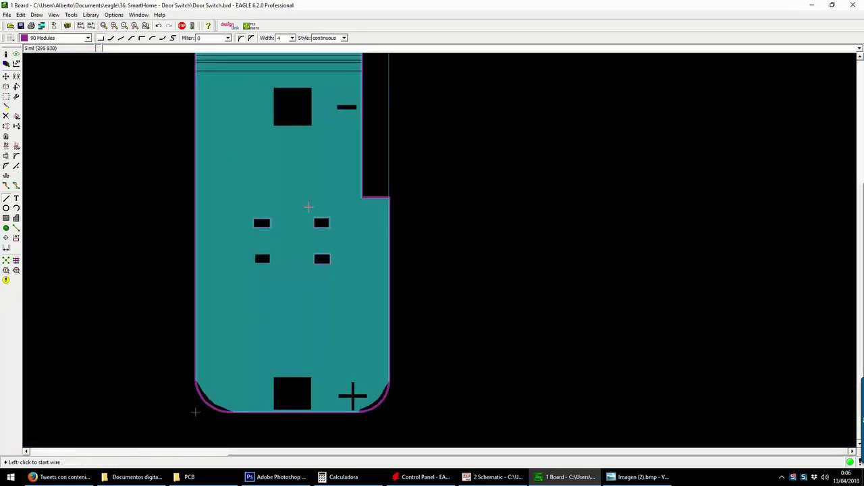
pyautogui.scroll(-3, 368, 373)
pyautogui.scroll(3, 335, 203)
pyautogui.scroll(-3, 327, 152)
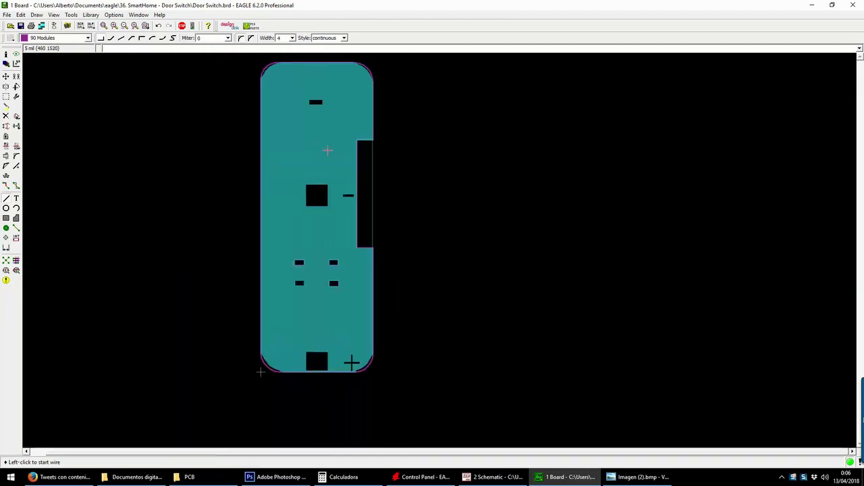
pyautogui.scroll(1, 320, 338)
pyautogui.scroll(-3, 327, 307)
pyautogui.scroll(3, 331, 260)
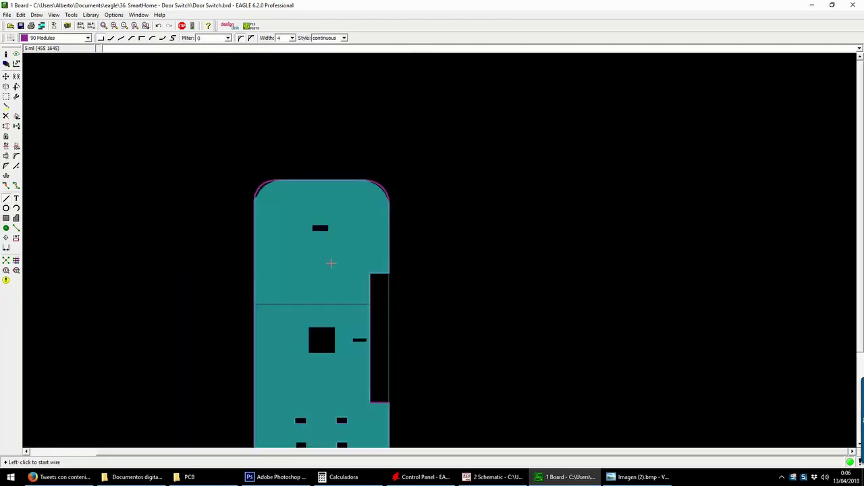
pyautogui.scroll(-3, 322, 144)
pyautogui.scroll(4, 333, 261)
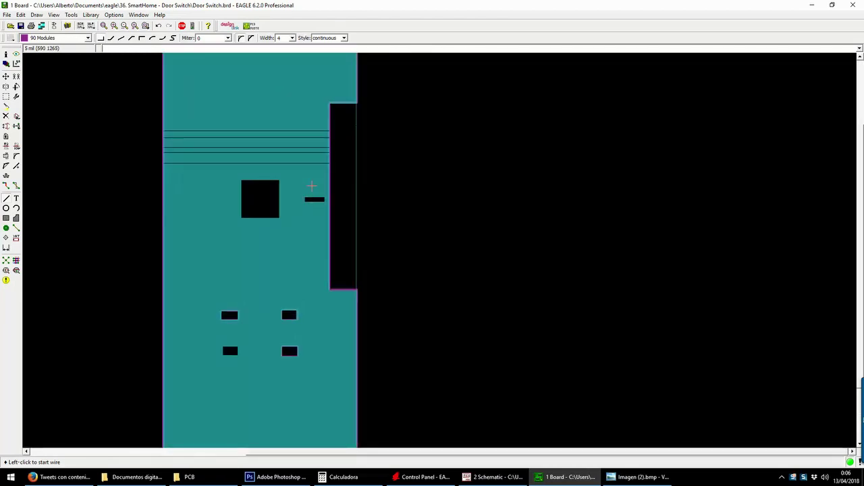
pyautogui.scroll(-2, 310, 185)
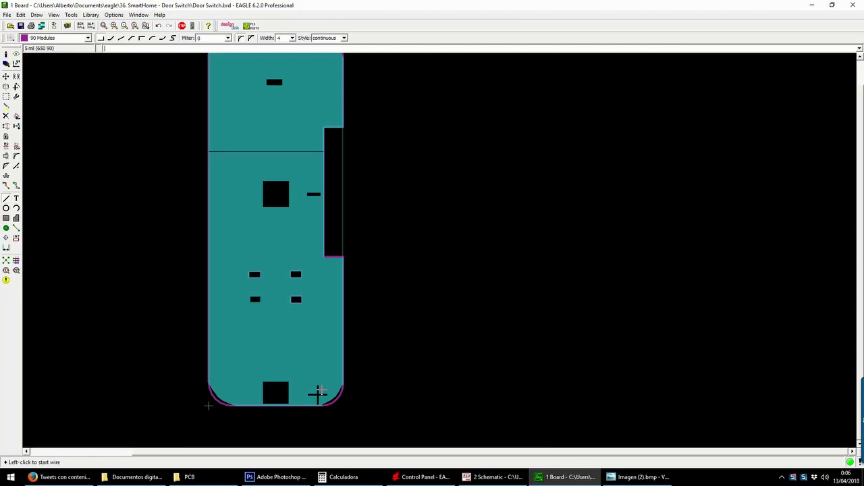
# - Close the EAGLE Control Panel and discard the unsaved changes to Door Switch.brd
pyautogui.rightClick(425, 477)
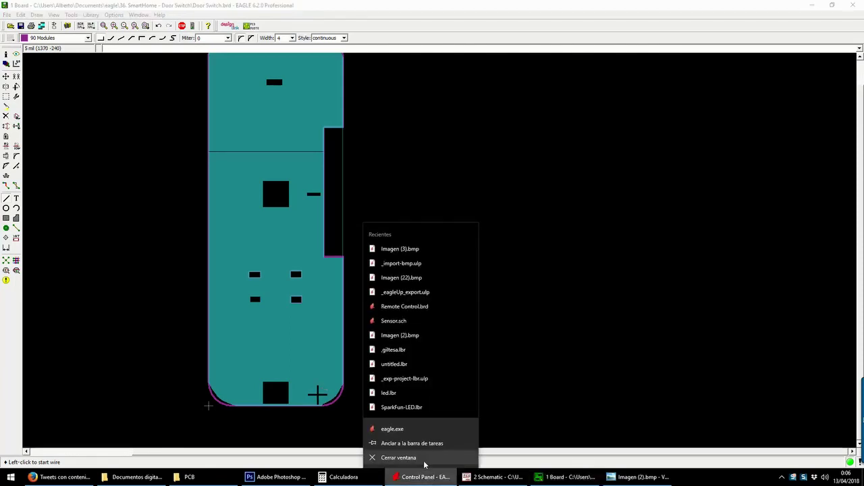
pyautogui.click(433, 458)
pyautogui.click(414, 462)
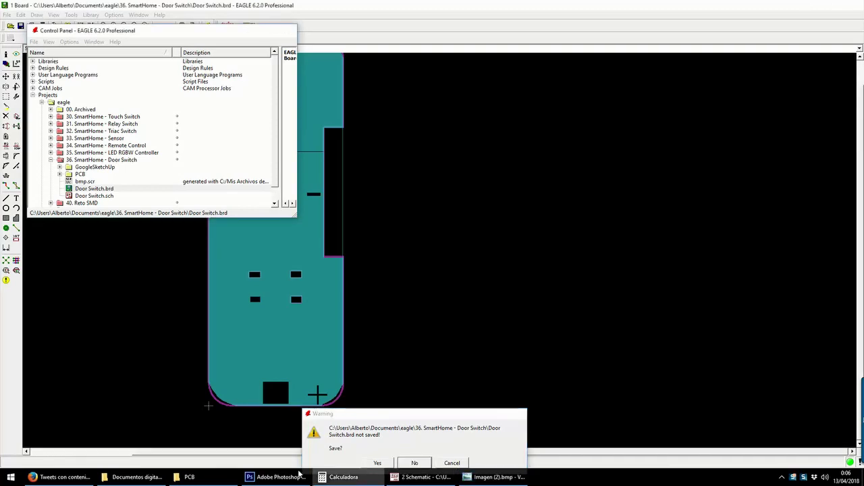
# - Close the calculator and open Door Switch.brd from the 36. SmartHome - Door Switch project folder
pyautogui.click(340, 478)
pyautogui.click(191, 476)
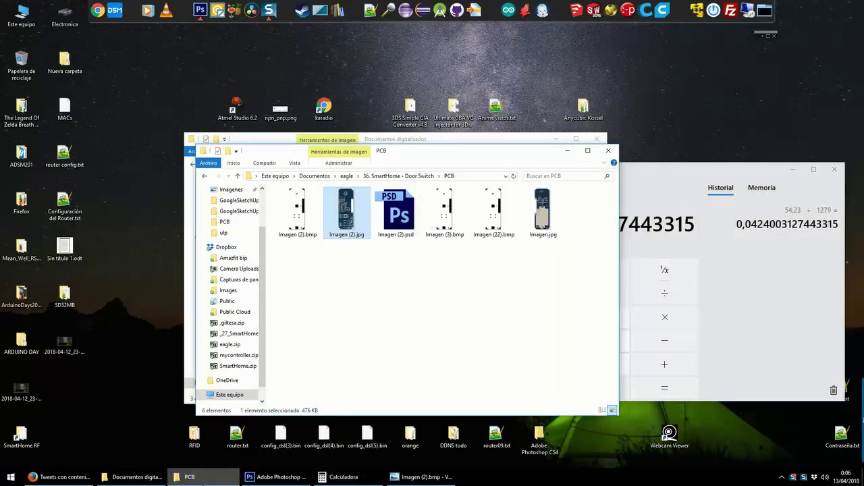
pyautogui.click(835, 169)
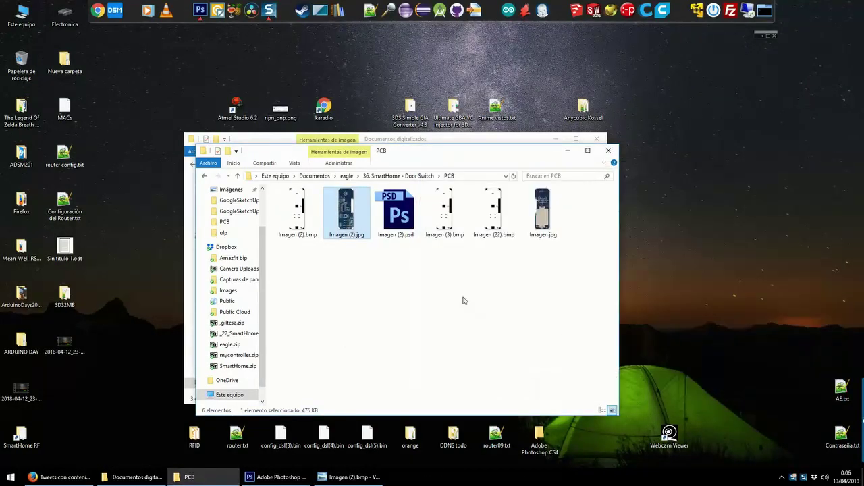
pyautogui.press('BackSpace')
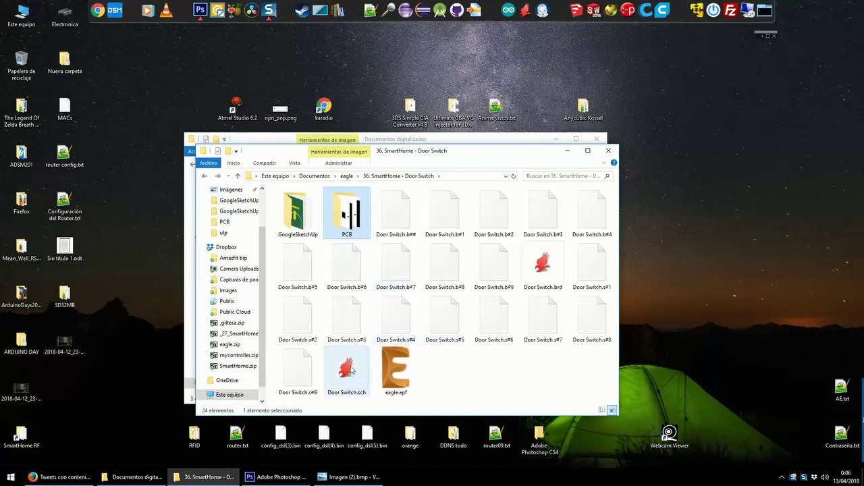
pyautogui.doubleClick(543, 265)
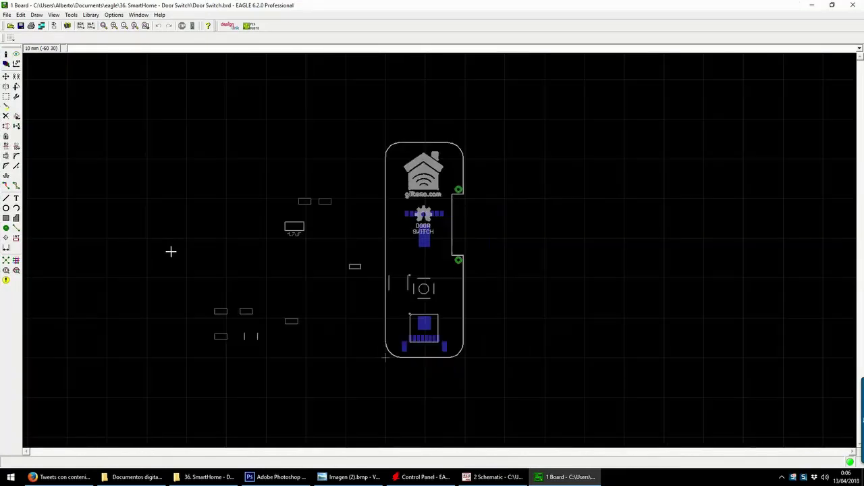
# - Open the properties of the finished board outline's long left-edge wire to inspect its layer and dimensions
pyautogui.scroll(1, 503, 264)
pyautogui.scroll(1, 527, 264)
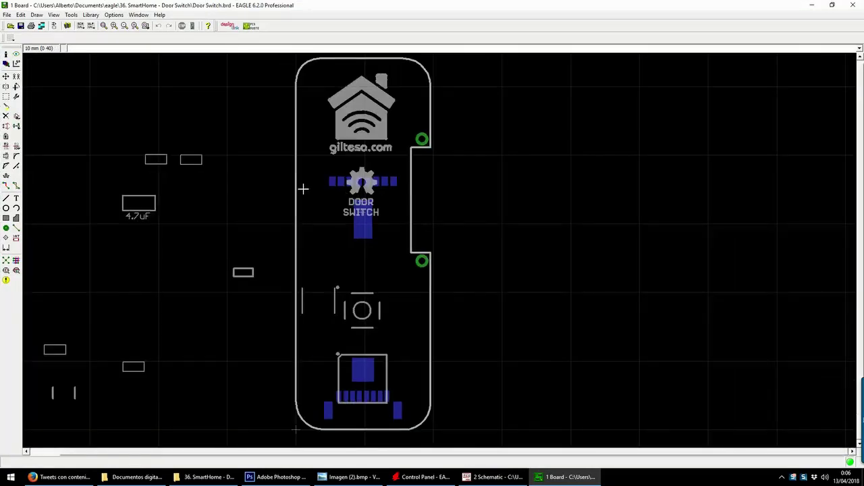
pyautogui.rightClick(297, 193)
pyautogui.click(318, 284)
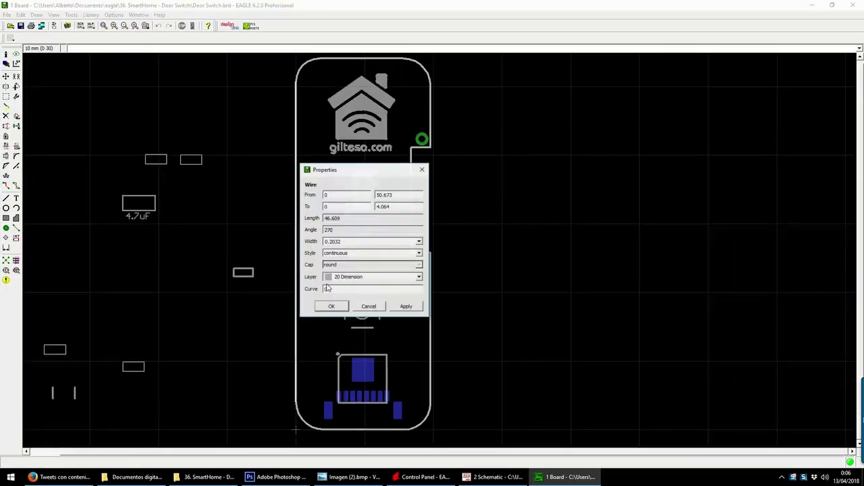
# - Dismiss the wire's properties without changes and show layer 48 Document to reveal the traced template openings around the push button
pyautogui.click(368, 307)
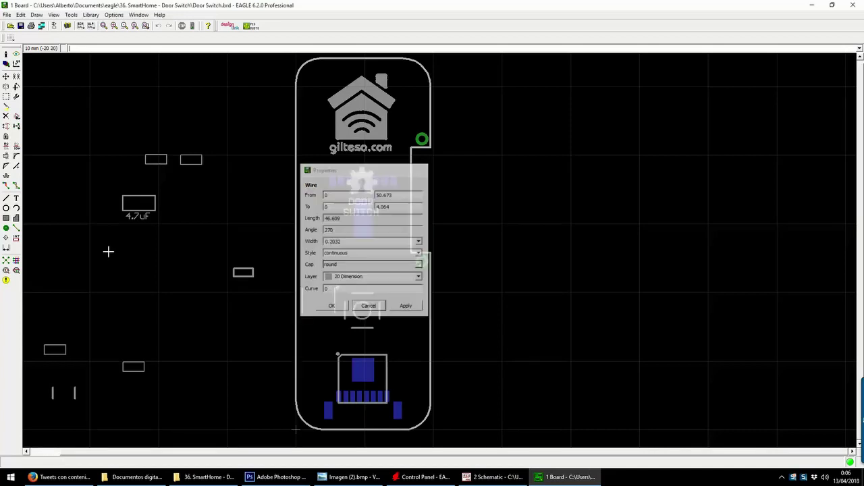
pyautogui.click(6, 63)
pyautogui.click(37, 153)
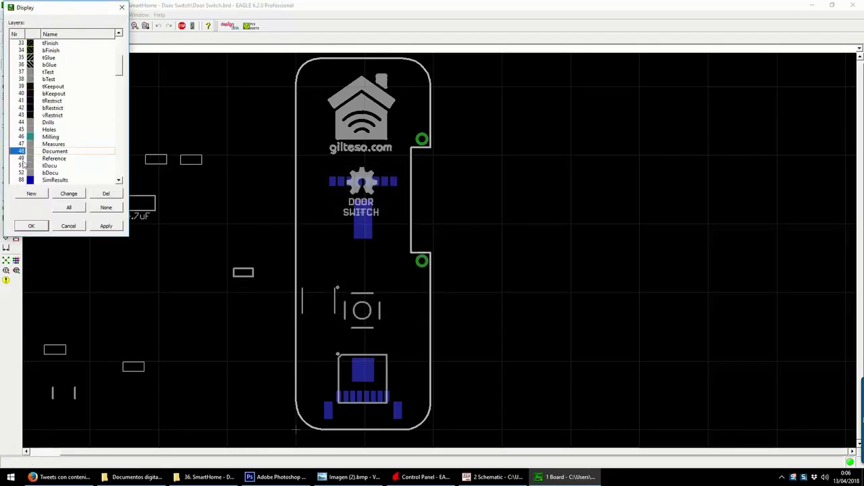
pyautogui.click(32, 227)
pyautogui.scroll(3, 422, 354)
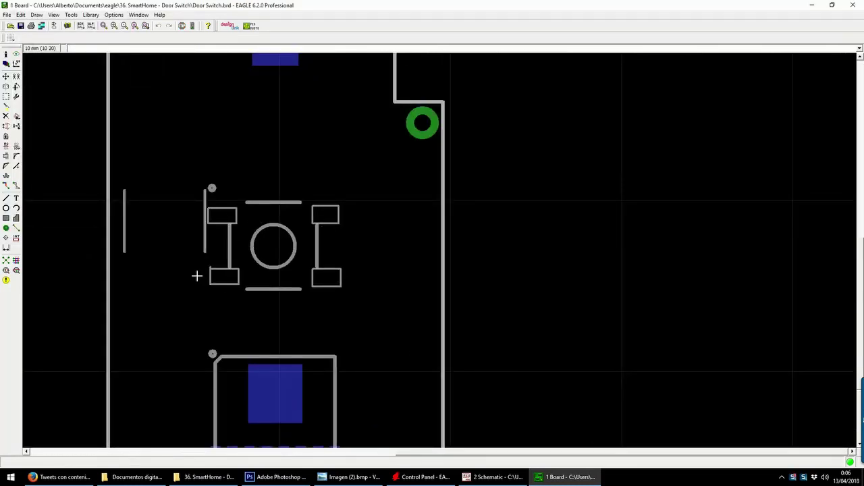
# - Show the Top copper layer so the component pads appear together with the traced outlines
pyautogui.click(6, 63)
pyautogui.click(16, 43)
pyautogui.click(32, 226)
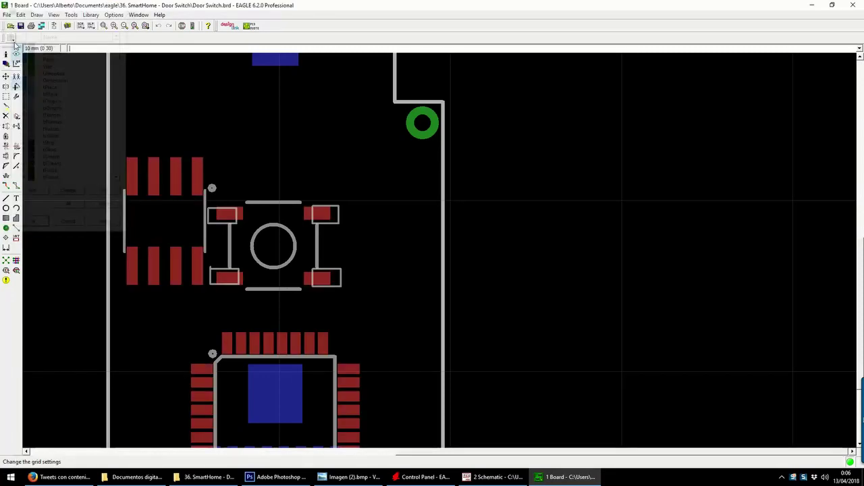
# - Examine how the push button's four pads line up with the rectangles traced from the template
pyautogui.scroll(2, 319, 264)
pyautogui.scroll(1, 448, 314)
pyautogui.scroll(-2, 447, 315)
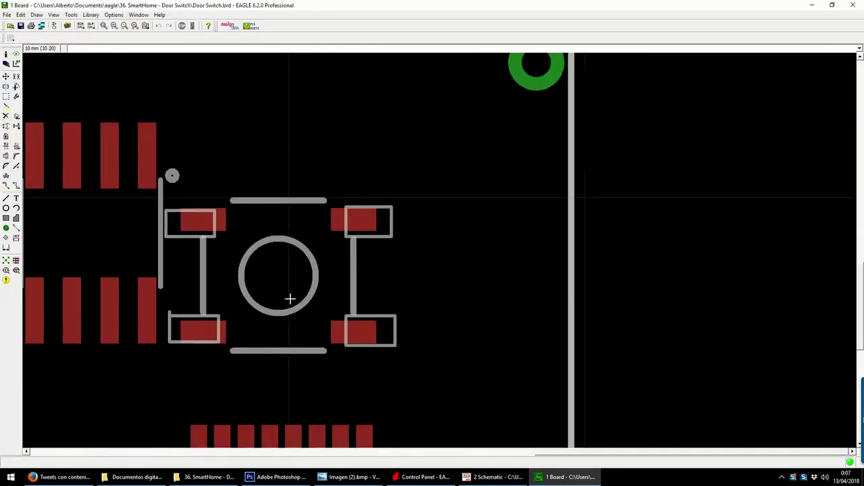
pyautogui.scroll(2, 289, 299)
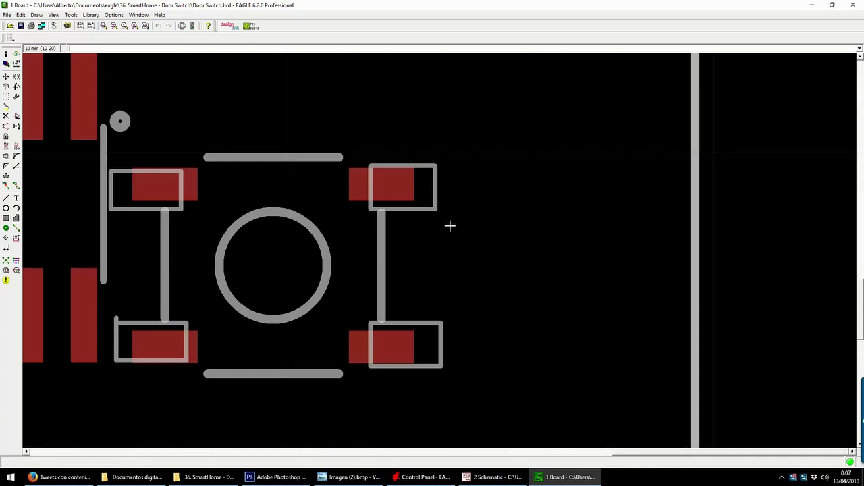
pyautogui.scroll(-2, 450, 225)
pyautogui.scroll(-1, 303, 203)
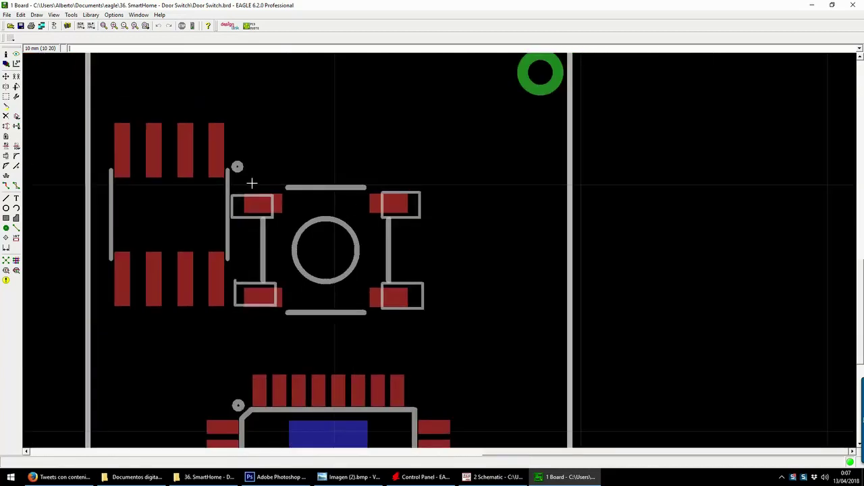
pyautogui.scroll(2, 324, 245)
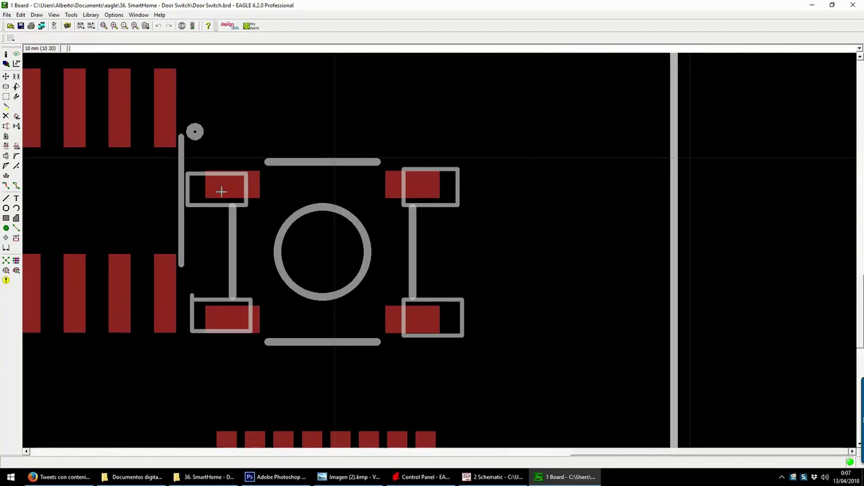
pyautogui.scroll(1, 307, 233)
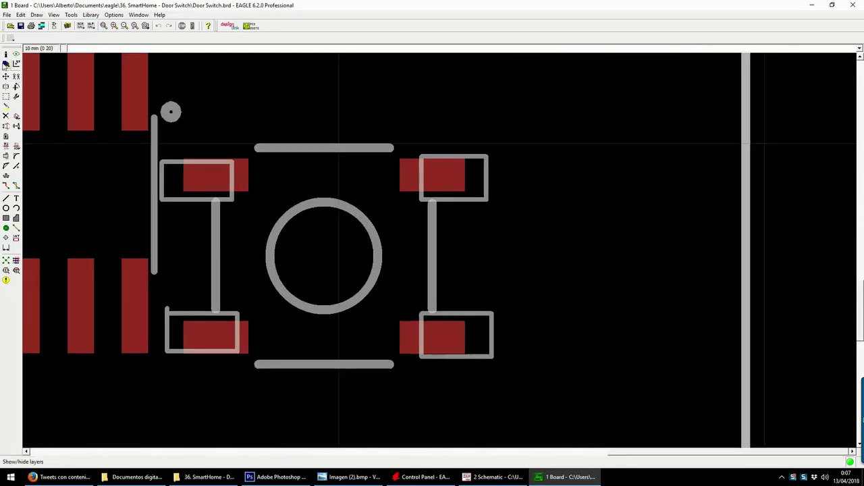
# - Show the tOrigins layer so the origin crosses of the top-side components appear
pyautogui.click(6, 64)
pyautogui.click(20, 101)
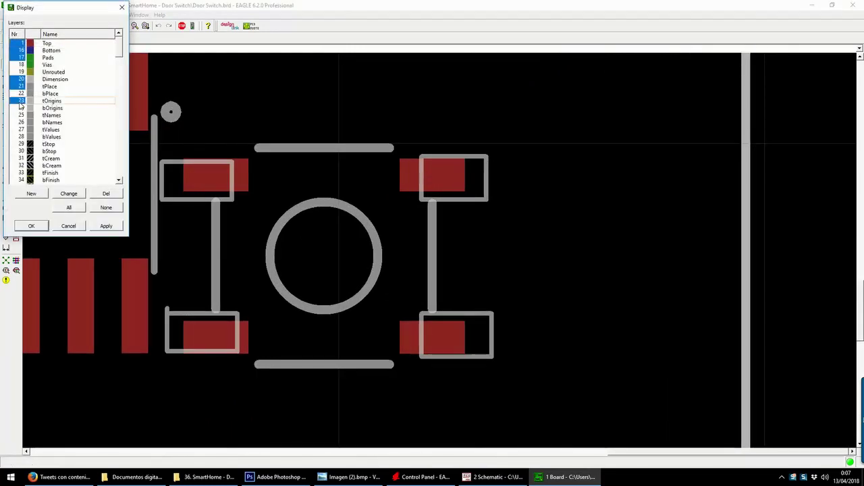
pyautogui.press('Return')
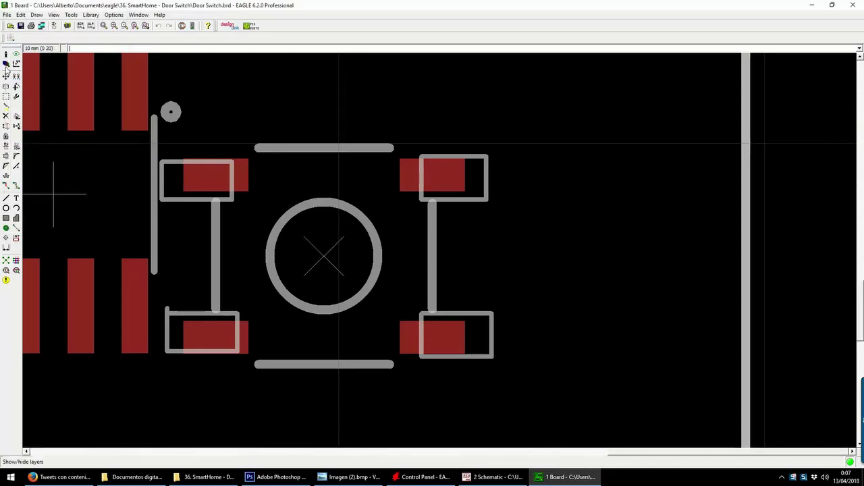
# - Switch the board grid unit to mil and set the grid size to 2 mil
pyautogui.click(15, 49)
pyautogui.click(92, 51)
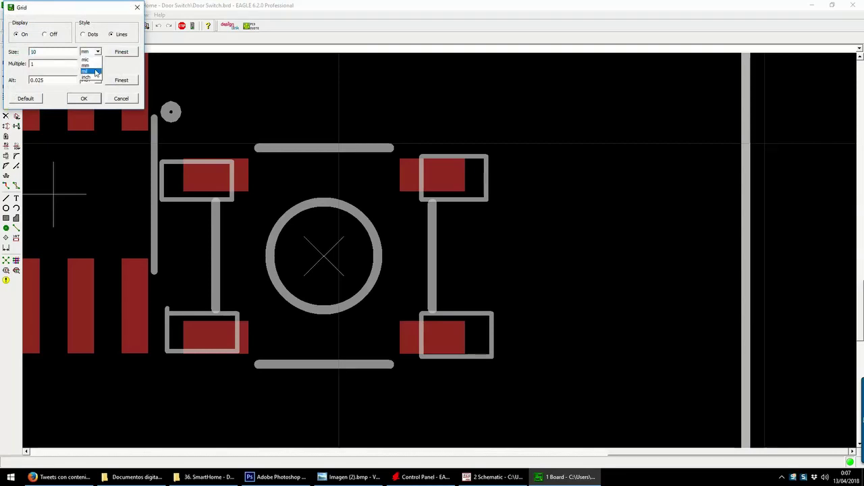
pyautogui.click(88, 68)
pyautogui.moveTo(74, 52); pyautogui.dragTo(9, 51)
pyautogui.write('1')
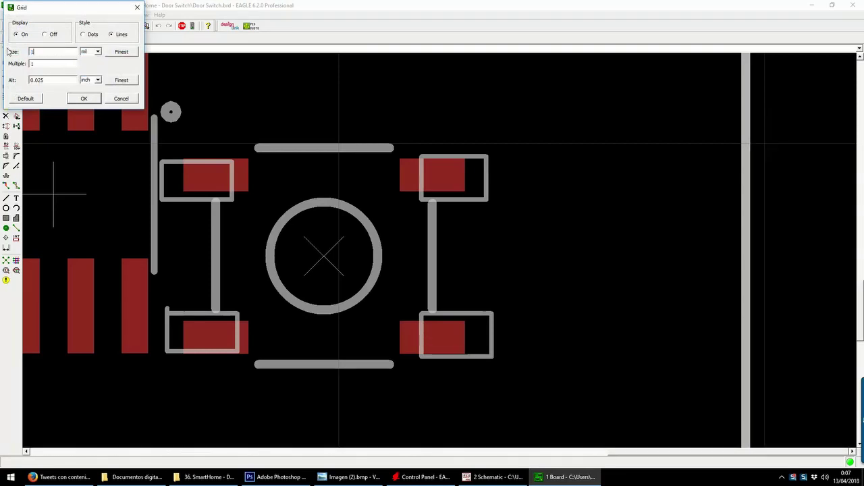
pyautogui.press('Return')
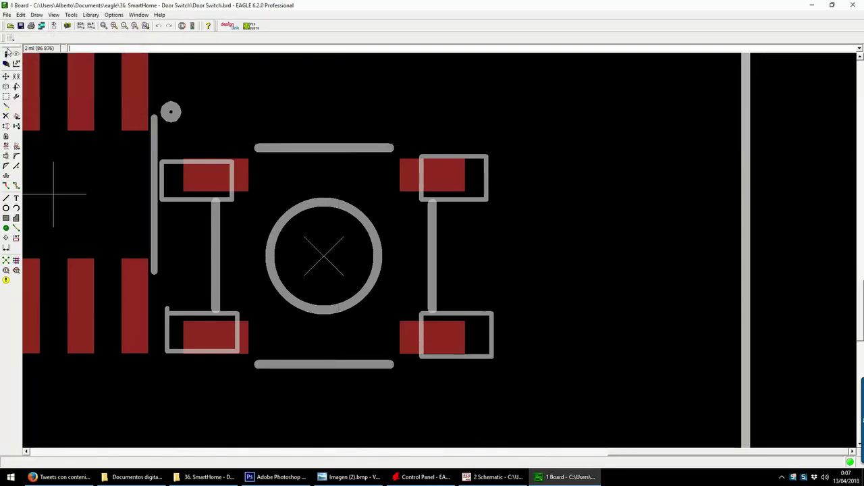
# - Compare the push button's upper pads with their traced rectangles against the grid, checking the horizontal and vertical offsets
pyautogui.scroll(5, 283, 279)
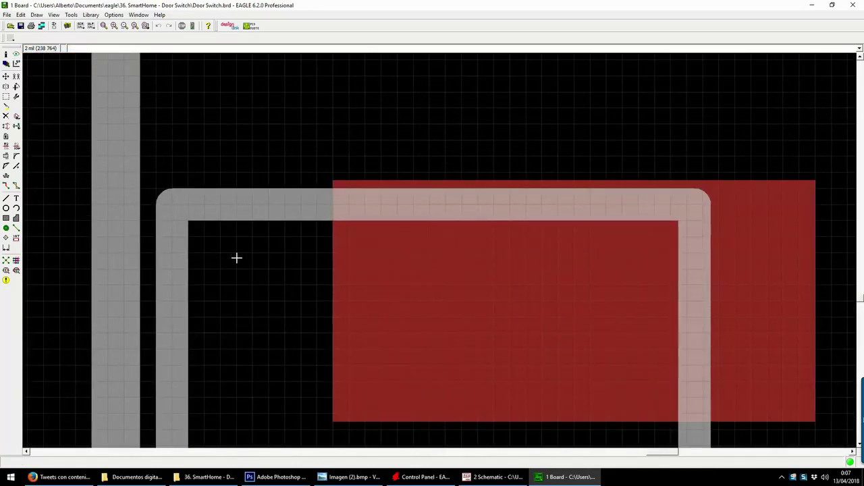
pyautogui.scroll(-5, 195, 259)
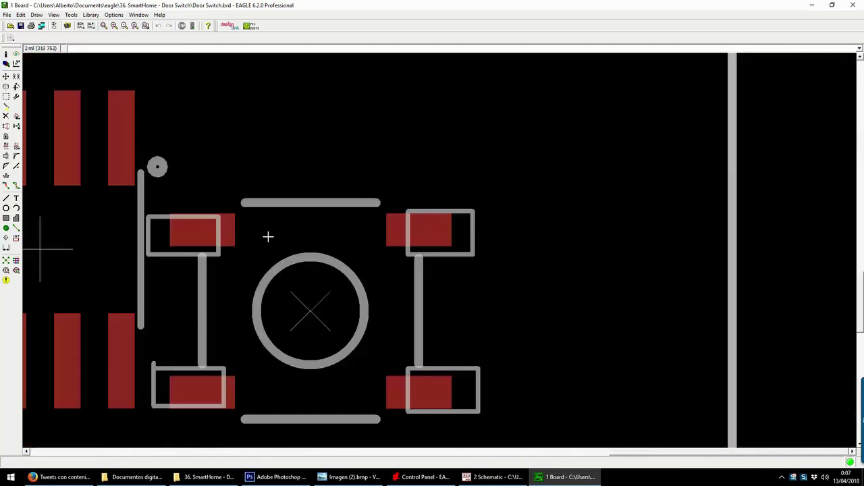
pyautogui.scroll(5, 465, 223)
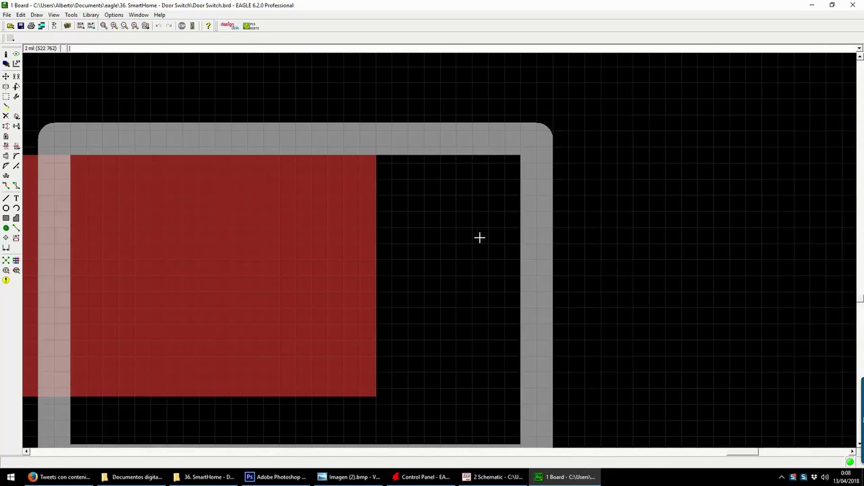
pyautogui.scroll(-3, 530, 239)
pyautogui.scroll(4, 392, 290)
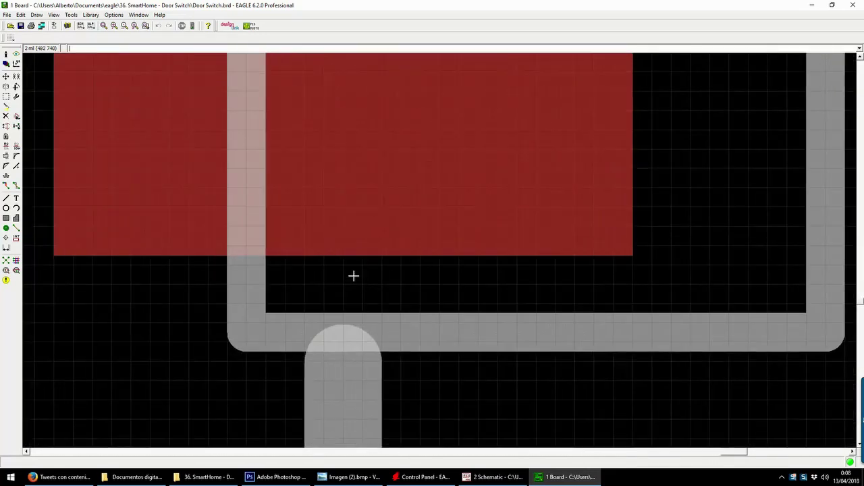
pyautogui.scroll(-2, 287, 333)
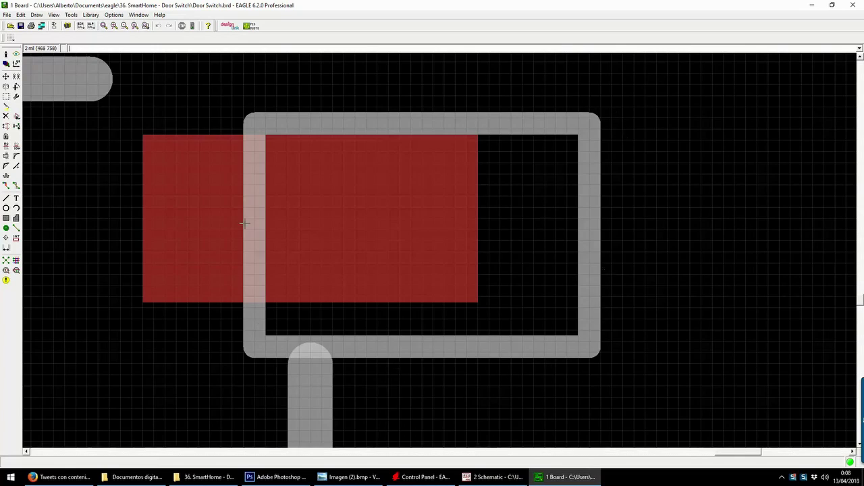
pyautogui.scroll(4, 376, 322)
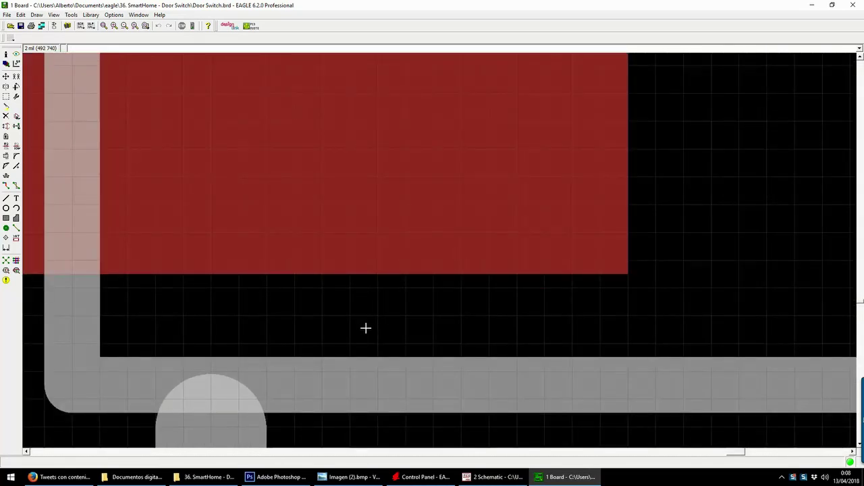
# - Compare the push button's upper-left and lower-left pads with their traced rectangles, and check the part's overall centring
pyautogui.scroll(-8, 472, 284)
pyautogui.scroll(4, 408, 232)
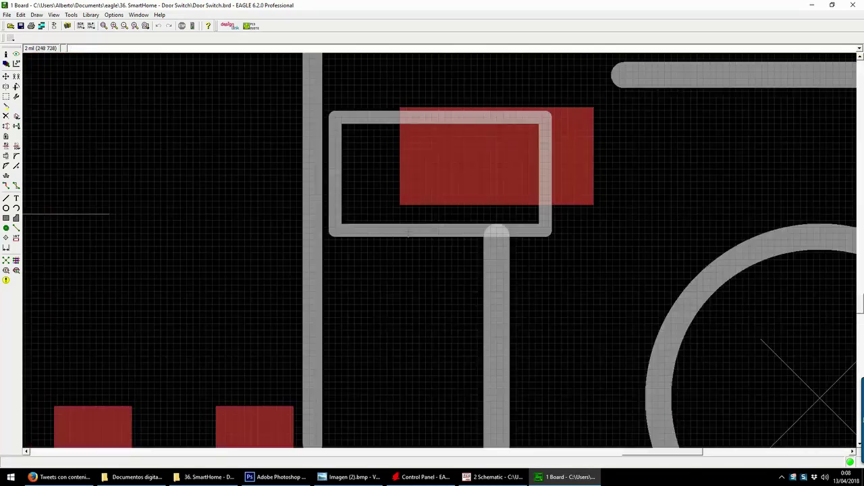
pyautogui.scroll(3, 408, 233)
pyautogui.scroll(-5, 344, 168)
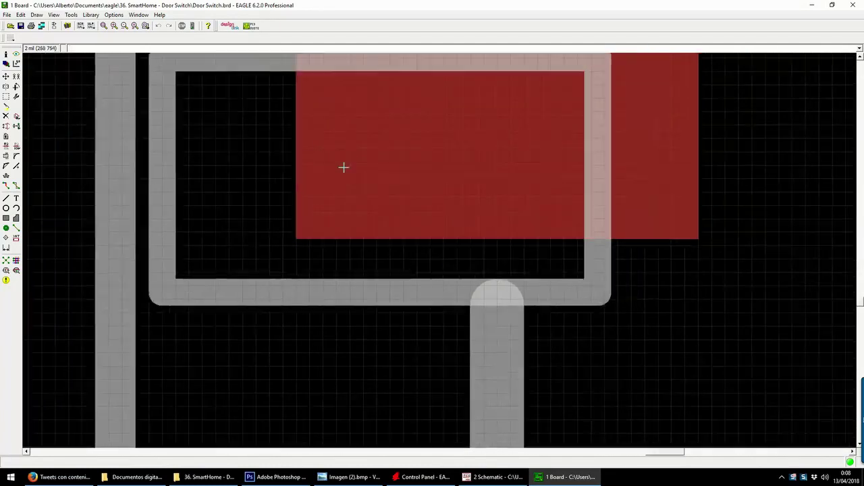
pyautogui.scroll(6, 372, 402)
pyautogui.scroll(2, 356, 240)
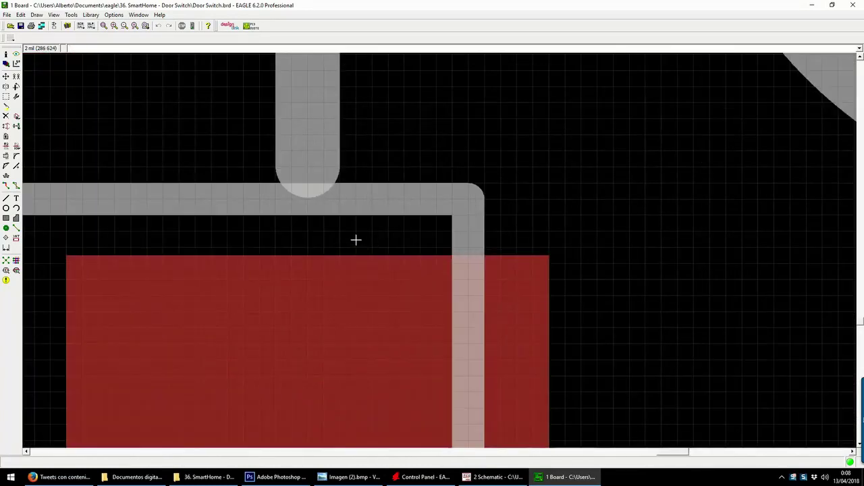
pyautogui.scroll(1, 335, 240)
pyautogui.scroll(-4, 329, 246)
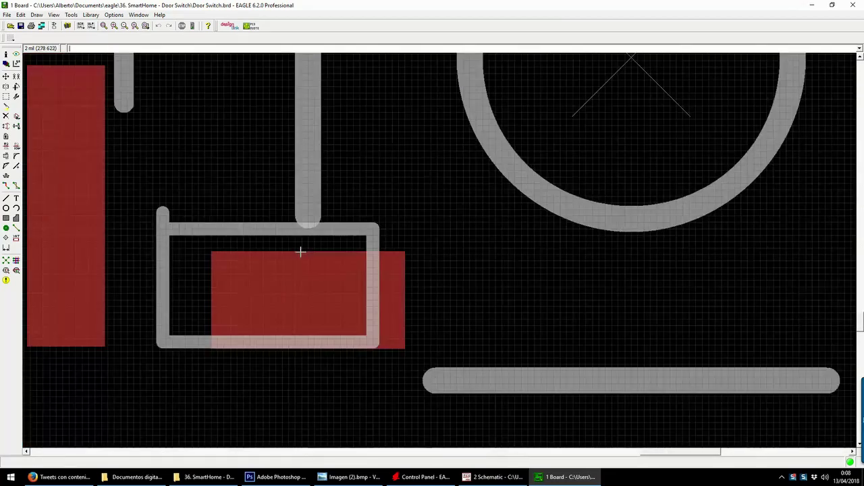
pyautogui.scroll(-2, 264, 339)
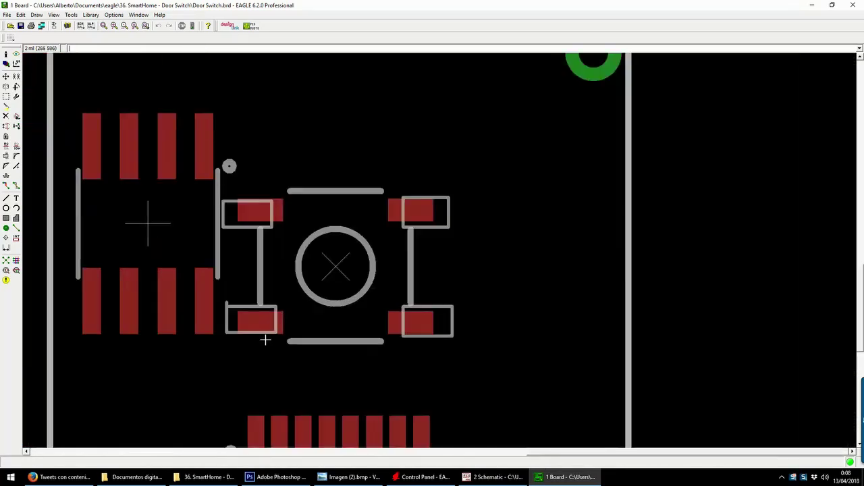
pyautogui.scroll(1, 351, 274)
pyautogui.scroll(-1, 318, 183)
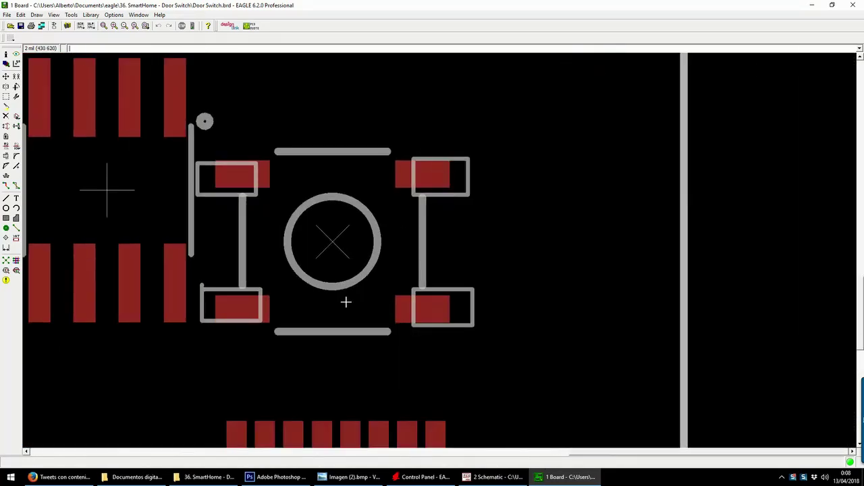
# - Examine the traced rectangular opening between the square chip and the board's lower edge
pyautogui.scroll(-1, 365, 209)
pyautogui.scroll(-5, 358, 189)
pyautogui.scroll(6, 335, 387)
pyautogui.scroll(-4, 336, 387)
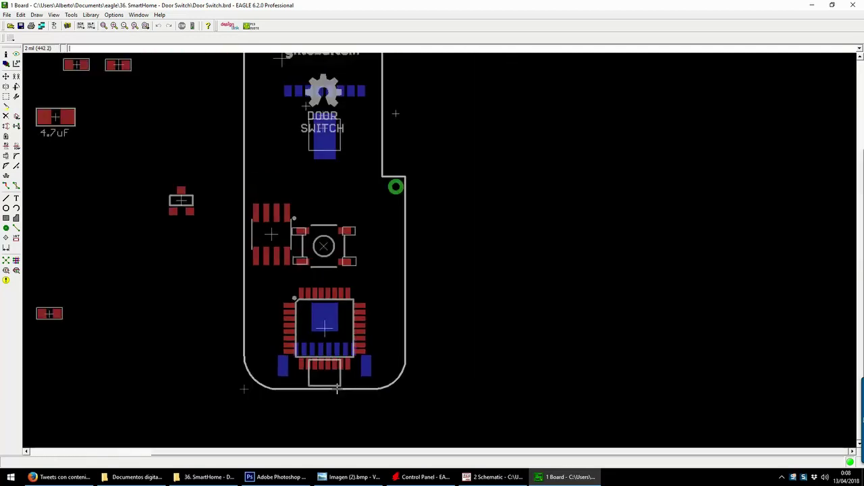
pyautogui.scroll(6, 335, 388)
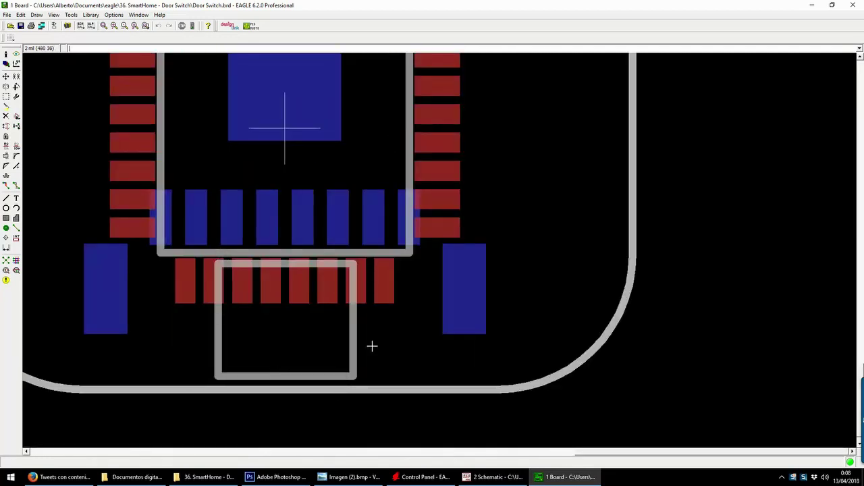
pyautogui.scroll(-3, 351, 304)
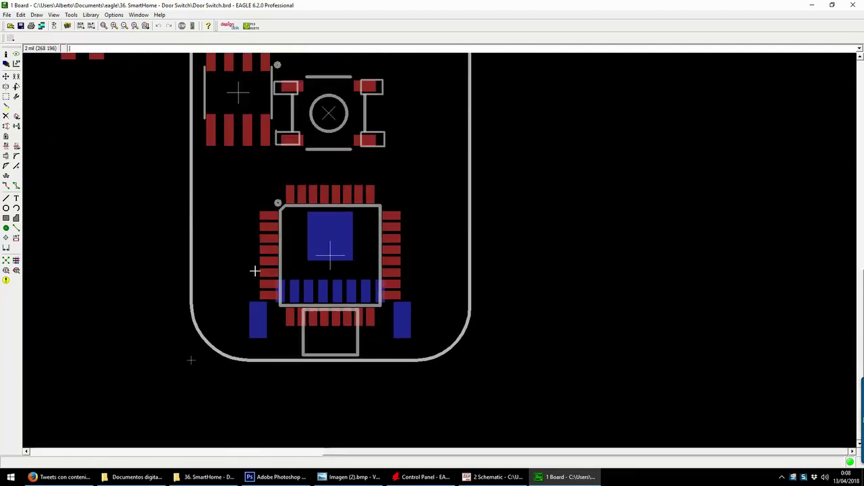
# - Show the bPlace and bOrigins layers to display the outlines and origins of the bottom-side components
pyautogui.click(7, 63)
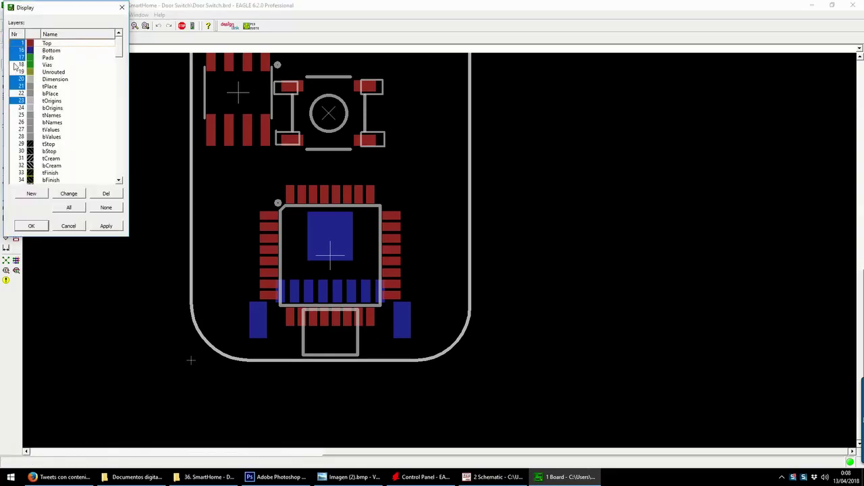
pyautogui.click(18, 93)
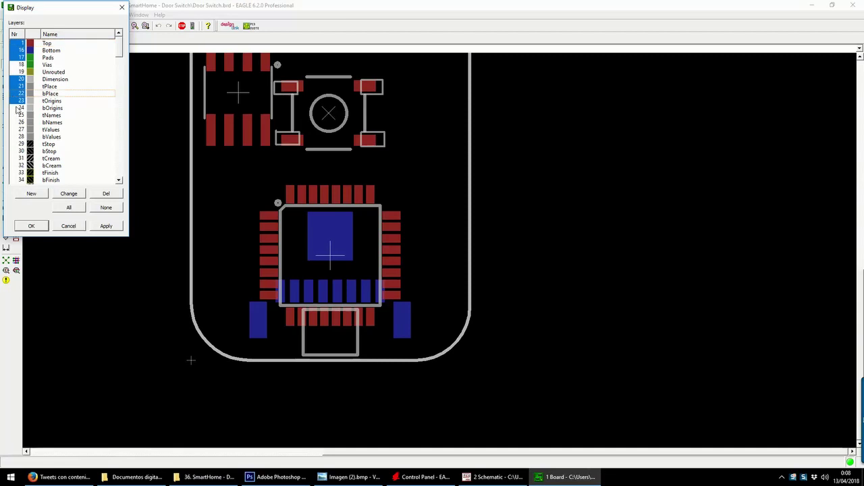
pyautogui.click(18, 108)
pyautogui.press('Return')
pyautogui.scroll(-3, 305, 292)
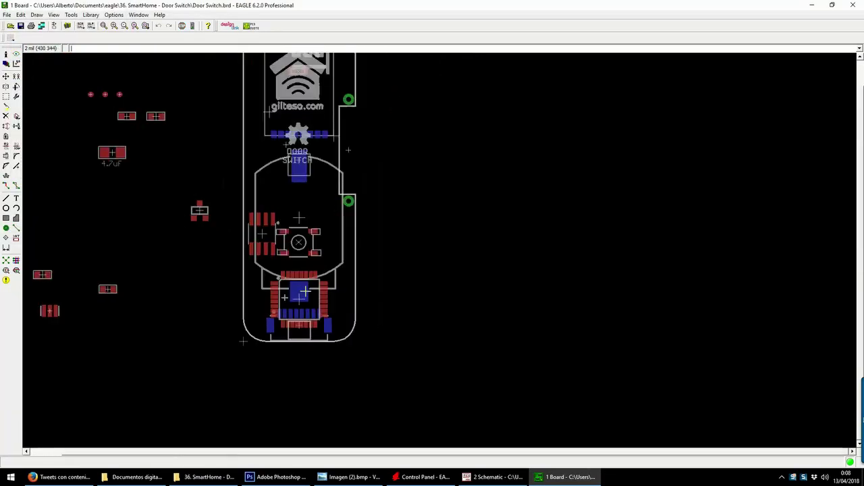
# - Hide the Top, tPlace and tOrigins layers so only the bottom-side components and board outline are displayed
pyautogui.scroll(-1, 295, 164)
pyautogui.scroll(4, 241, 169)
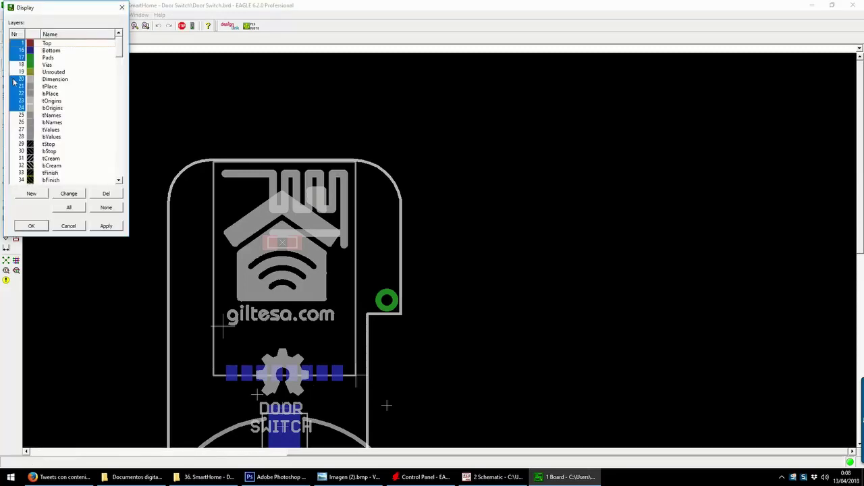
pyautogui.click(18, 87)
pyautogui.click(19, 101)
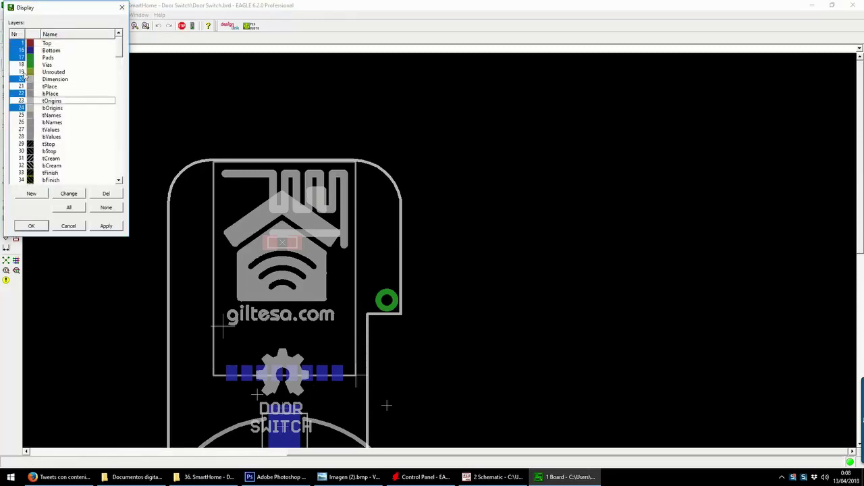
pyautogui.press('Return')
pyautogui.scroll(-2, 295, 101)
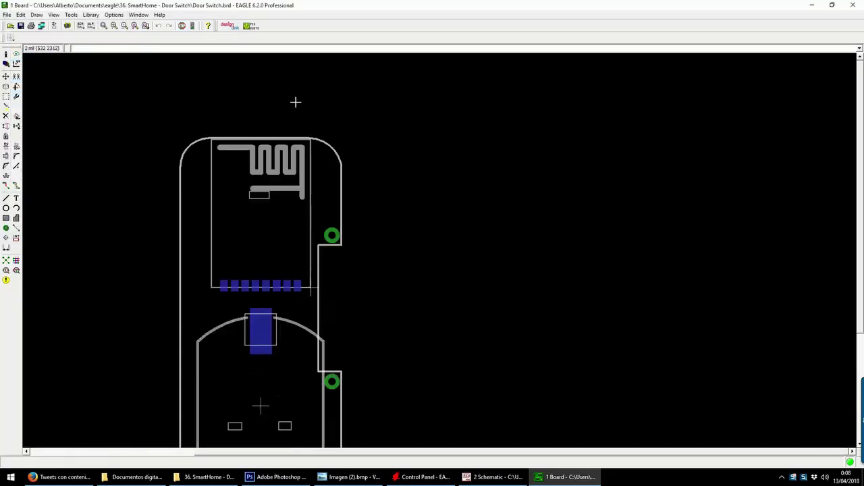
# - Examine the small traced rectangle beside the radio module's antenna near the board's upper end
pyautogui.scroll(1, 272, 253)
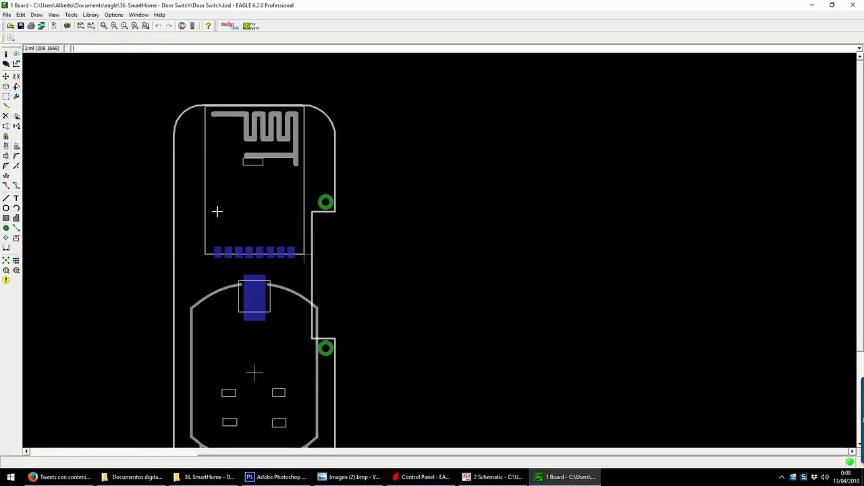
pyautogui.scroll(4, 263, 158)
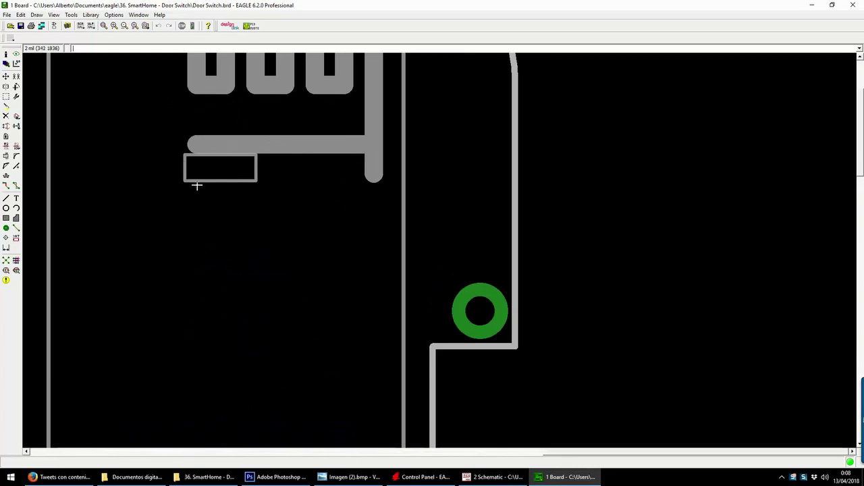
pyautogui.scroll(-6, 262, 157)
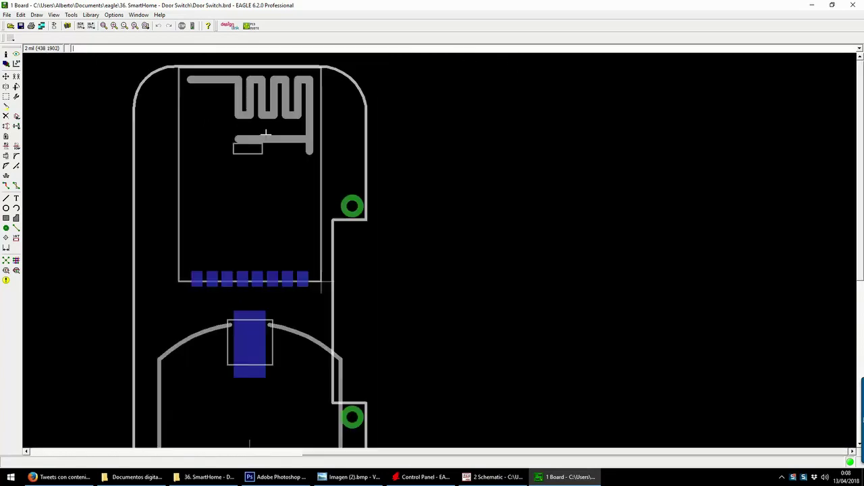
pyautogui.scroll(2, 271, 358)
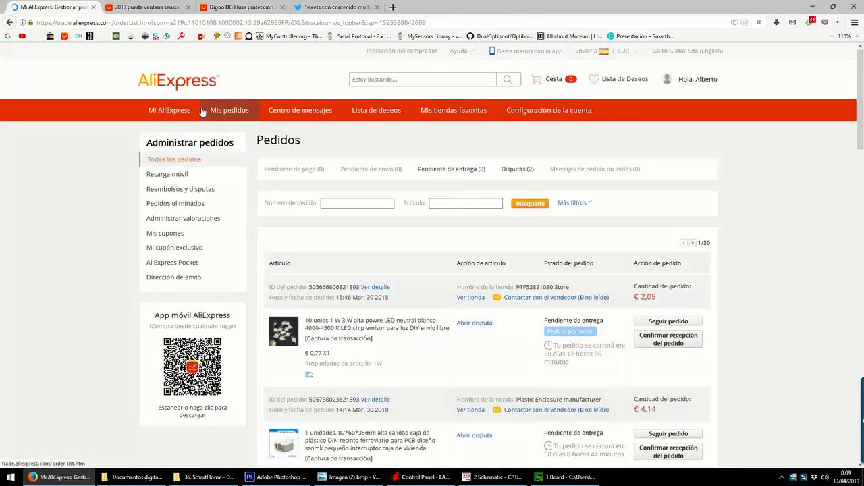
# - Switch to Firefox and search the AliExpress order list for articles matching CR2032
pyautogui.scroll(-15, 331, 145)
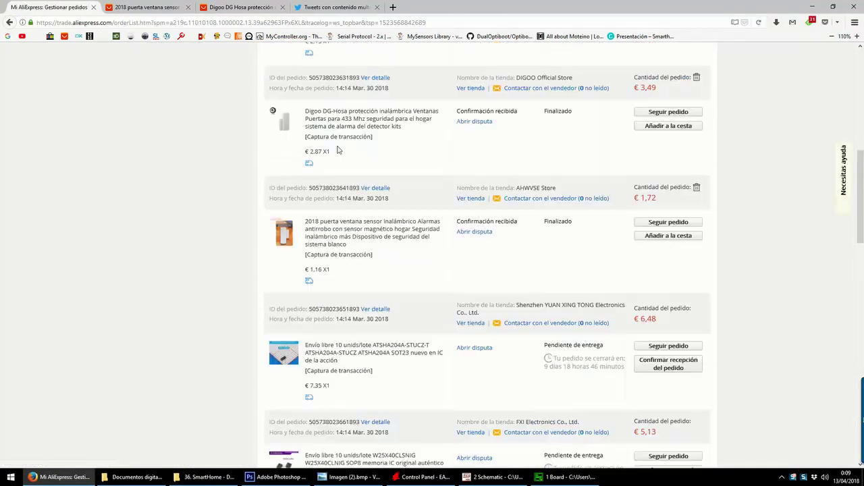
pyautogui.scroll(-6, 339, 150)
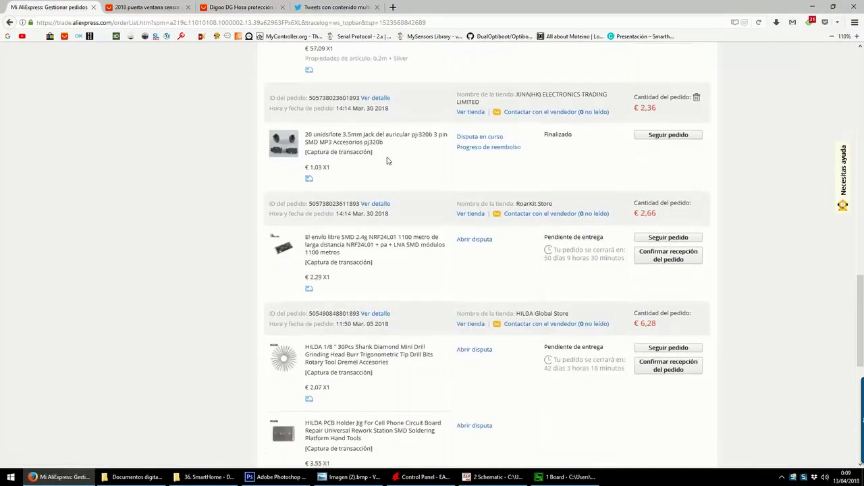
pyautogui.scroll(12, 388, 160)
pyautogui.scroll(5, 399, 164)
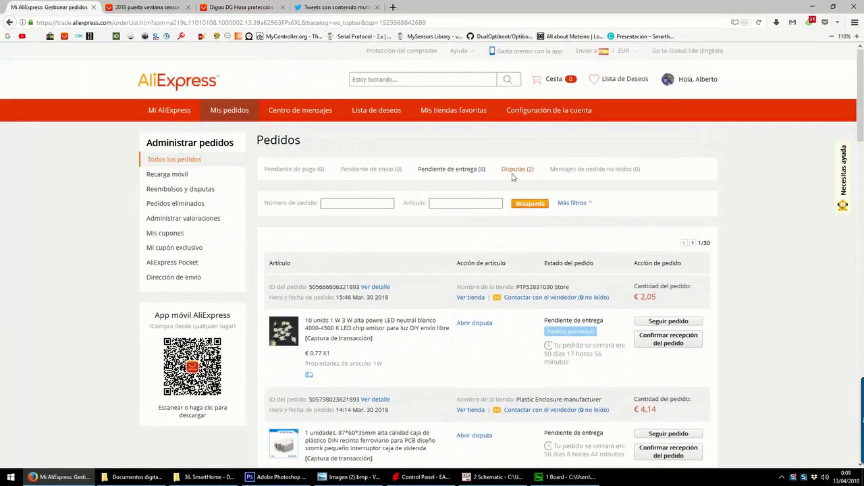
pyautogui.click(463, 202)
pyautogui.write('CR')
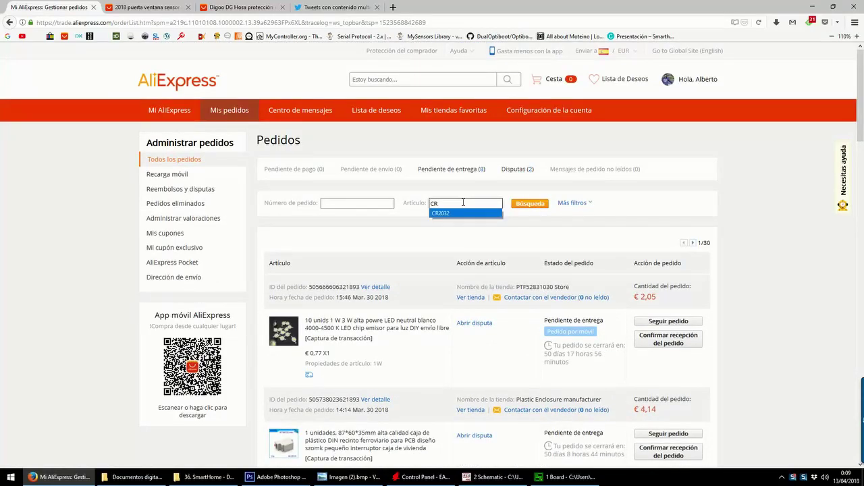
pyautogui.click(441, 213)
pyautogui.click(530, 203)
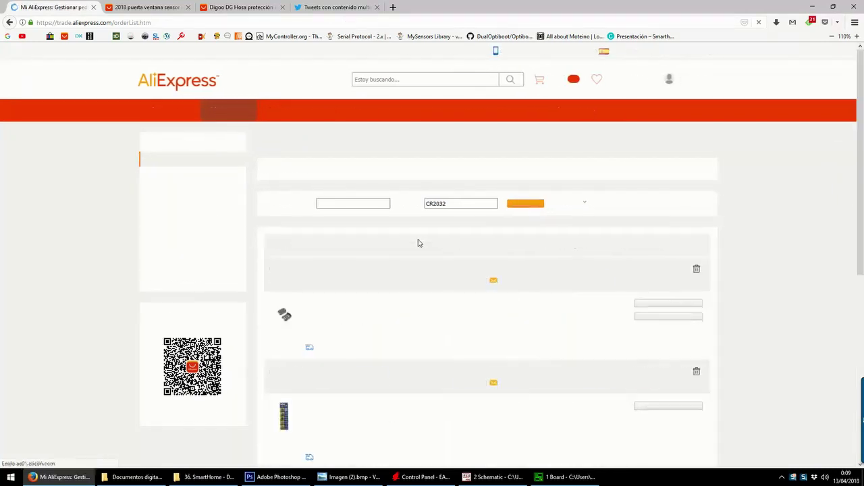
# - Open the BS-8 CR2032 battery holder's product page and examine the photos of its body and contacts
pyautogui.click(327, 316)
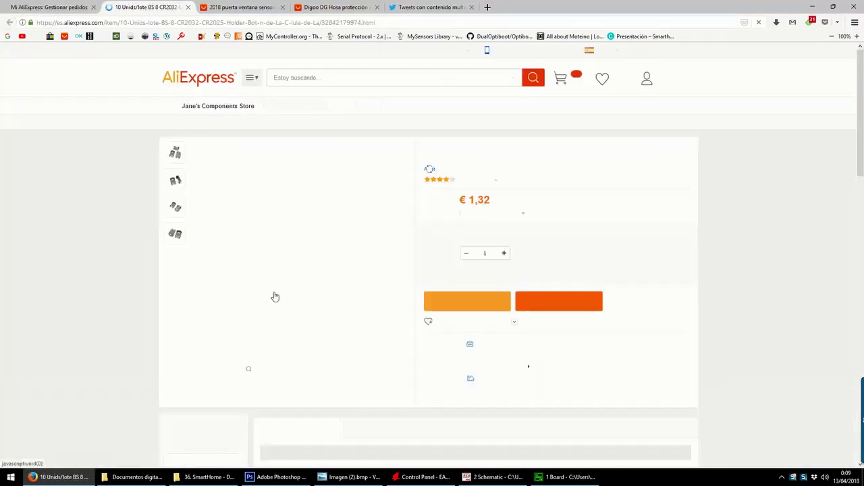
pyautogui.scroll(-15, 299, 264)
pyautogui.scroll(-10, 425, 305)
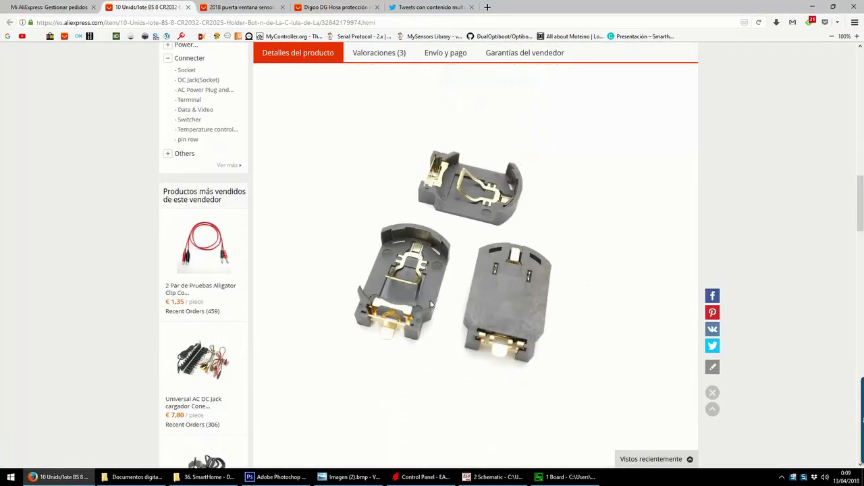
pyautogui.scroll(-5, 430, 303)
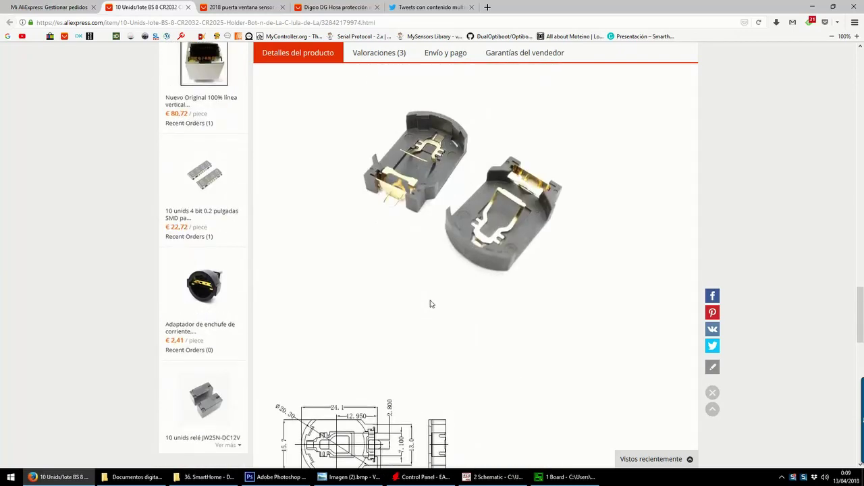
pyautogui.scroll(6, 430, 303)
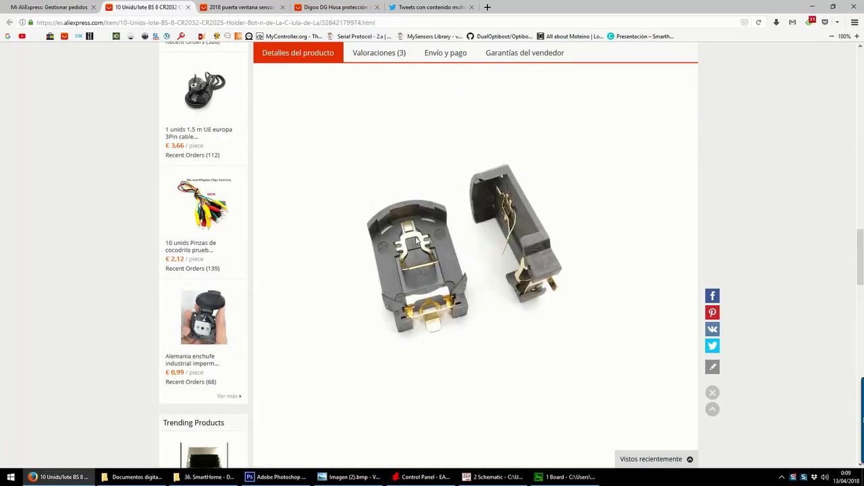
pyautogui.scroll(5, 417, 241)
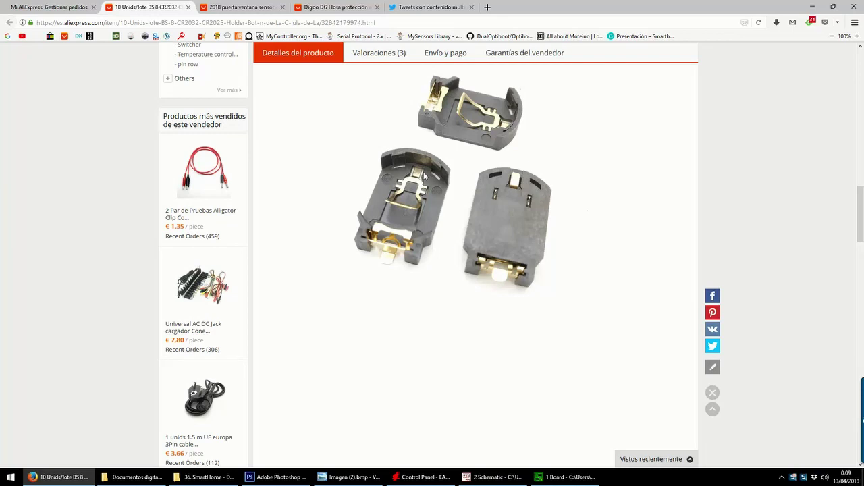
pyautogui.scroll(-5, 419, 175)
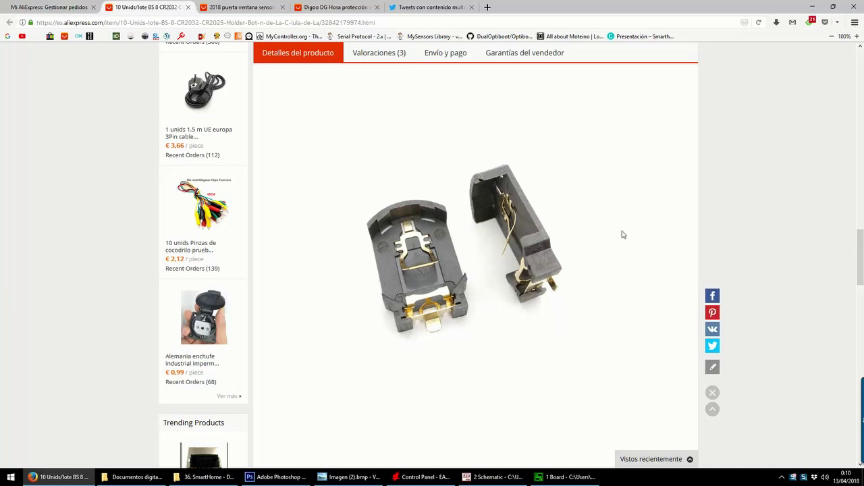
# - Return to the EAGLE board and examine the battery holder's positive pad above the lower-edge connector
pyautogui.click(812, 7)
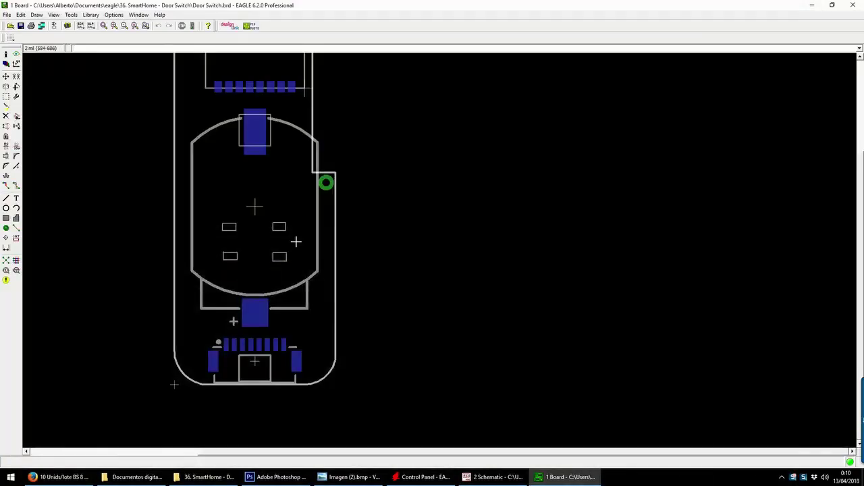
pyautogui.scroll(1, 295, 241)
pyautogui.scroll(-2, 294, 250)
pyautogui.scroll(2, 289, 349)
pyautogui.scroll(-1, 255, 187)
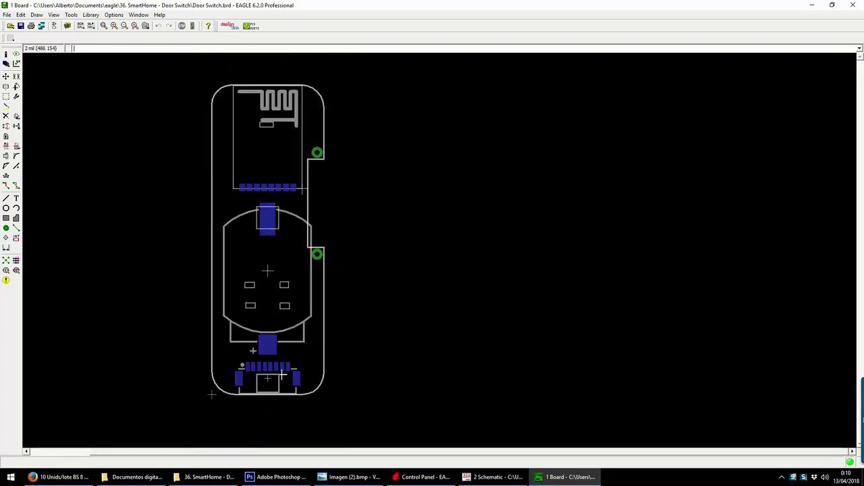
pyautogui.scroll(4, 257, 344)
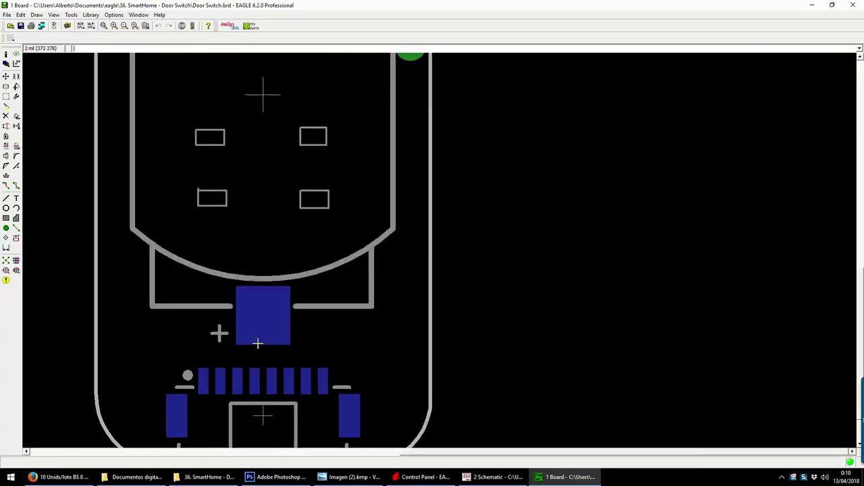
pyautogui.scroll(3, 239, 334)
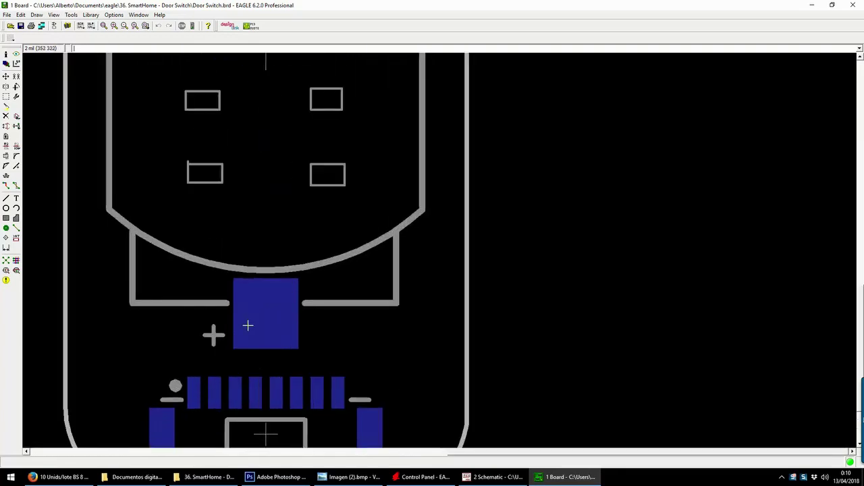
# - Set the board grid size to 1 mm
pyautogui.click(9, 39)
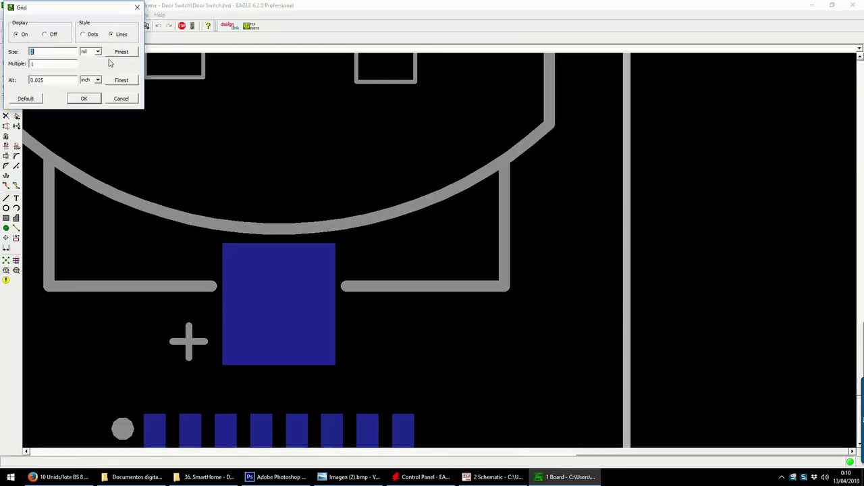
pyautogui.click(89, 52)
pyautogui.click(88, 65)
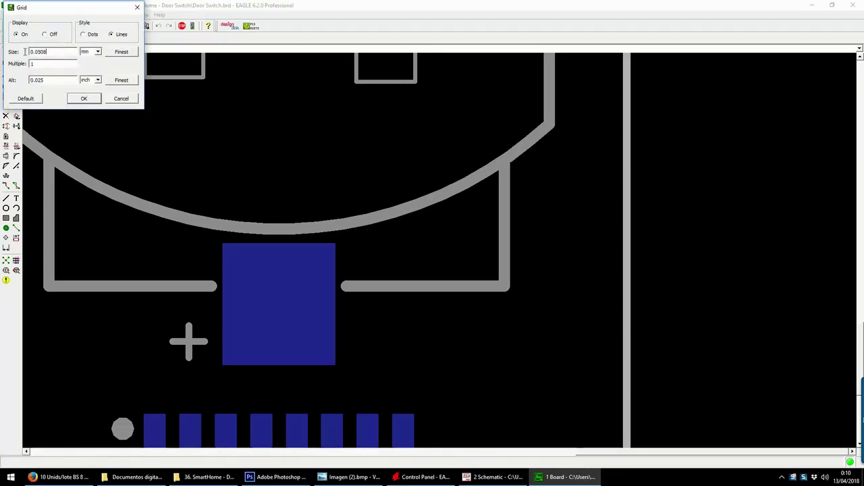
pyautogui.write('1')
pyautogui.press('Return')
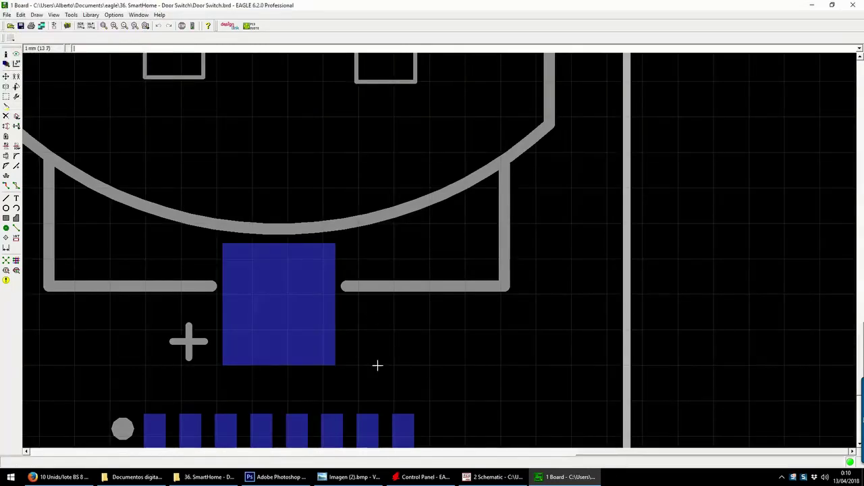
# - Examine the bottom-side layout against the grid, from the battery holder and lower connector to the side notch with its two holes
pyautogui.scroll(-3, 372, 389)
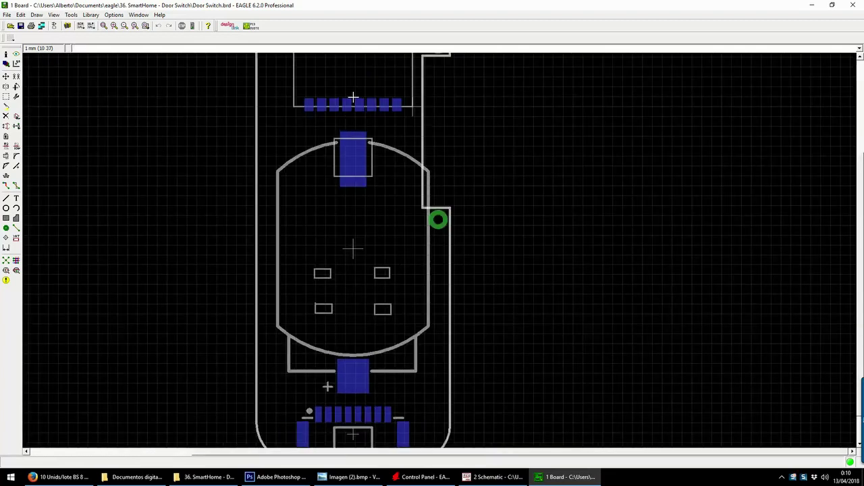
pyautogui.scroll(-1, 318, 282)
pyautogui.scroll(2, 349, 382)
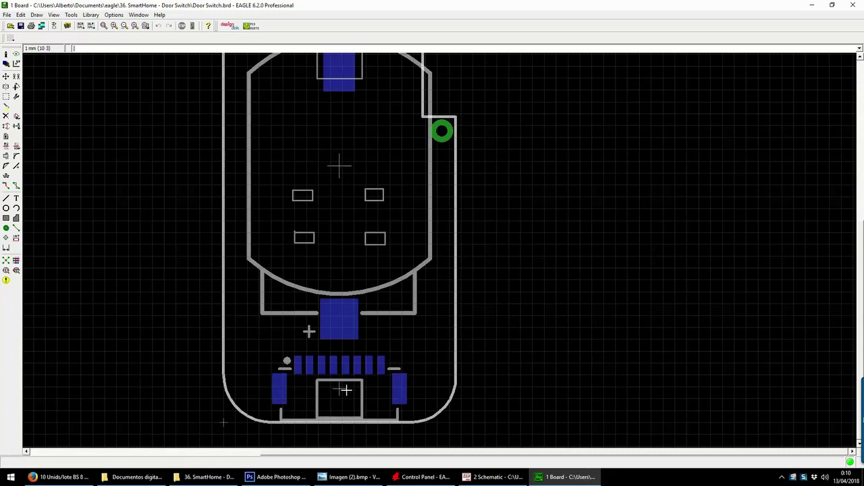
pyautogui.scroll(-2, 345, 389)
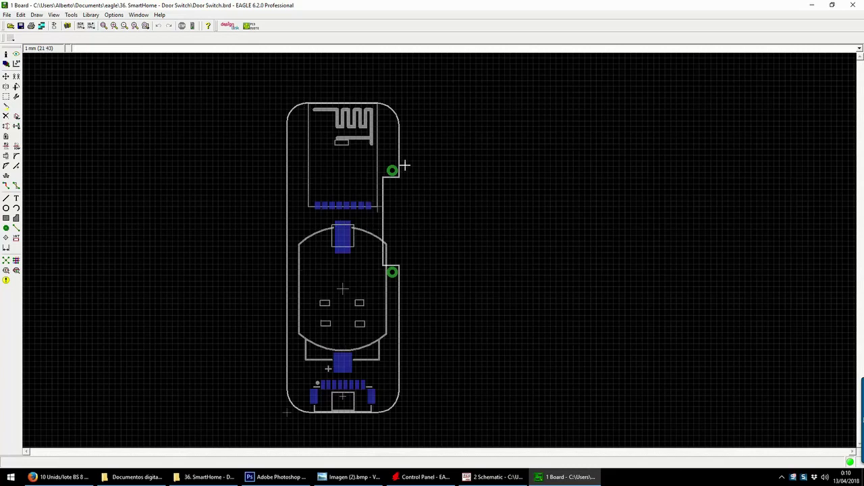
pyautogui.scroll(2, 404, 165)
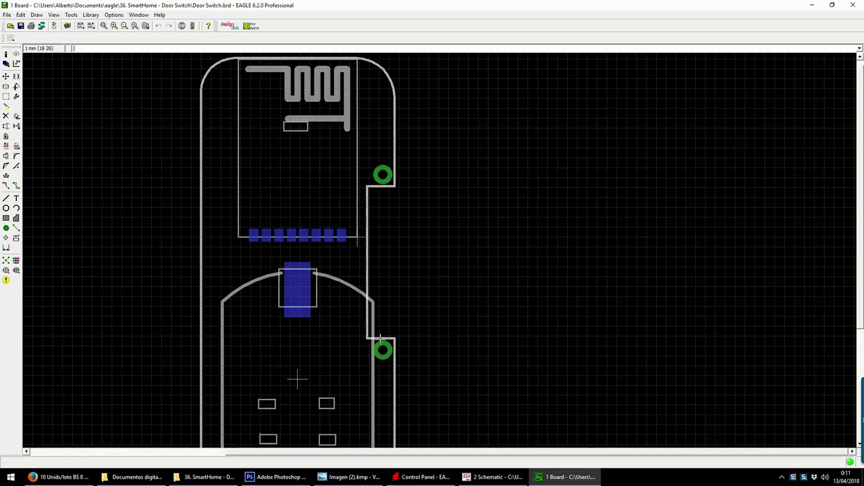
pyautogui.scroll(-2, 382, 177)
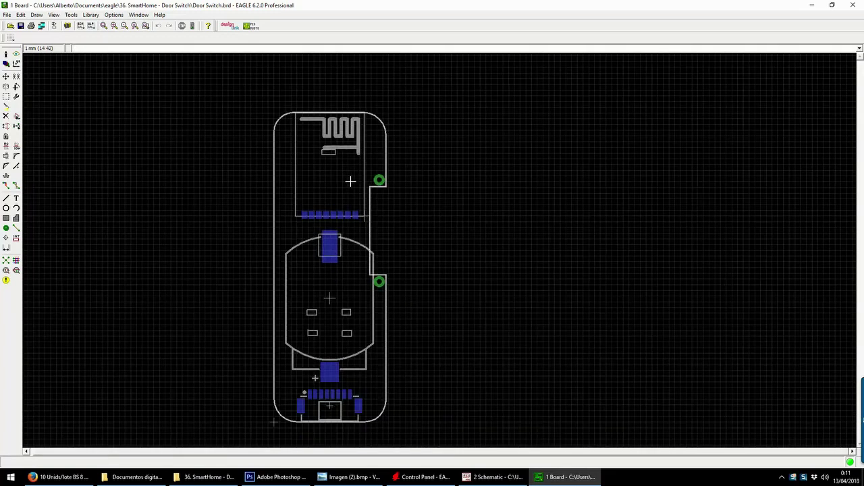
# - Show the Top, tPlace and tOrigins layers and hide Bottom, Dimension, bPlace and bOrigins
pyautogui.click(16, 53)
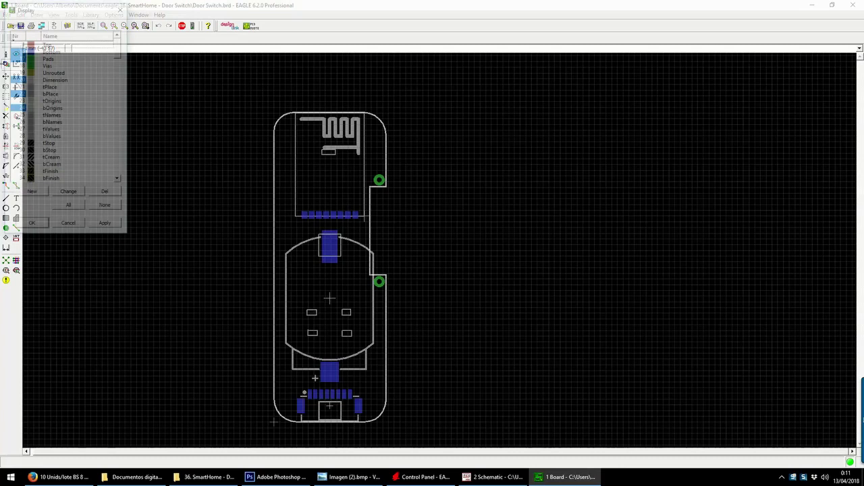
pyautogui.click(20, 43)
pyautogui.click(20, 49)
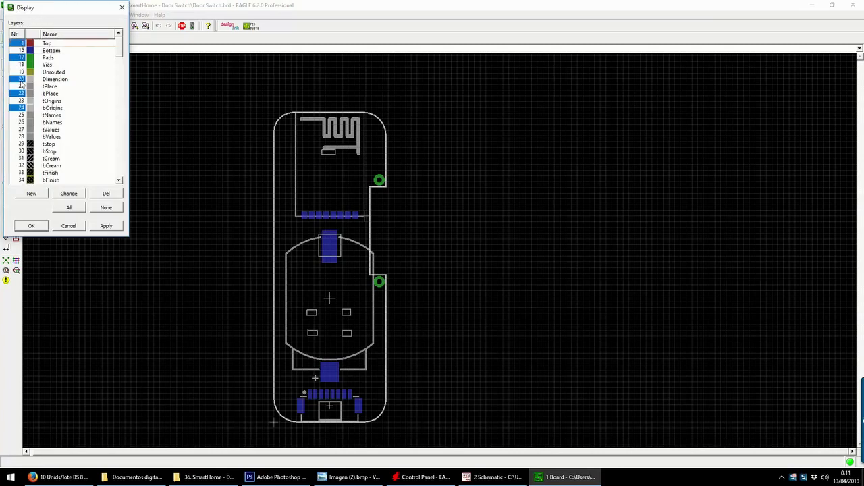
pyautogui.click(20, 80)
pyautogui.click(21, 87)
pyautogui.click(20, 96)
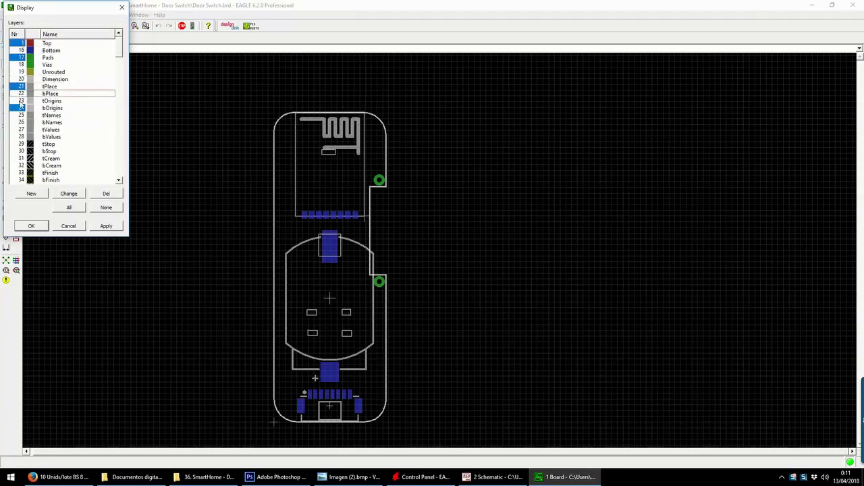
pyautogui.click(21, 101)
pyautogui.click(22, 109)
pyautogui.click(32, 227)
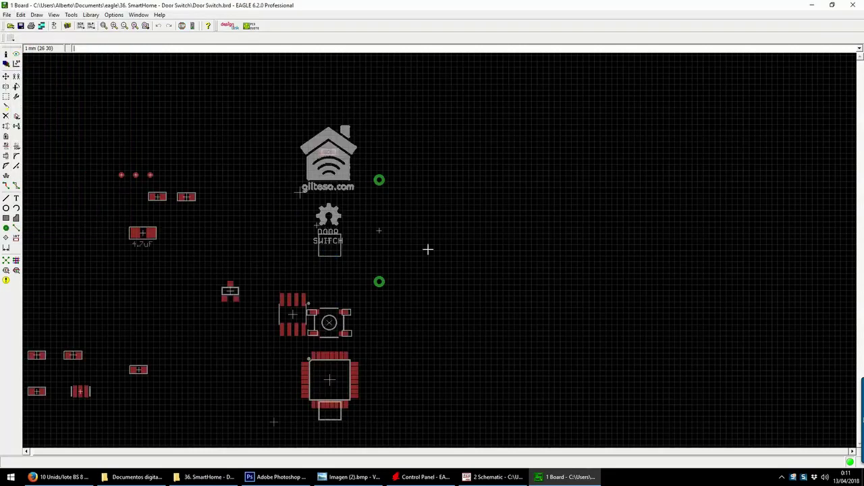
# - Show the Dimension and bPlace layers to display the board outline and bottom-side outlines with the top-side components
pyautogui.click(7, 65)
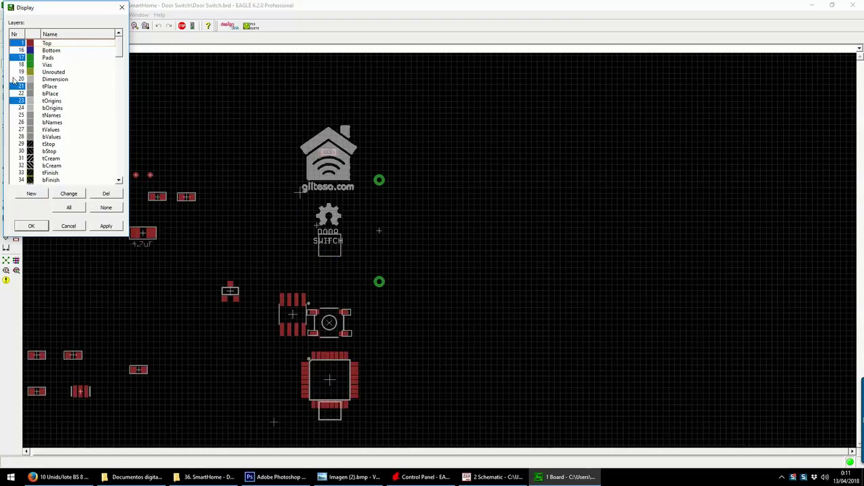
pyautogui.click(17, 80)
pyautogui.press('Return')
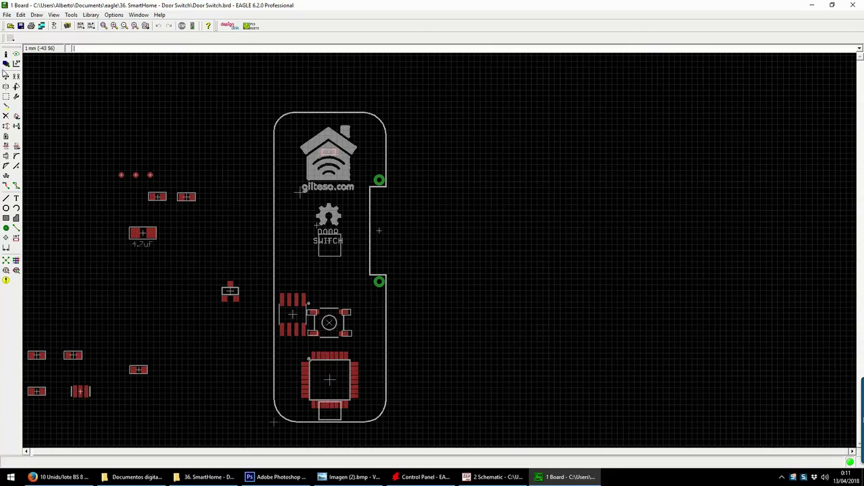
pyautogui.click(16, 53)
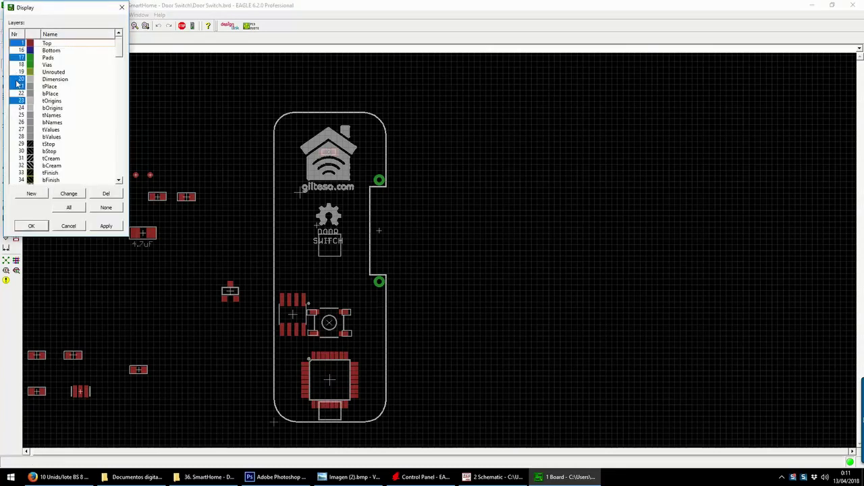
pyautogui.doubleClick(16, 94)
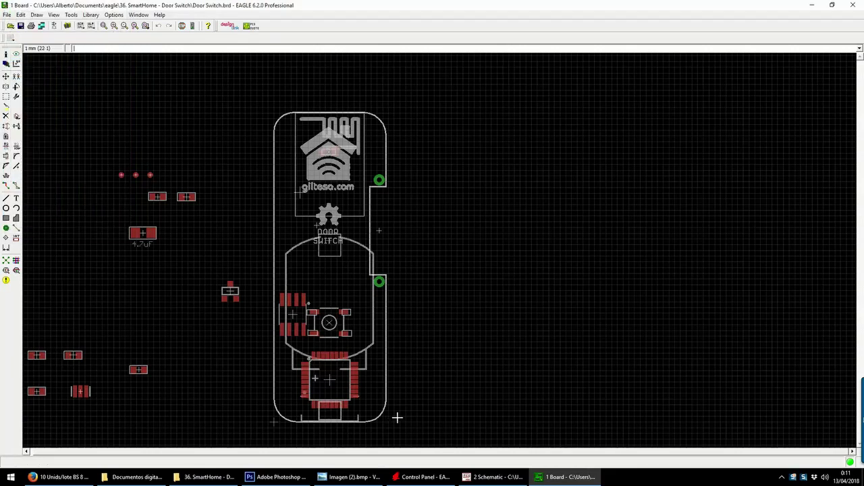
# - Show the Bottom layer and hide bPlace to compare the bottom pads with the top-side components
pyautogui.scroll(2, 398, 416)
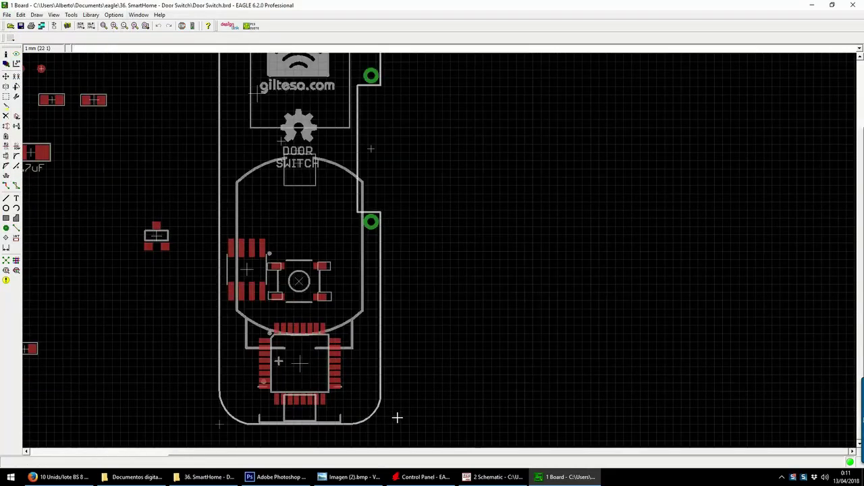
pyautogui.click(6, 63)
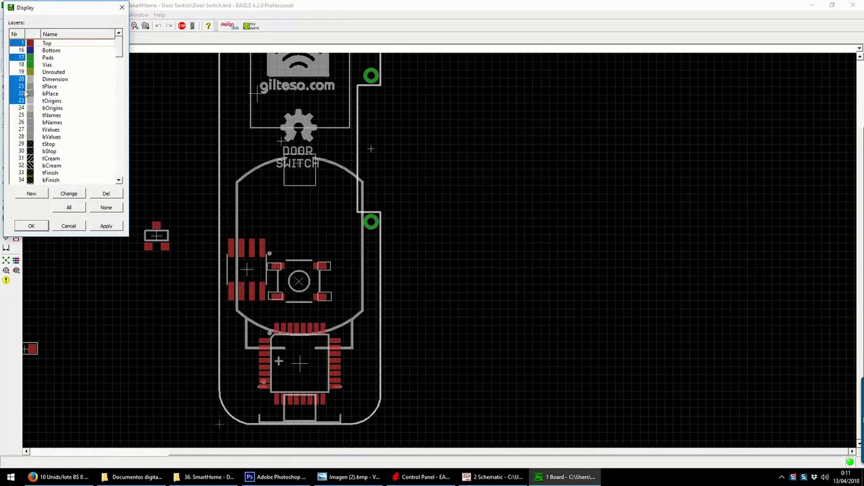
pyautogui.click(21, 50)
pyautogui.click(31, 225)
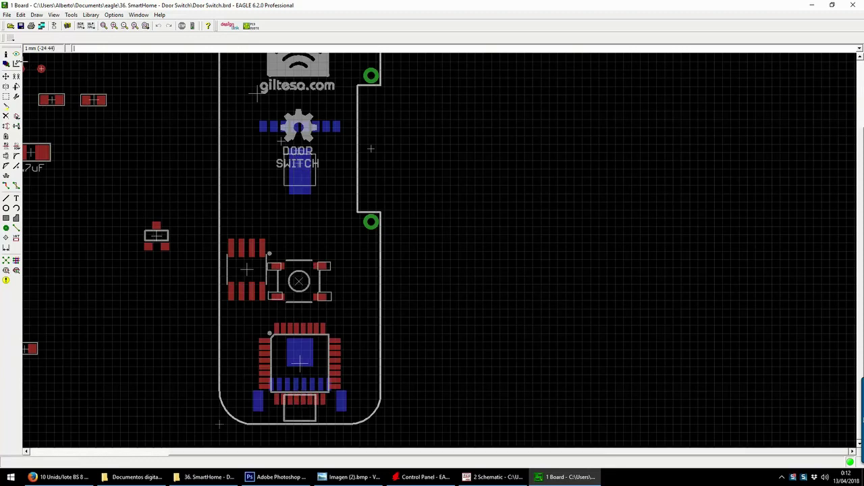
# - Hide the Bottom layer so only the top-side components and board outline are displayed
pyautogui.click(6, 63)
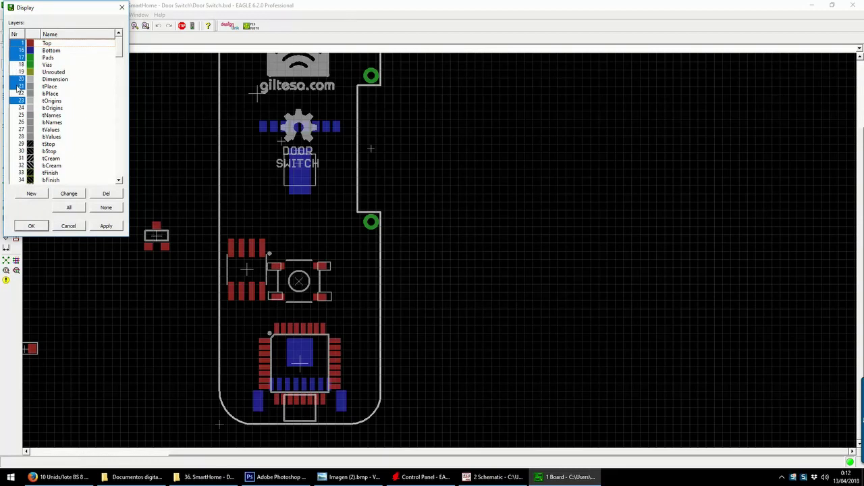
pyautogui.click(20, 51)
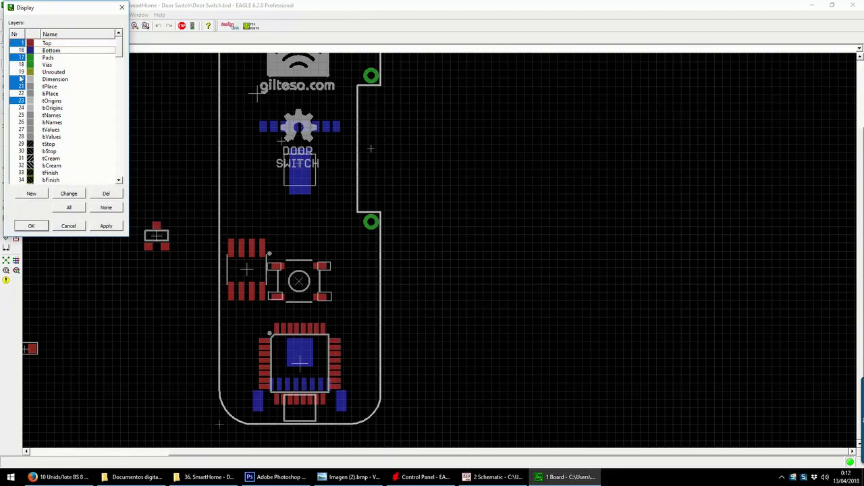
pyautogui.click(31, 226)
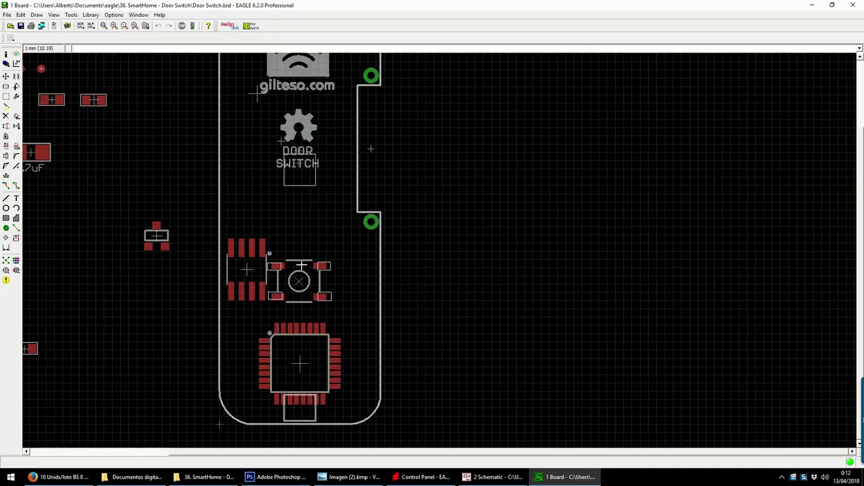
# - Examine the top-side push button, the two-pad component on the house logo, and the unplaced components outside the board outline
pyautogui.scroll(5, 300, 282)
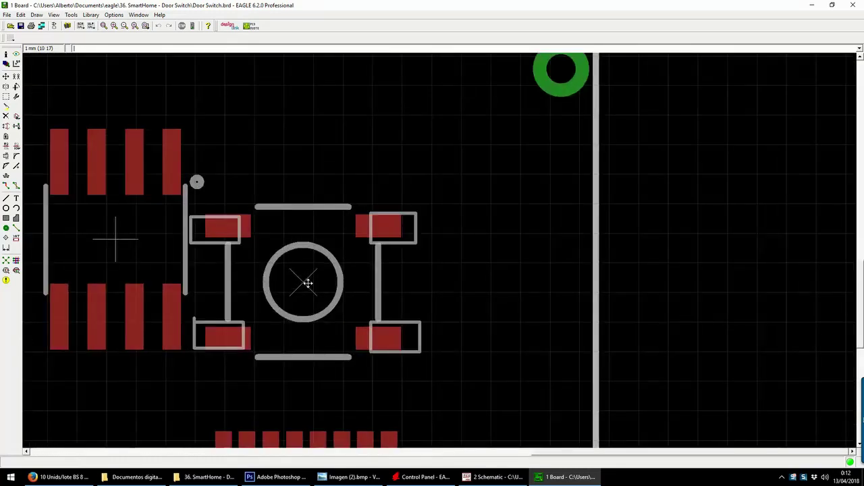
pyautogui.rightClick(308, 284)
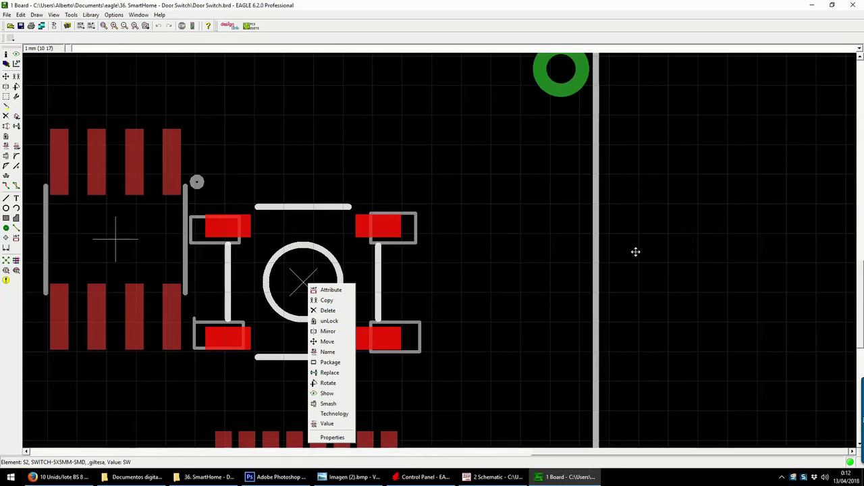
pyautogui.press('Escape')
pyautogui.scroll(-3, 351, 368)
pyautogui.scroll(-4, 351, 368)
pyautogui.scroll(7, 295, 211)
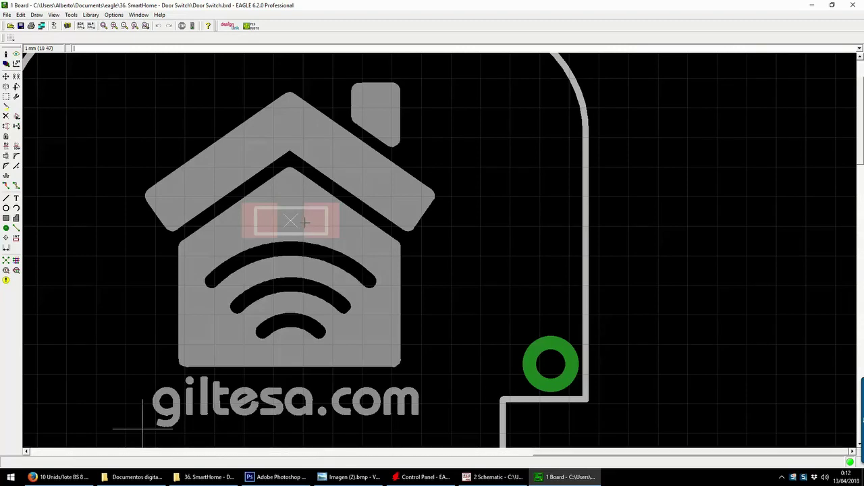
pyautogui.scroll(-5, 305, 222)
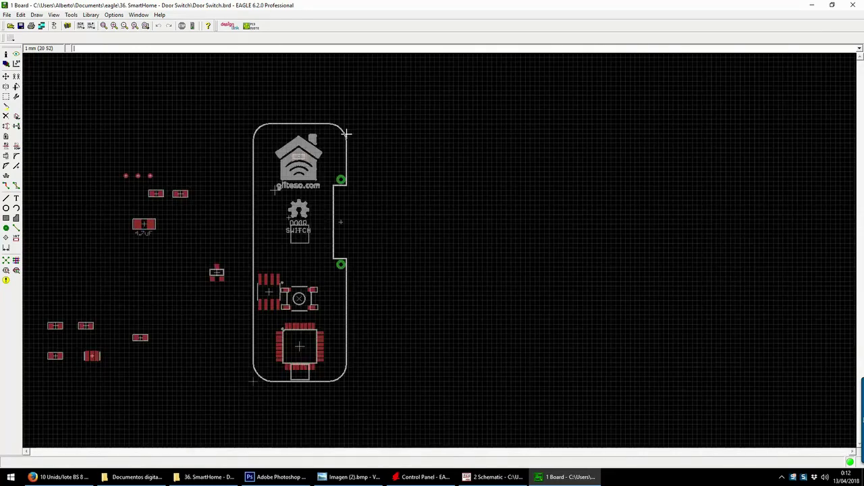
pyautogui.scroll(2, 287, 223)
pyautogui.scroll(-1, 363, 245)
pyautogui.scroll(-1, 396, 349)
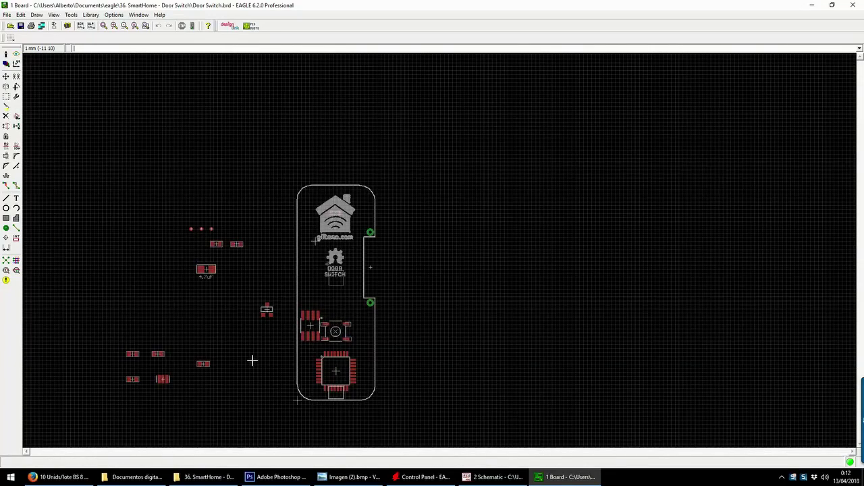
pyautogui.scroll(1, 210, 343)
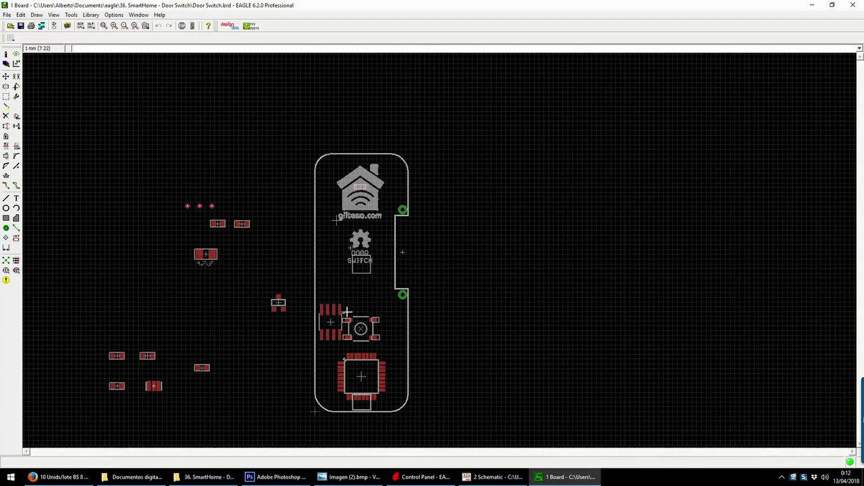
# - Rotate the FLASH chip to 270 degrees and move it directly above the push button
pyautogui.scroll(5, 353, 346)
pyautogui.click(6, 76)
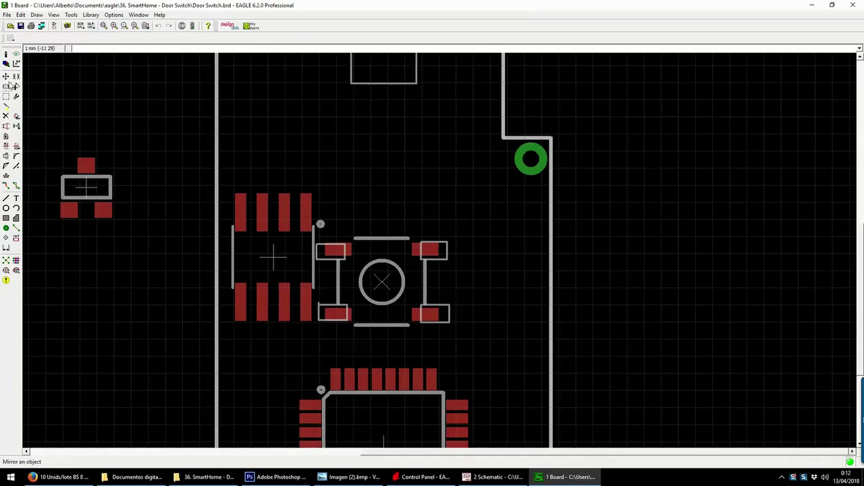
pyautogui.click(297, 249)
pyautogui.rightClick(392, 177)
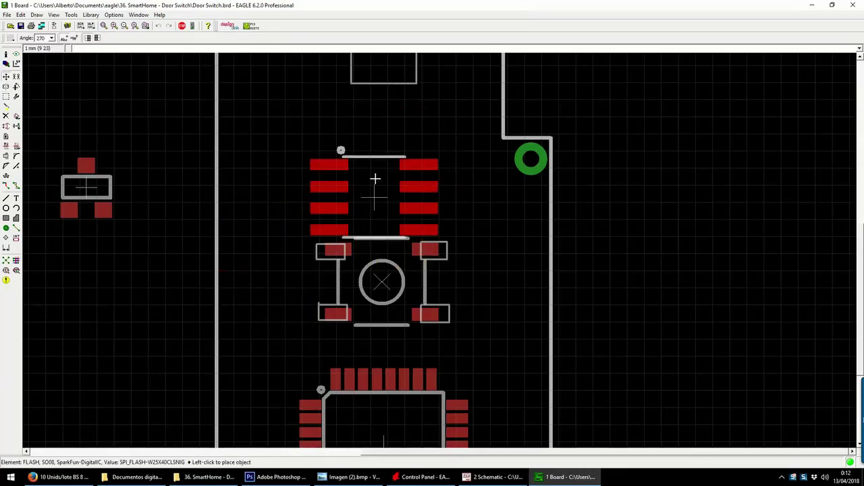
pyautogui.click(369, 163)
pyautogui.scroll(-5, 236, 322)
pyautogui.scroll(1, 293, 322)
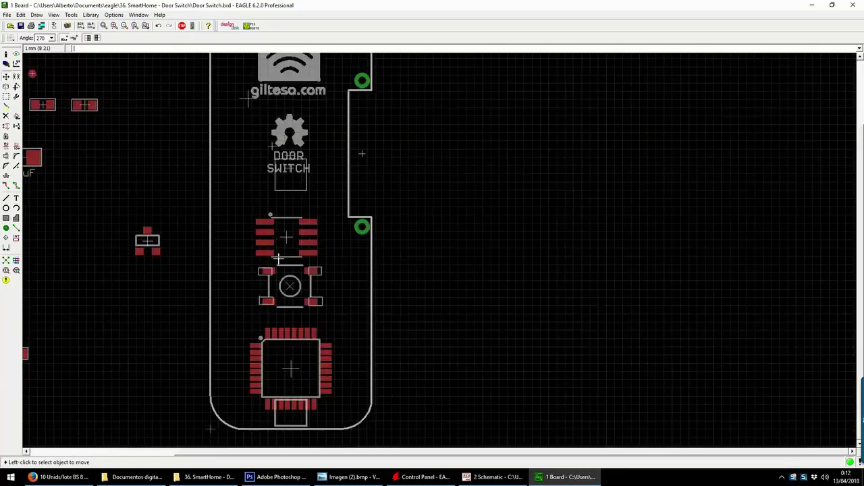
# - Move the ATSHA204A inside the outline beside the FLASH chip, and undo both component moves
pyautogui.scroll(-2, 397, 327)
pyautogui.click(250, 279)
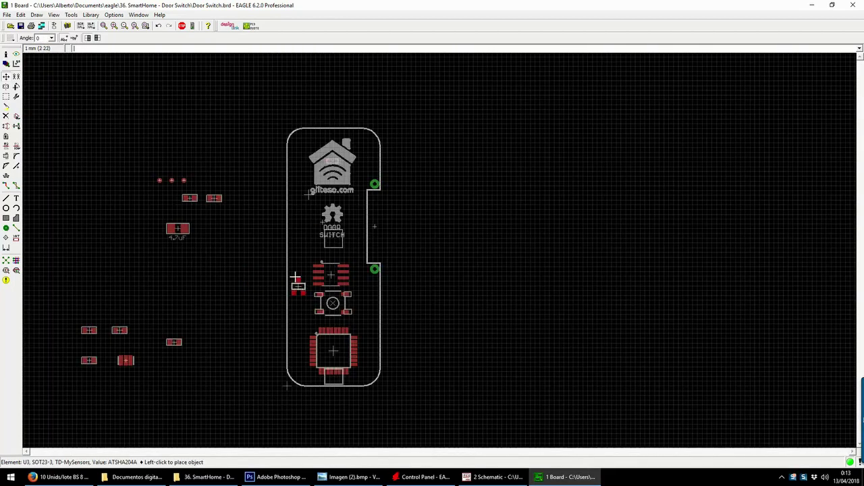
pyautogui.click(295, 277)
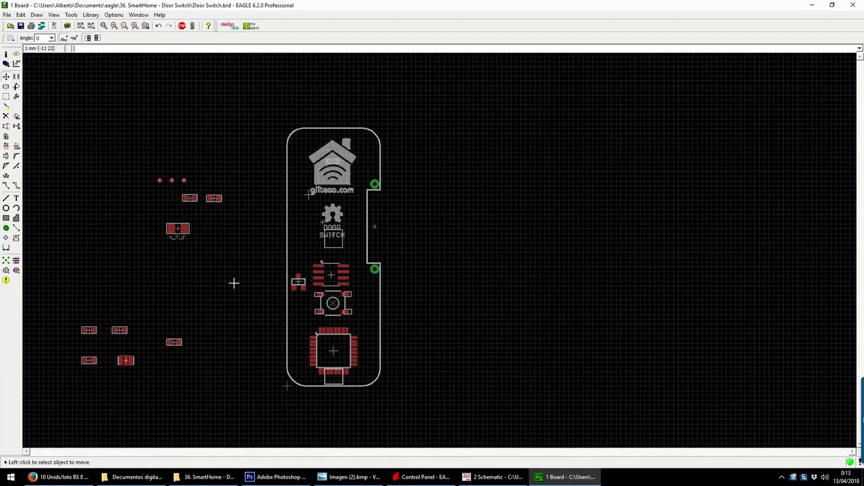
pyautogui.hotkey('ctrl', 'z')
pyautogui.hotkey('ctrl', 'z')
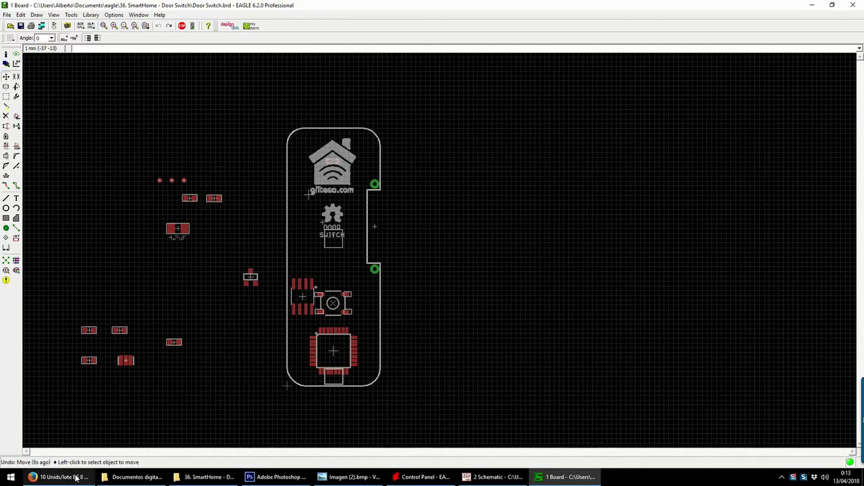
# - Switch to Firefox and review the CR2032 holder listing, the AliExpress orders and the Twitter photo of the disassembled DIGOO sensor
pyautogui.moveTo(78, 476)
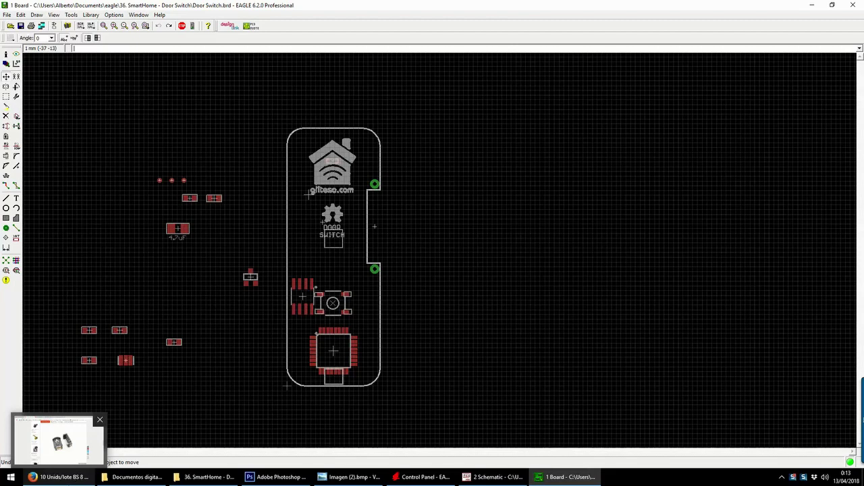
pyautogui.click(78, 477)
pyautogui.scroll(5, 108, 67)
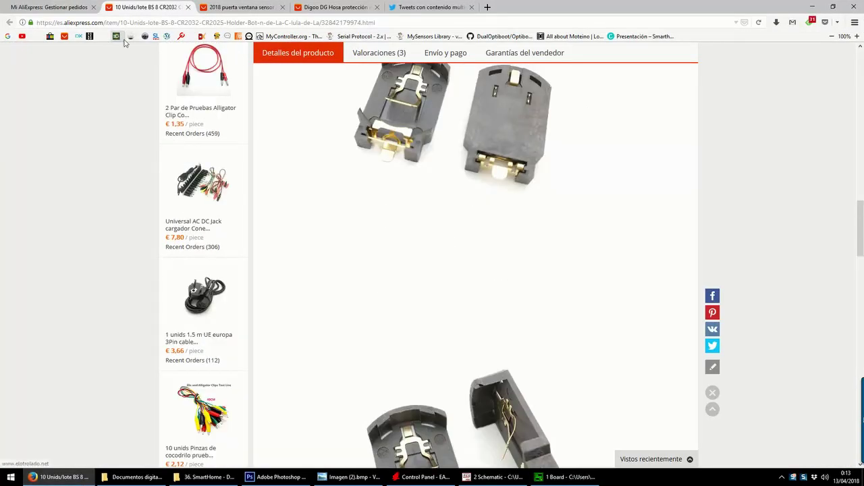
pyautogui.click(77, 12)
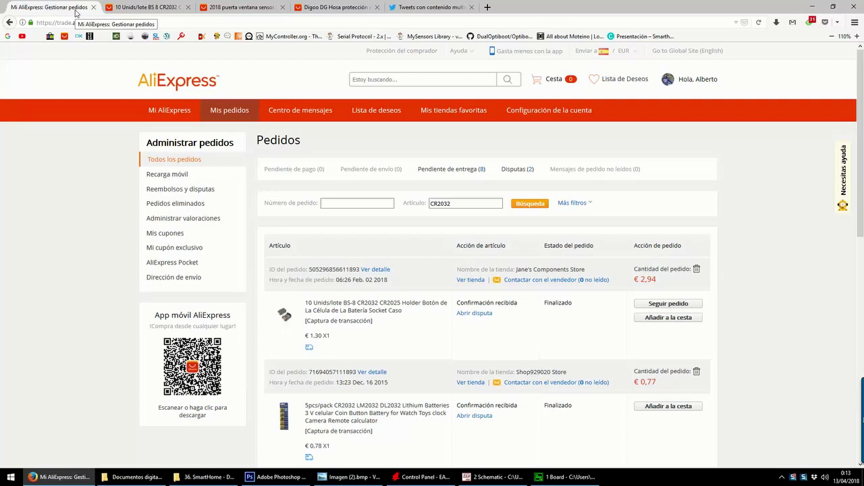
pyautogui.scroll(-5, 164, 95)
pyautogui.scroll(4, 174, 128)
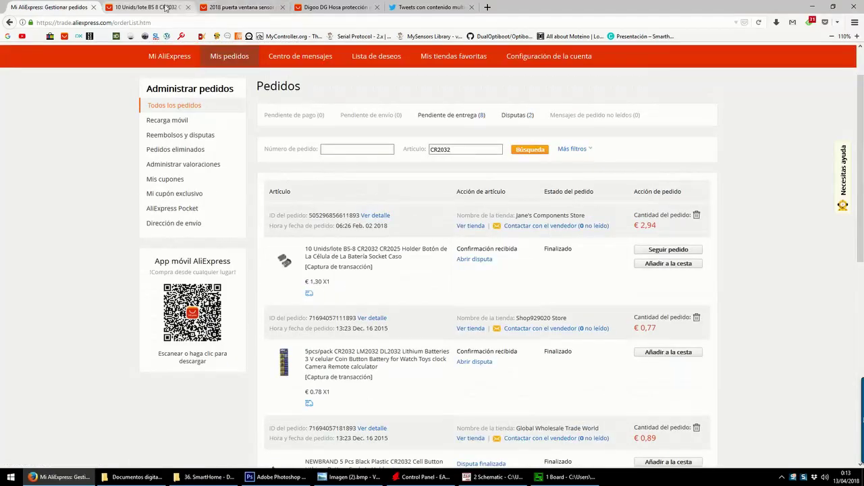
pyautogui.click(166, 8)
pyautogui.click(240, 7)
pyautogui.click(422, 7)
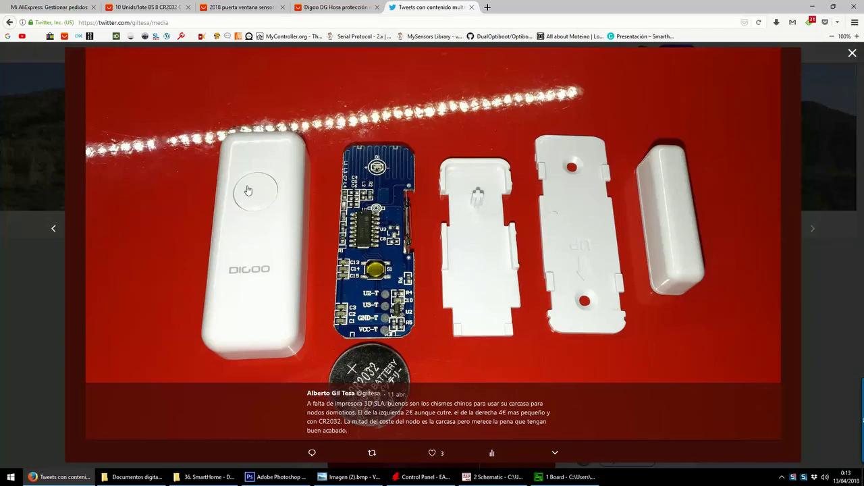
# - Open the giltesa.com blog and look through its SmartHome and Arduino posts
pyautogui.click(125, 23)
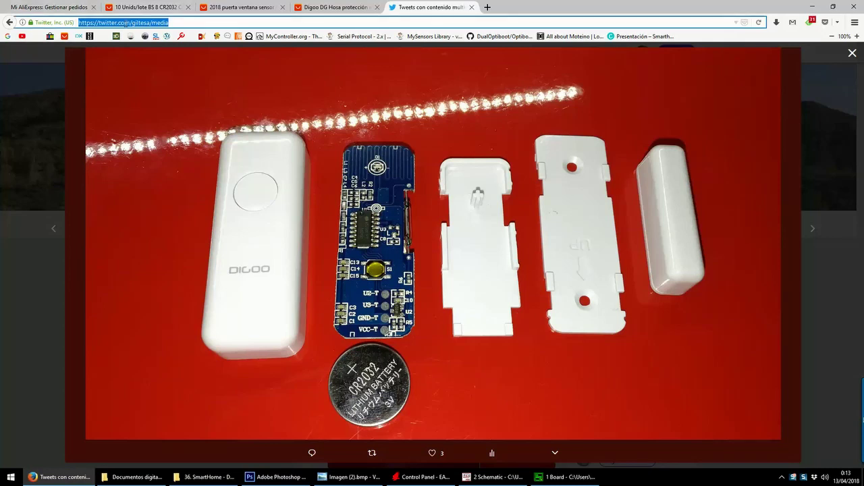
pyautogui.write('giltes')
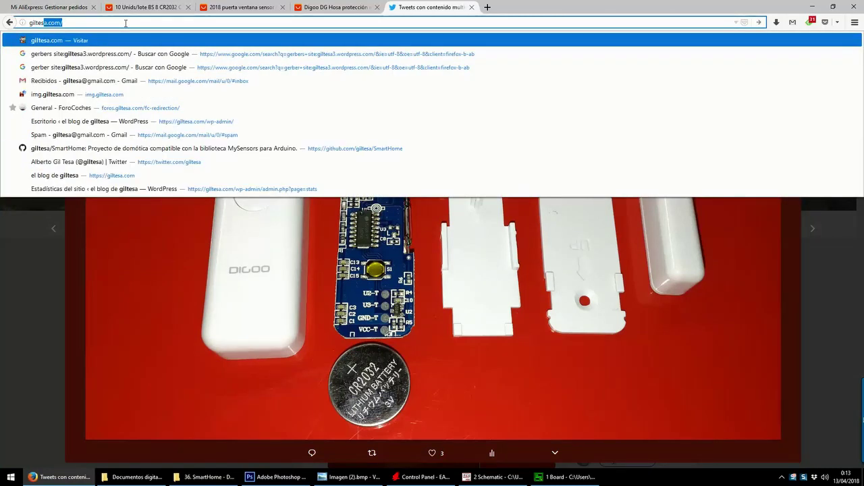
pyautogui.press('Return')
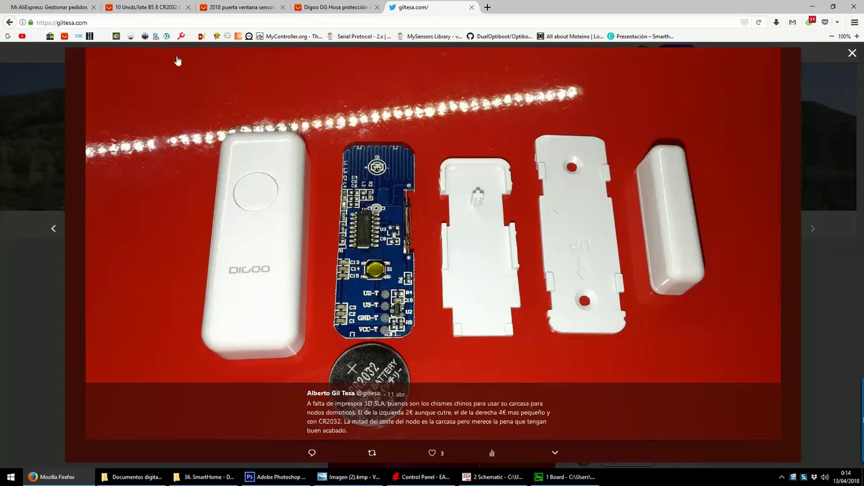
pyautogui.click(355, 24)
pyautogui.press('Return')
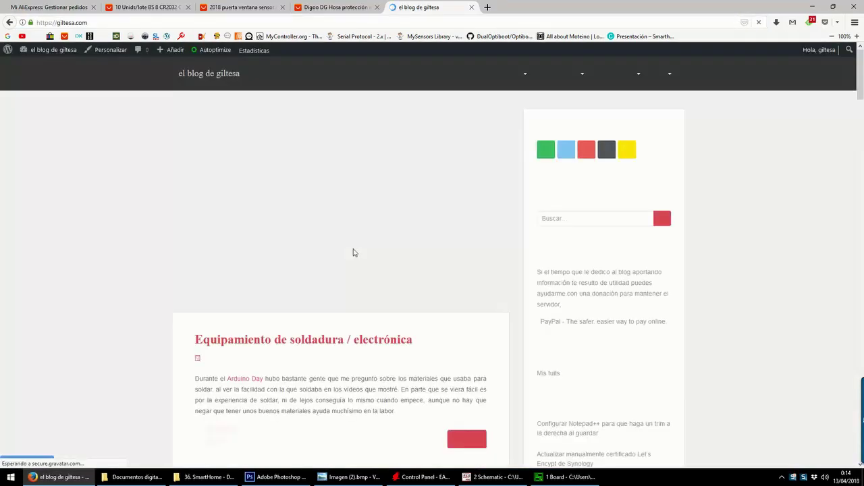
pyautogui.scroll(-5, 354, 242)
pyautogui.scroll(-15, 356, 242)
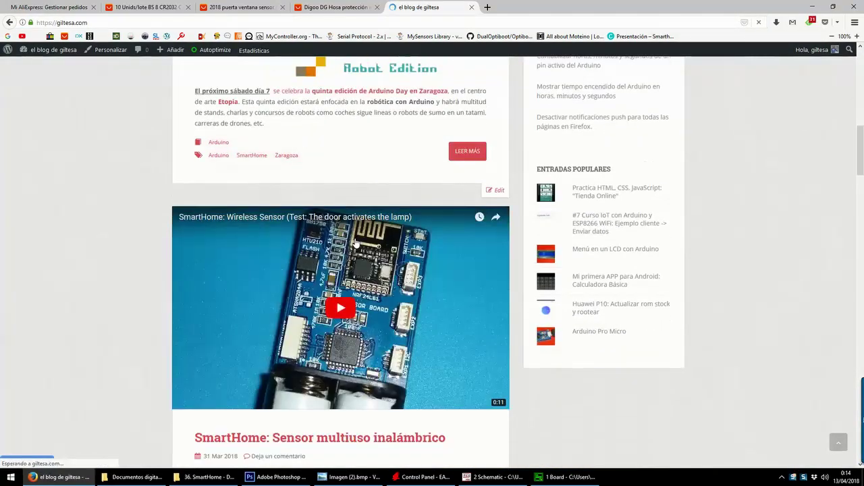
pyautogui.scroll(-12, 355, 242)
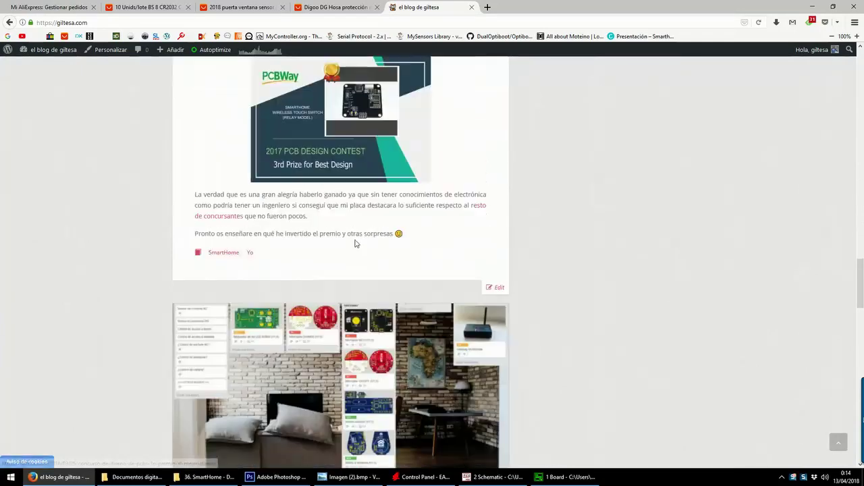
pyautogui.scroll(15, 355, 241)
pyautogui.scroll(9, 356, 249)
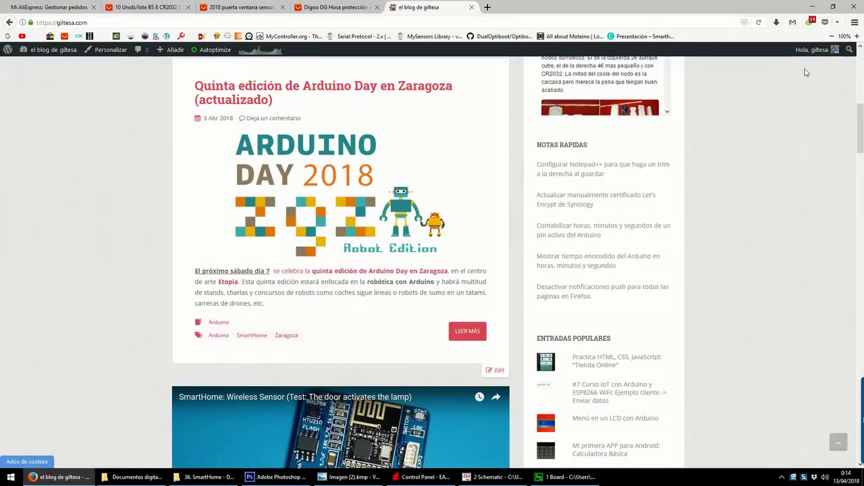
# - Open the SmartHome RF project folder from the desktop and view 6. Photos inside 4. Remote Control
pyautogui.click(856, 481)
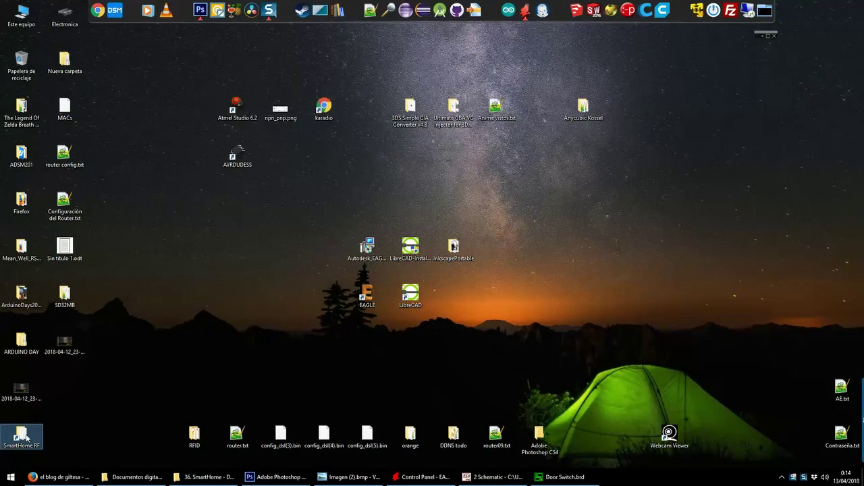
pyautogui.doubleClick(20, 439)
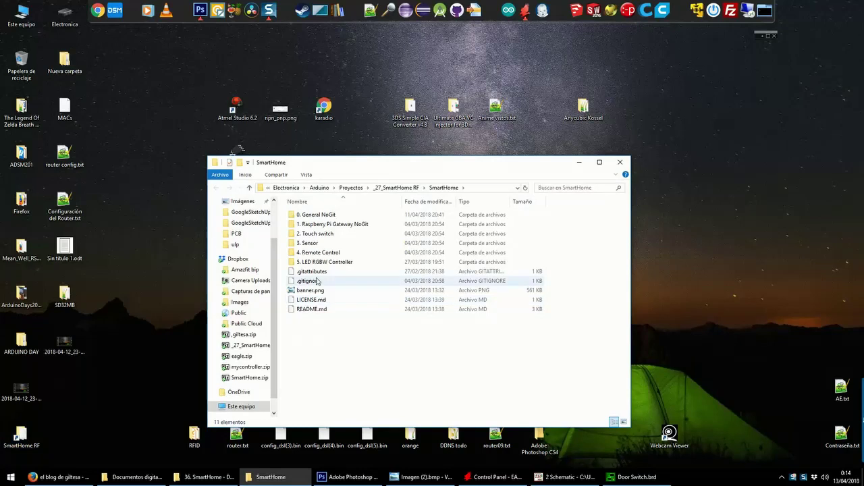
pyautogui.click(318, 254)
pyautogui.doubleClick(319, 254)
pyautogui.doubleClick(314, 262)
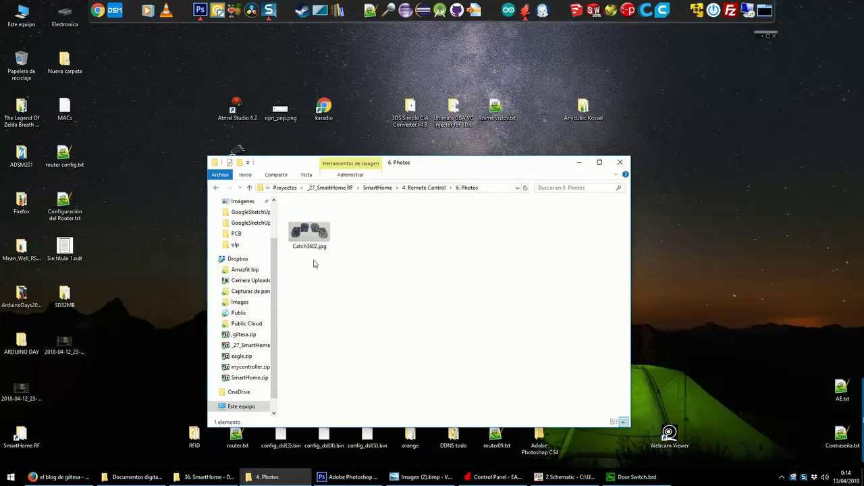
# - Leave the 6. Photos folder and open 9. SmartHome v2 inside the Charla folder of ARDUINO DAY
pyautogui.hotkey('alt', 'Left')
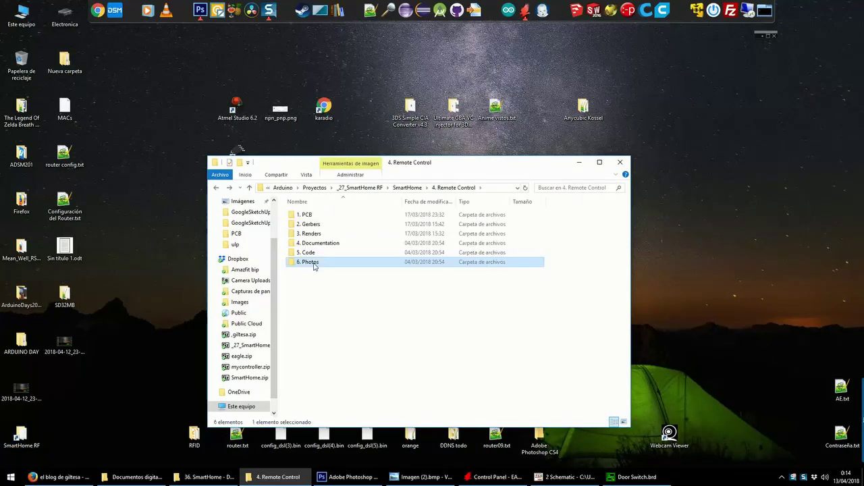
pyautogui.doubleClick(21, 436)
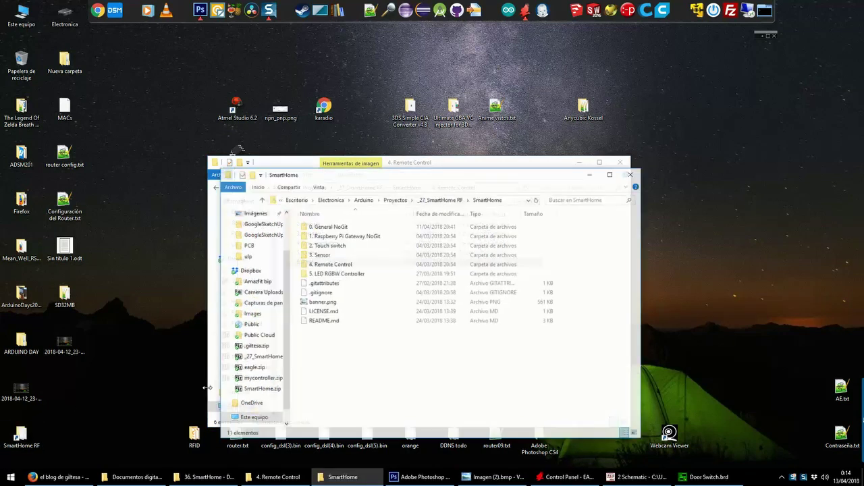
pyautogui.doubleClick(24, 341)
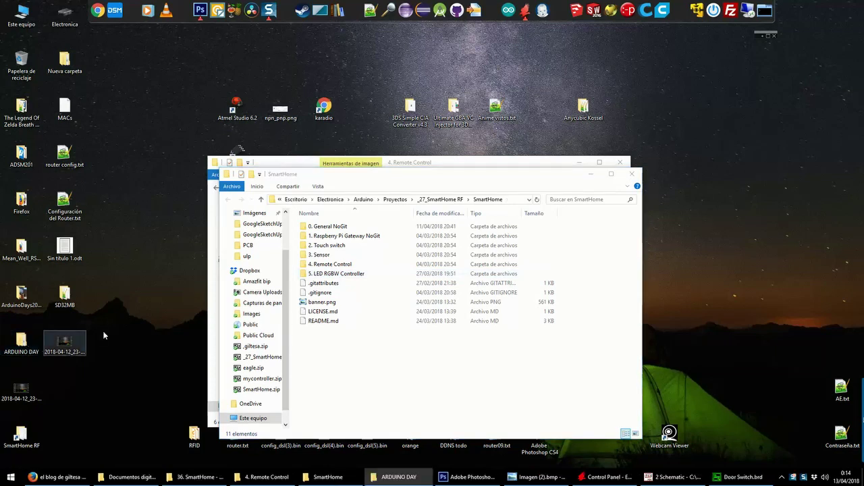
pyautogui.doubleClick(346, 241)
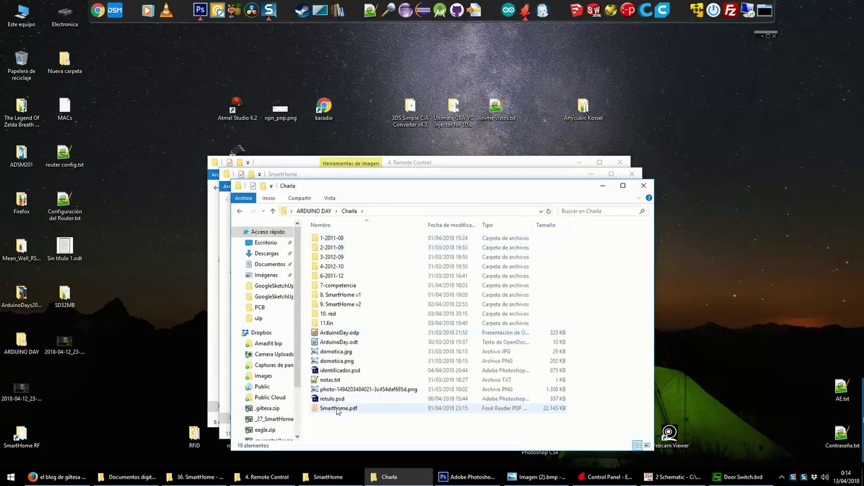
pyautogui.doubleClick(351, 308)
# - View the key-fob remote control photos P1170189.png and P1170178.png, ending on P1170189.png
pyautogui.doubleClick(417, 325)
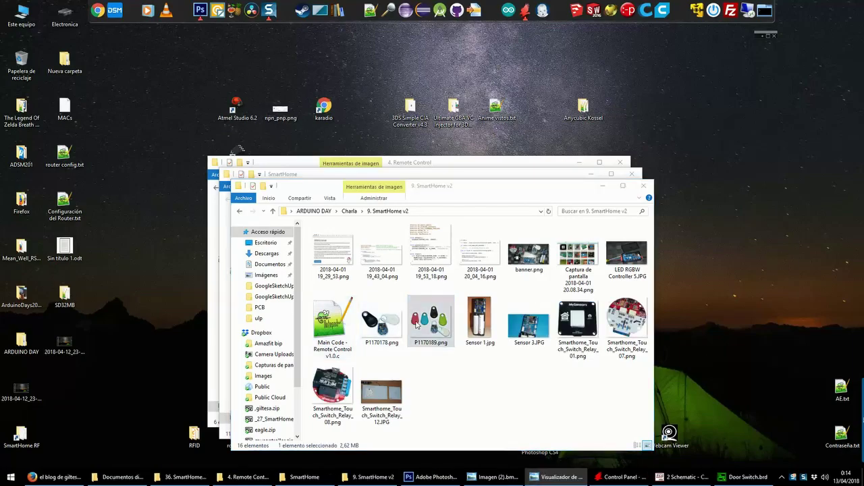
pyautogui.press('Left')
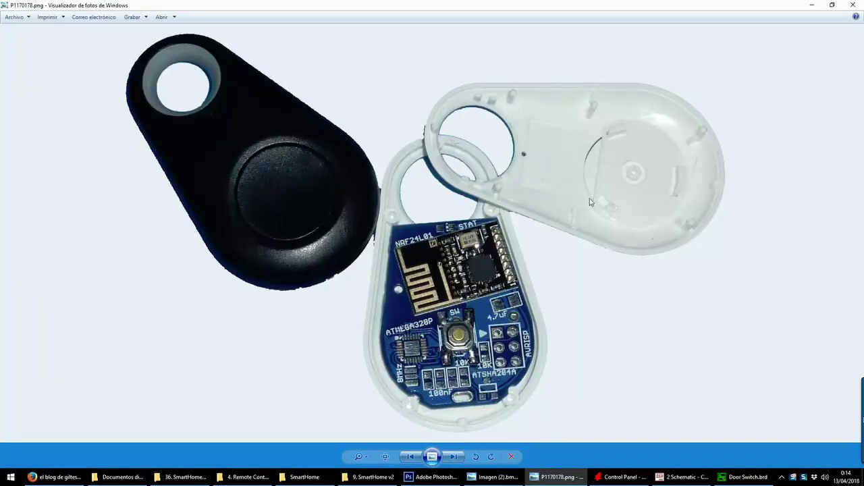
pyautogui.press('Right')
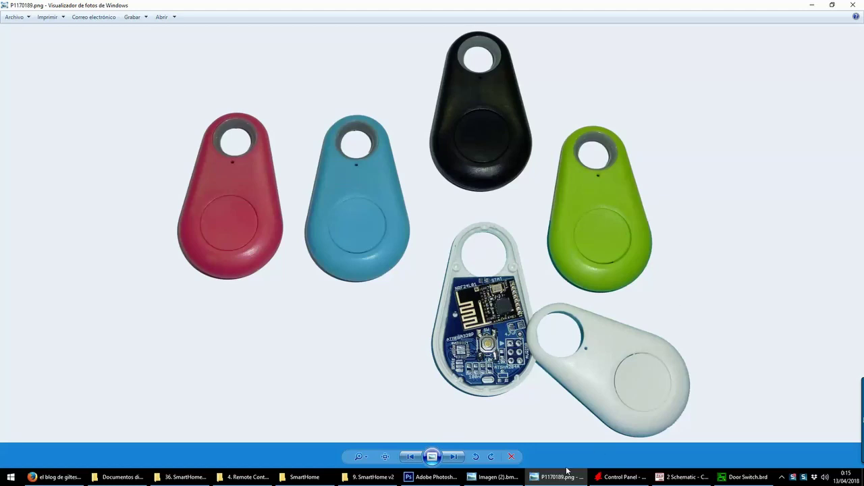
# - Switch to the Door Switch board in EAGLE and point out the three-pad component outside the outline by picking it up and placing it back
pyautogui.click(743, 477)
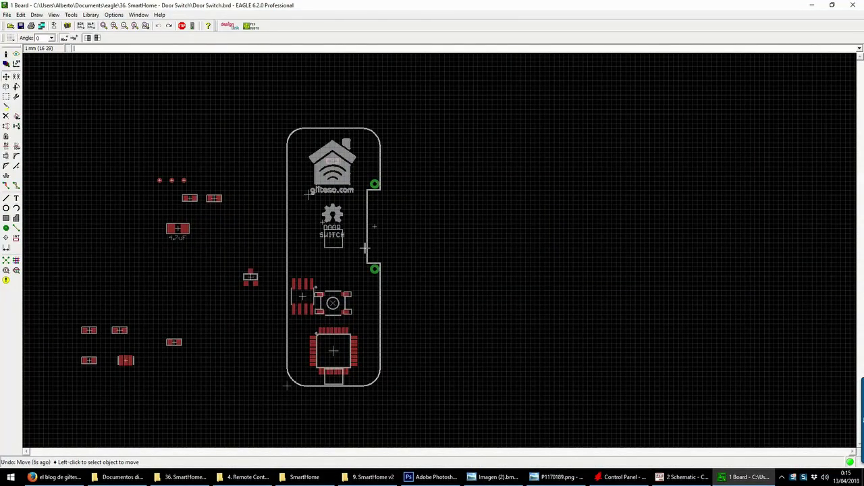
pyautogui.moveTo(71, 482)
pyautogui.click(251, 277)
pyautogui.click(250, 277)
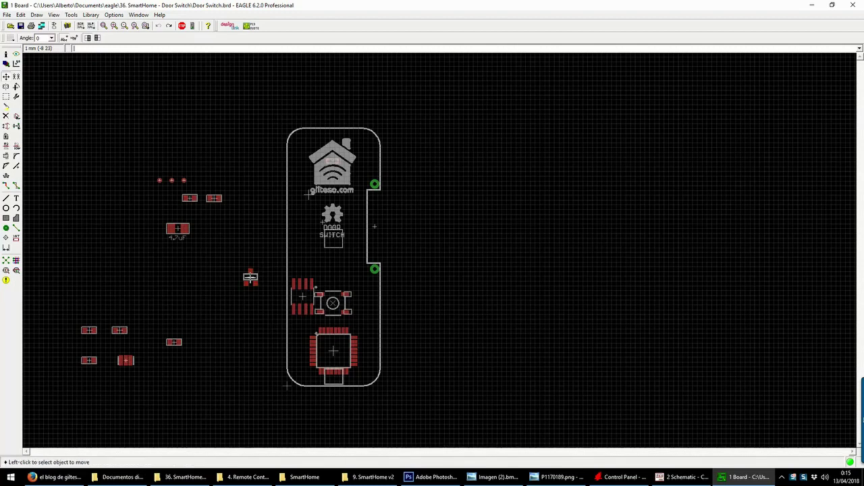